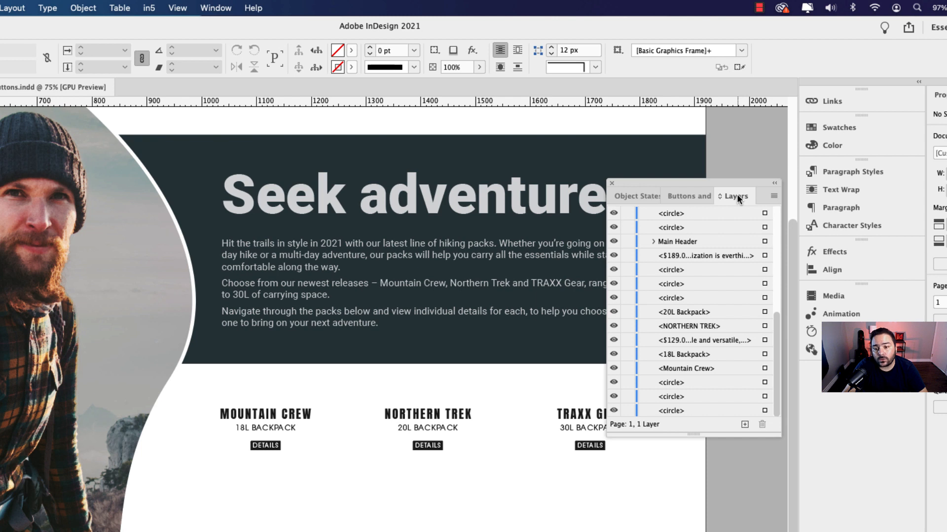
- View the Buttons and Forms settings, and bring up the object states list
{"action": "left_click", "coordinate": [687, 194]}
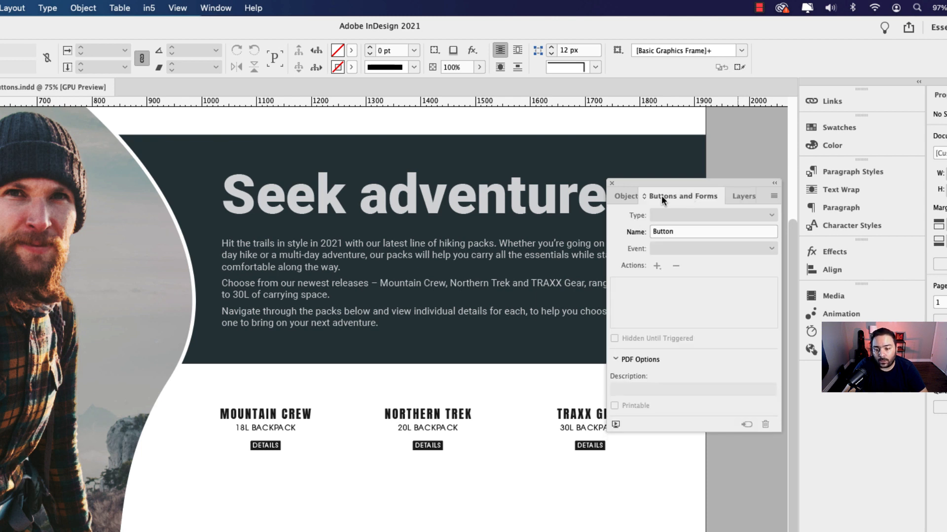
{"action": "left_click", "coordinate": [620, 195]}
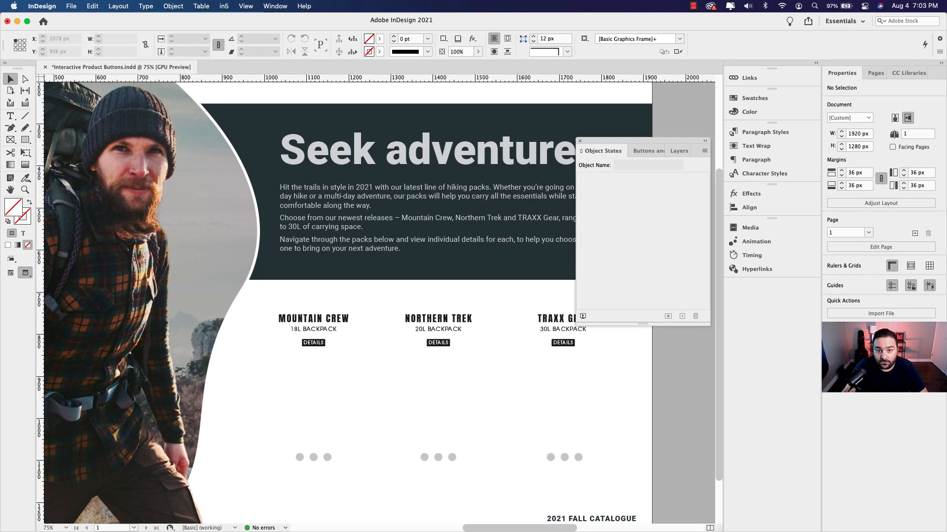
- Place the three-backpack image below the Mountain Crew heading and crop its frame around the first backpack, about 166 px wide and 214 px high
{"action": "left_click_drag", "start_coordinate": [206, 386], "coordinate": [279, 380]}
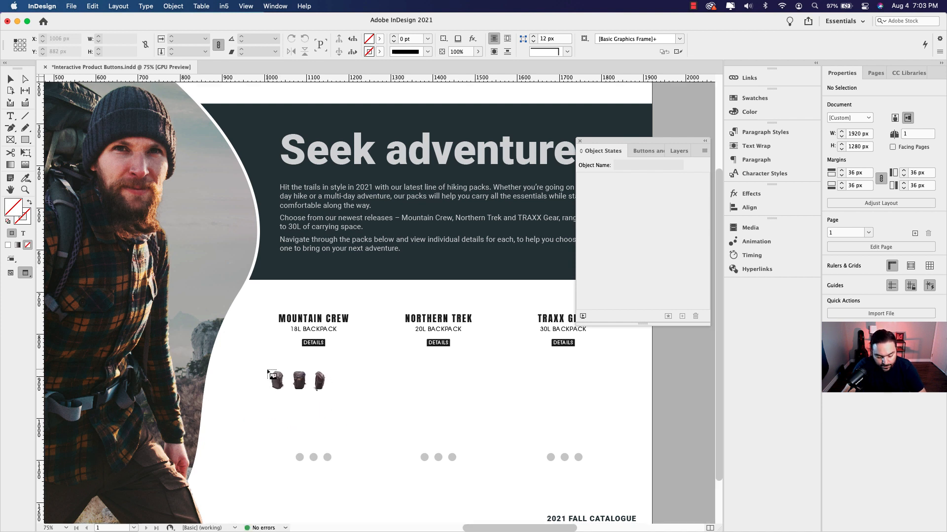
{"action": "left_click_drag", "start_coordinate": [227, 348], "coordinate": [389, 438]}
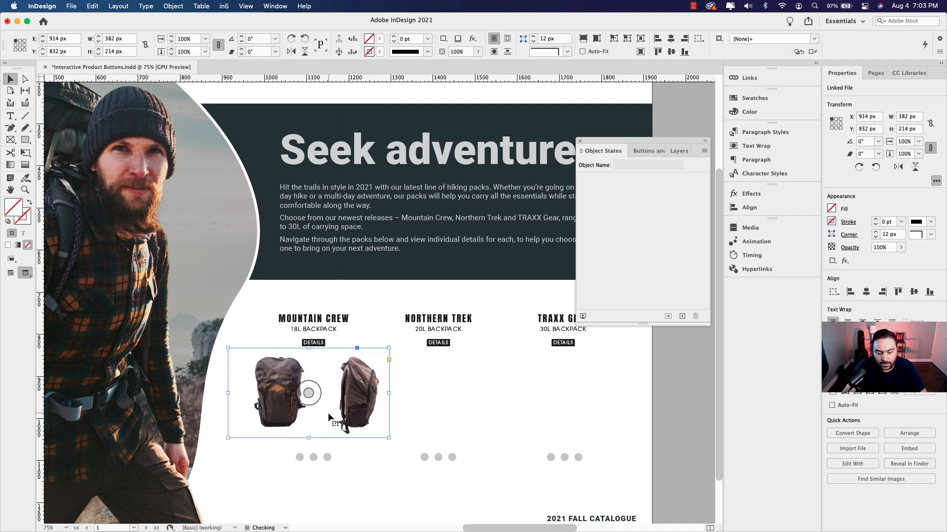
{"action": "left_click", "coordinate": [308, 393]}
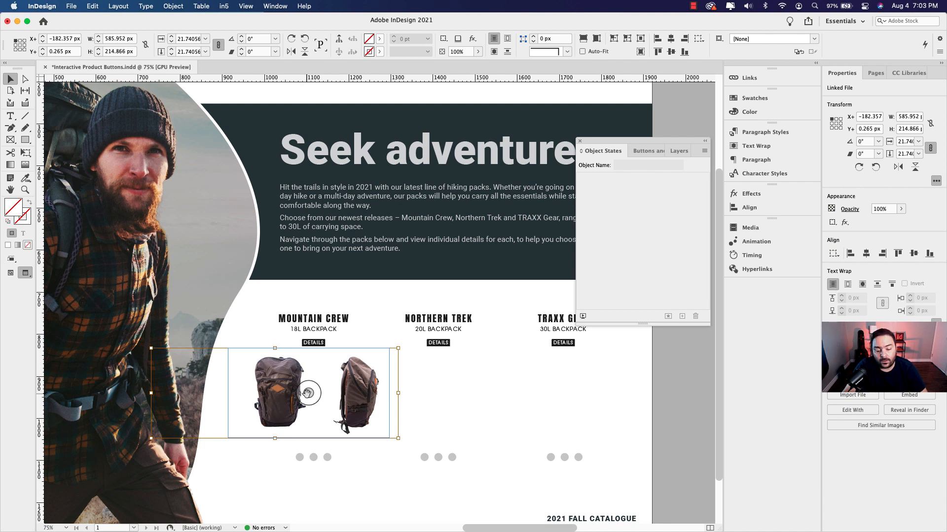
{"action": "mouse_move", "coordinate": [308, 394]}
{"action": "left_mouse_down"}
{"action": "mouse_move", "coordinate": [398, 395]}
{"action": "mouse_move", "coordinate": [314, 395]}
{"action": "left_mouse_up"}
{"action": "left_click", "coordinate": [517, 407]}
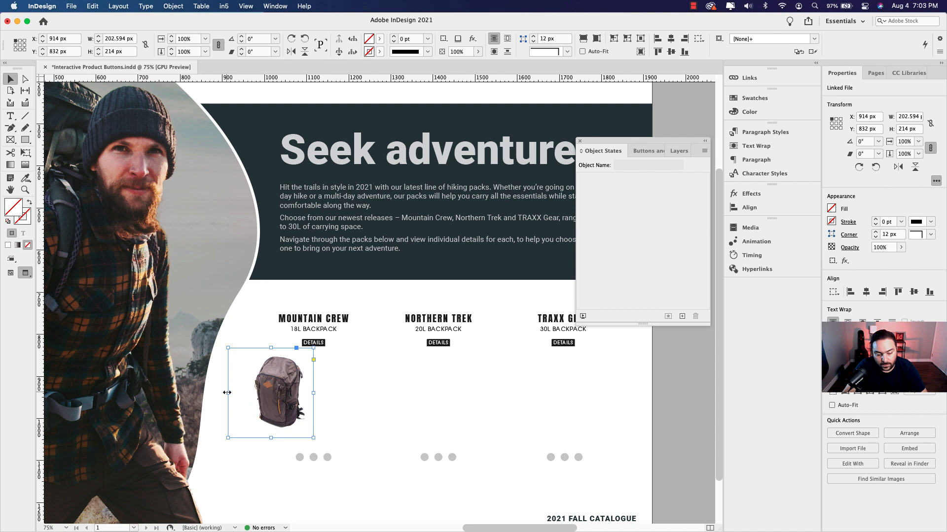
{"action": "left_click_drag", "start_coordinate": [228, 393], "coordinate": [243, 392]}
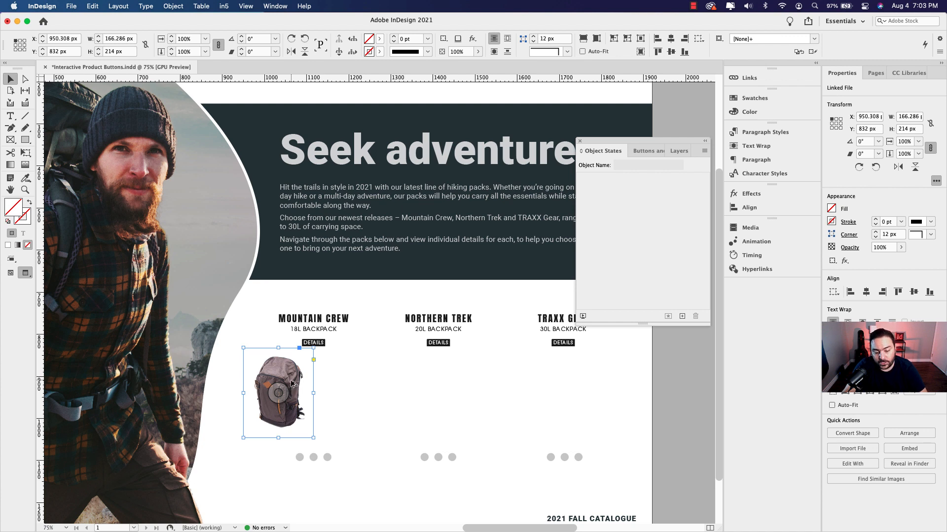
- Duplicate the cropped backpack frame beside the original and shift the image inside the copy until only the middle, front-facing backpack shows
{"action": "left_click_drag", "start_coordinate": [292, 384], "coordinate": [365, 389]}
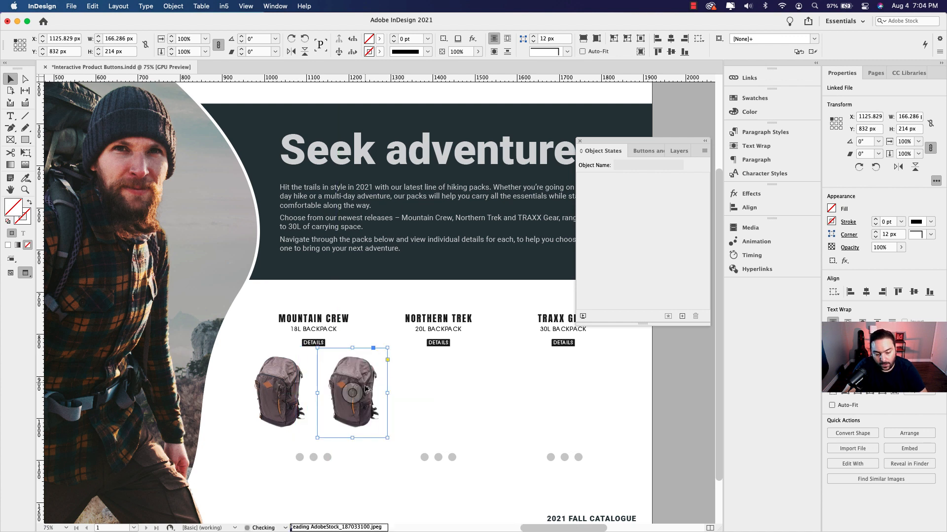
{"action": "left_click", "coordinate": [351, 391]}
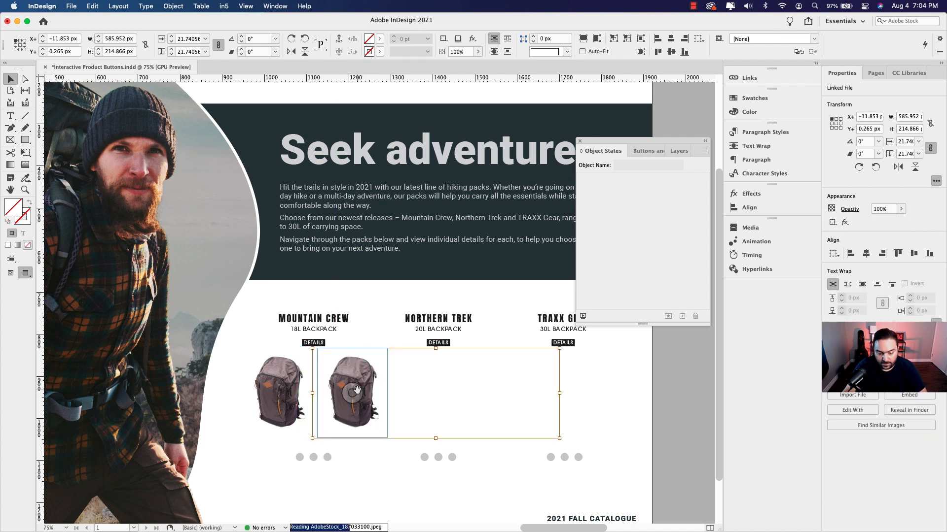
{"action": "left_click_drag", "start_coordinate": [354, 394], "coordinate": [306, 389]}
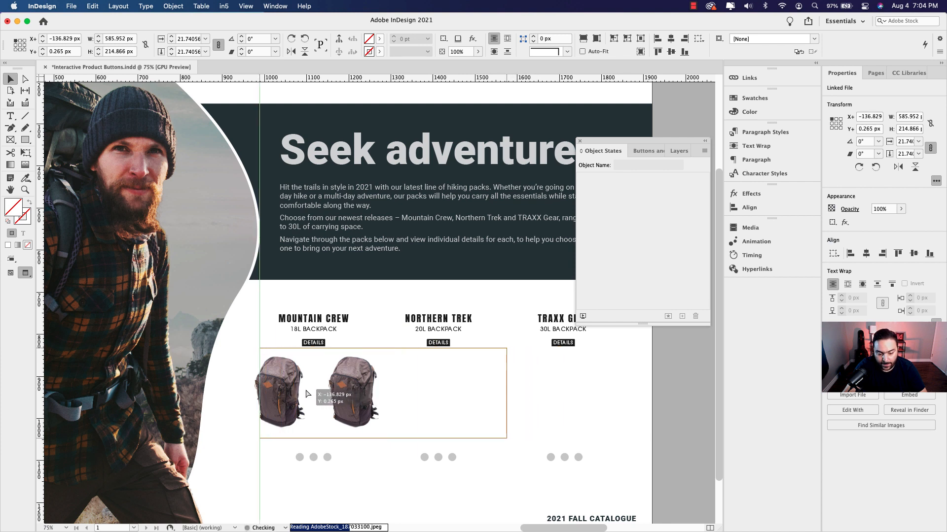
{"action": "key", "text": "shift+Left"}
{"action": "key", "text": "shift+Left"}
{"action": "key", "text": "shift+Left"}
{"action": "key", "text": "shift+Left"}
{"action": "key", "text": "shift+Left"}
{"action": "key", "text": "shift+Left"}
{"action": "key", "text": "shift+Left"}
{"action": "key", "text": "shift+Left"}
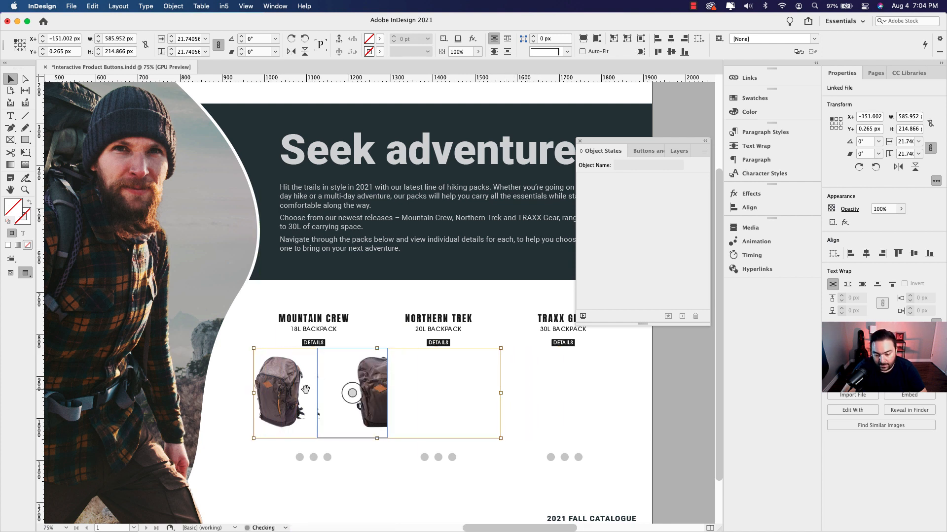
{"action": "key", "text": "shift+Left"}
{"action": "key", "text": "shift+Left"}
{"action": "key", "text": "shift+Left"}
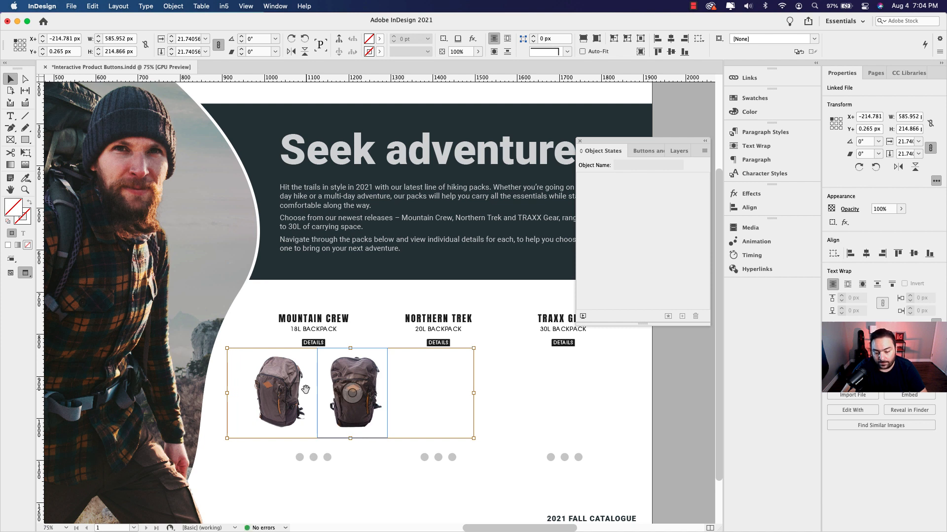
{"action": "left_click", "coordinate": [375, 331]}
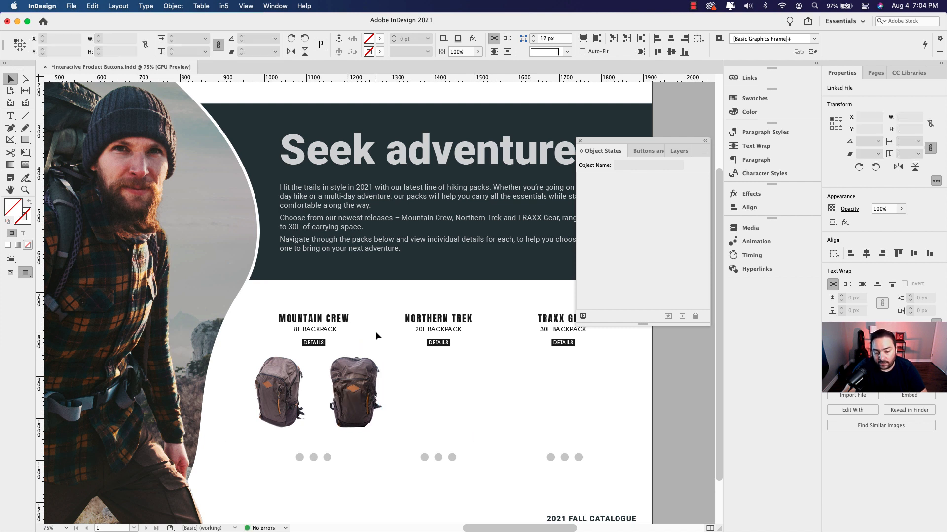
- Nudge the image inside the second backpack frame left and back right
{"action": "left_click", "coordinate": [351, 393]}
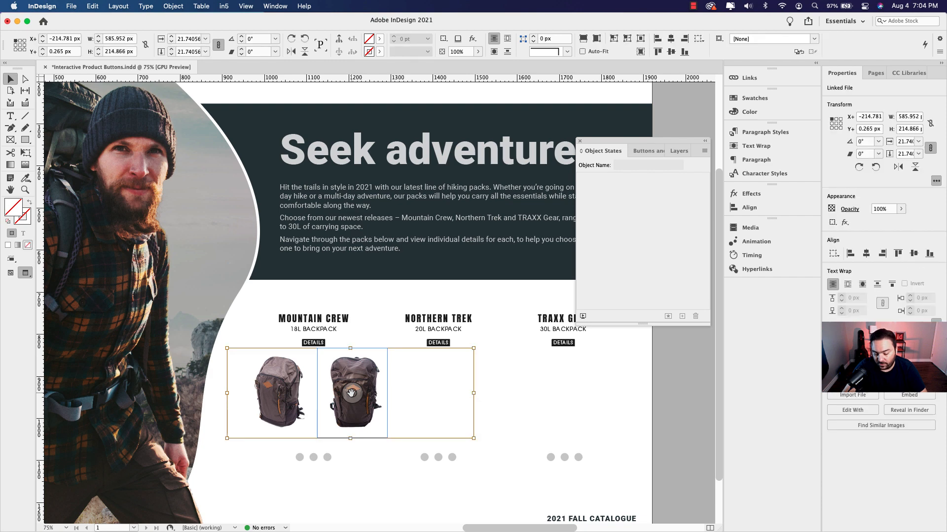
{"action": "key", "text": "shift+Left"}
{"action": "key", "text": "shift+Right"}
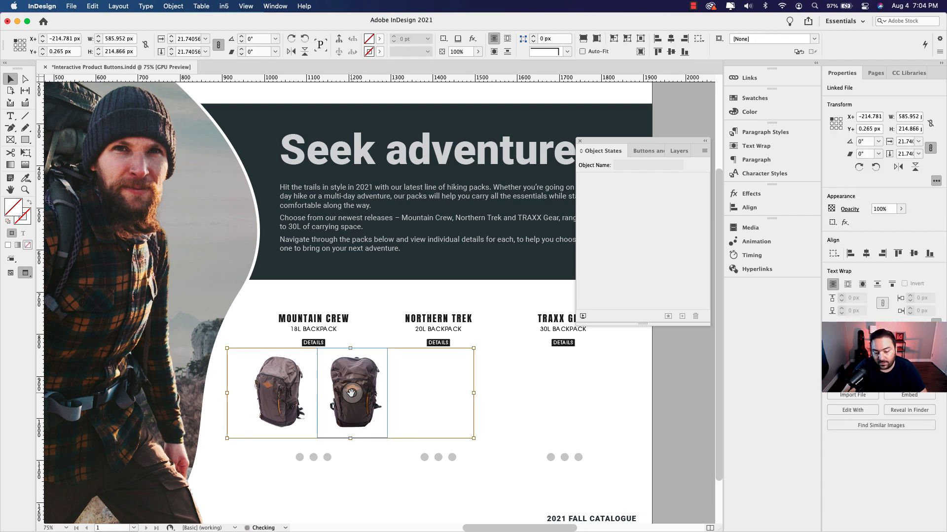
{"action": "left_click", "coordinate": [369, 322]}
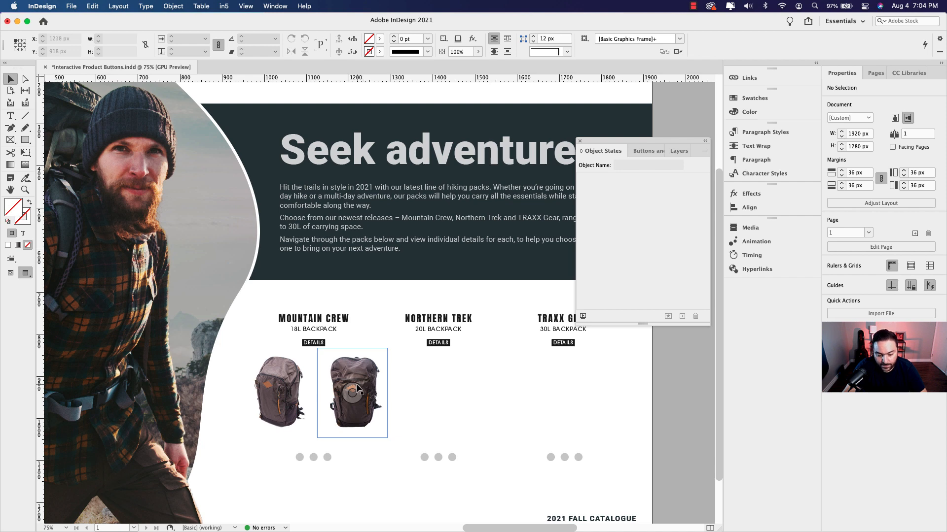
- Duplicate the second backpack frame beside it and shift the image inside the copy until only the side-facing backpack shows
{"action": "left_click_drag", "start_coordinate": [362, 383], "coordinate": [438, 383]}
{"action": "left_click", "coordinate": [435, 395]}
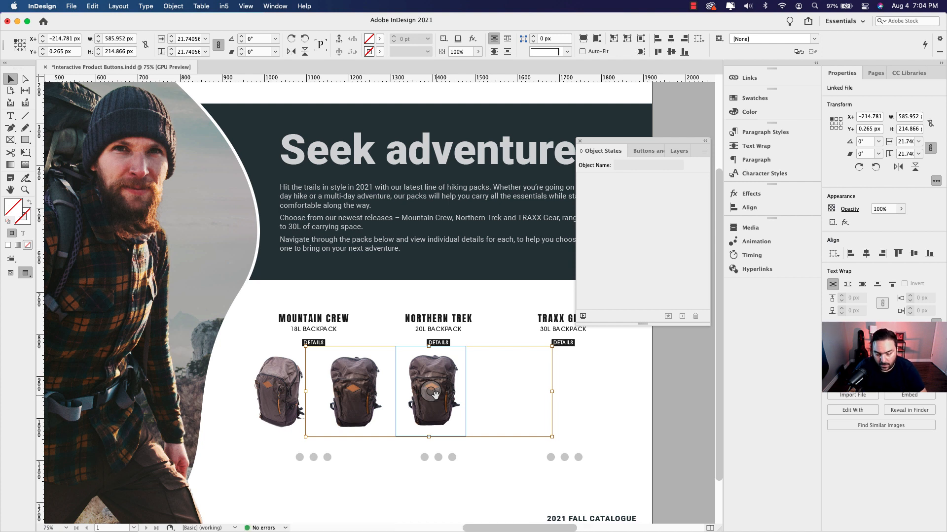
{"action": "key", "text": "shift+Left"}
{"action": "key", "text": "shift+Left"}
{"action": "key", "text": "shift+Left"}
{"action": "key", "text": "shift+Left"}
{"action": "key", "text": "shift+Left"}
{"action": "key", "text": "shift+Left"}
{"action": "key", "text": "shift+Left"}
{"action": "key", "text": "shift+Left"}
{"action": "key", "text": "shift+Left"}
{"action": "key", "text": "shift+Left"}
{"action": "key", "text": "shift+Left"}
{"action": "key", "text": "shift+Left"}
{"action": "key", "text": "shift+Left"}
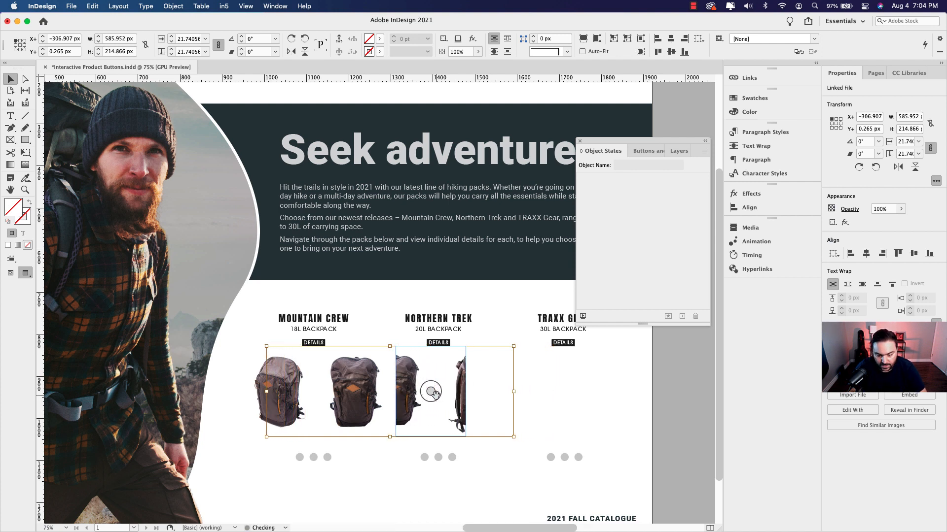
{"action": "key", "text": "shift+Left"}
{"action": "key", "text": "shift+Left"}
{"action": "key", "text": "shift+Left"}
{"action": "key", "text": "shift+Left"}
{"action": "key", "text": "shift+Left"}
{"action": "key", "text": "shift+Left"}
{"action": "key", "text": "shift+Left"}
{"action": "key", "text": "shift+Left"}
{"action": "key", "text": "shift+Left"}
{"action": "key", "text": "shift+Left"}
{"action": "key", "text": "shift+Left"}
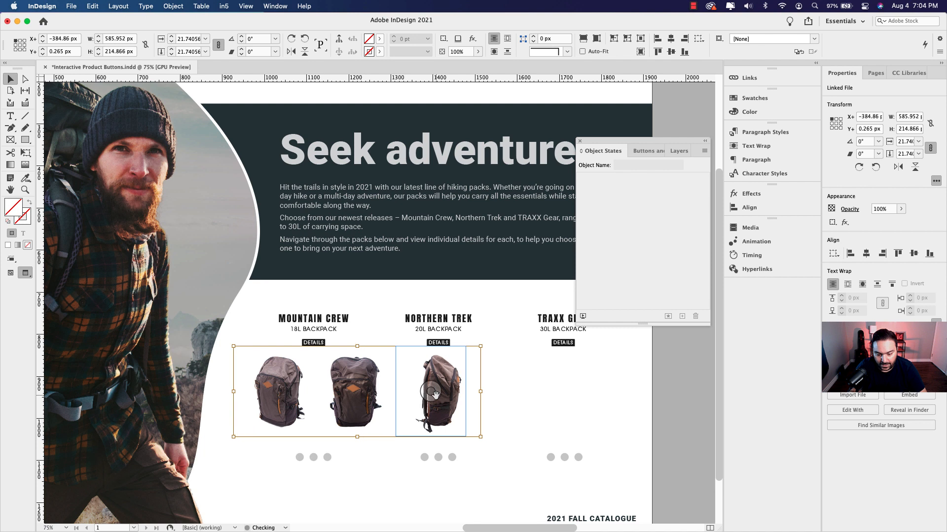
{"action": "key", "text": "shift+Left"}
{"action": "key", "text": "shift+Left"}
{"action": "key", "text": "shift+Left"}
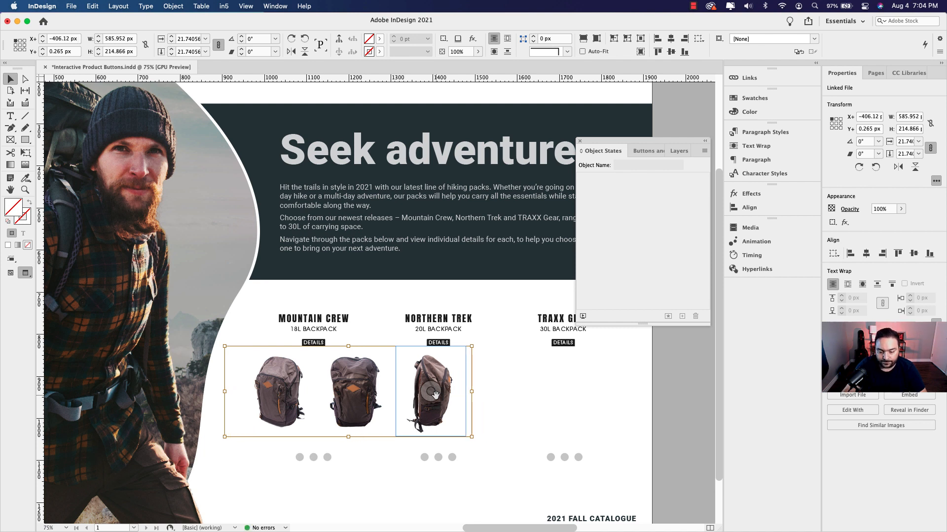
{"action": "left_click", "coordinate": [490, 378]}
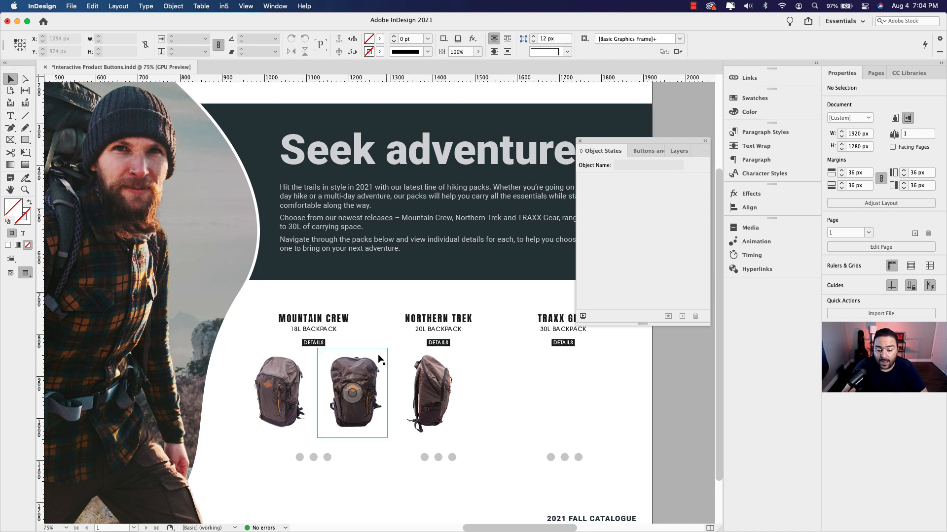
- Rename the first backpack frame's layer entry as Backpack_1 and move it to the top of Layer 1
{"action": "left_click", "coordinate": [291, 375]}
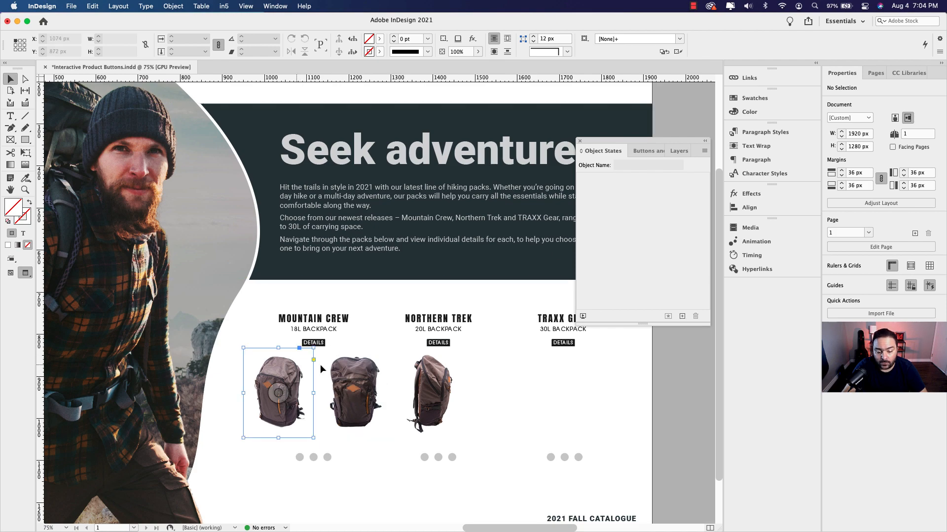
{"action": "left_click", "coordinate": [675, 152]}
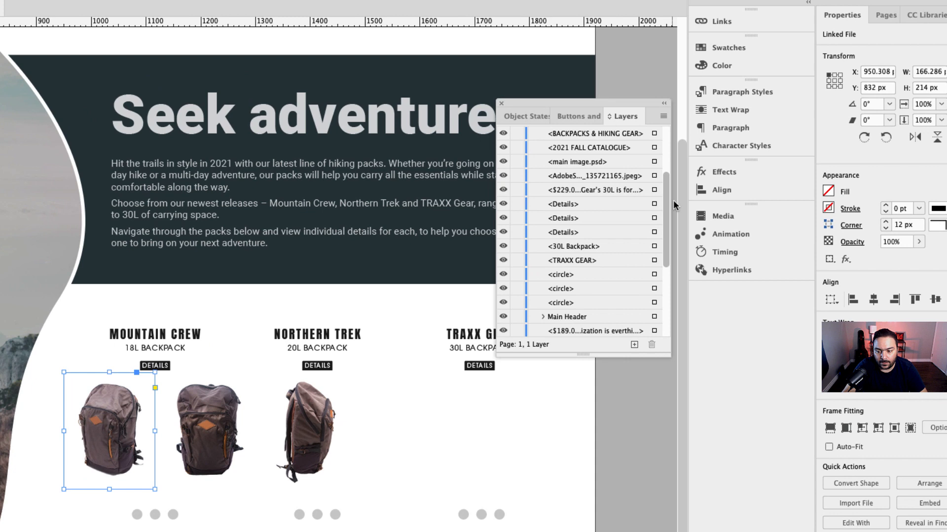
{"action": "scroll", "coordinate": [666, 188], "scroll_direction": "up", "scroll_amount": 5}
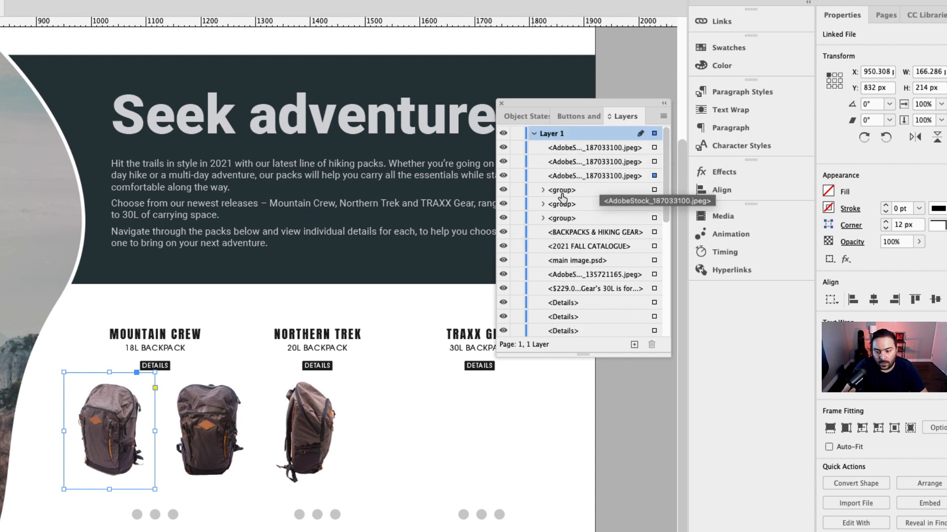
{"action": "left_click", "coordinate": [620, 177]}
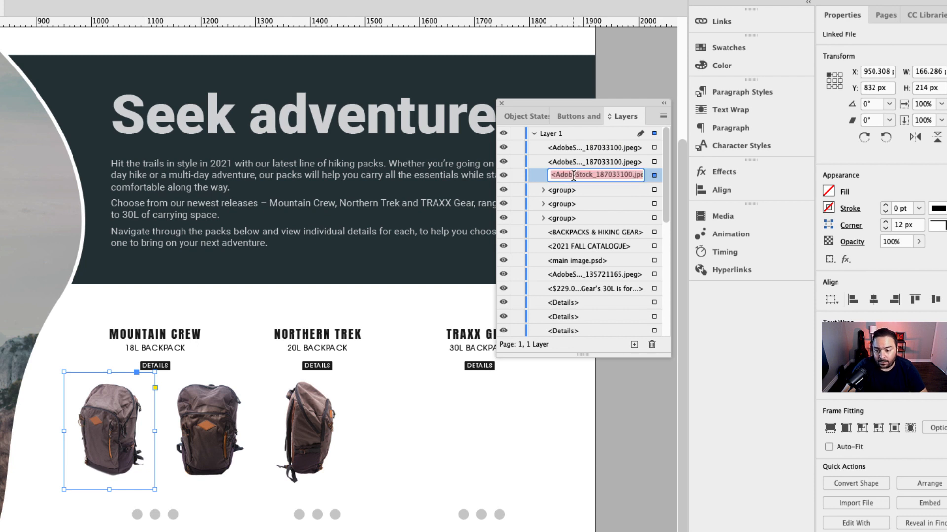
{"action": "double_click", "coordinate": [573, 178]}
{"action": "type", "text": "Backpack_1"}
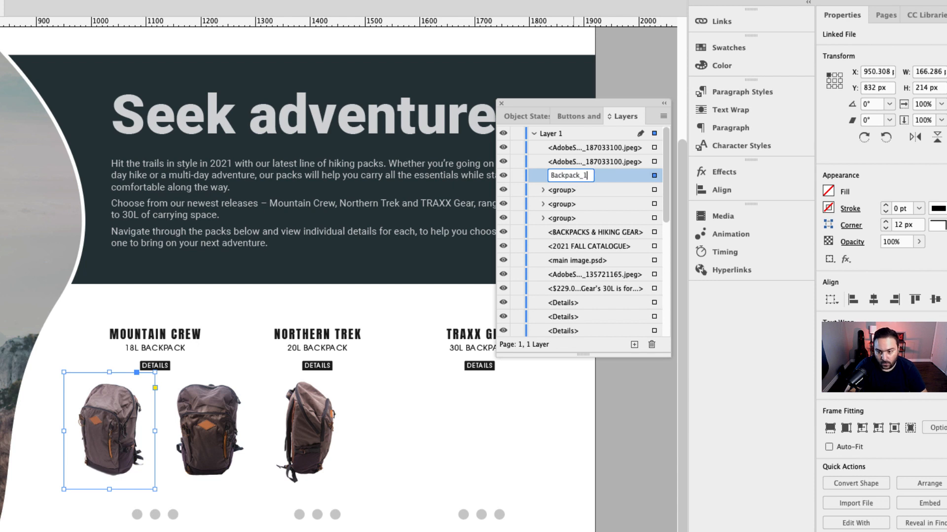
{"action": "key", "text": "Return"}
{"action": "left_click_drag", "start_coordinate": [565, 180], "coordinate": [567, 148]}
- Rename the middle backpack frame's layer entry as Backpack_2 and move it directly below Backpack_1
{"action": "left_click", "coordinate": [566, 165]}
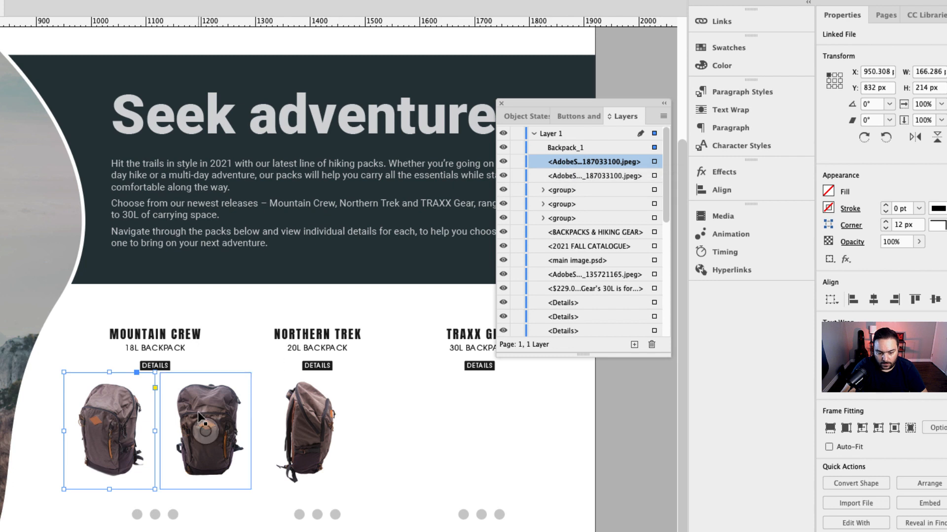
{"action": "left_click", "coordinate": [568, 177]}
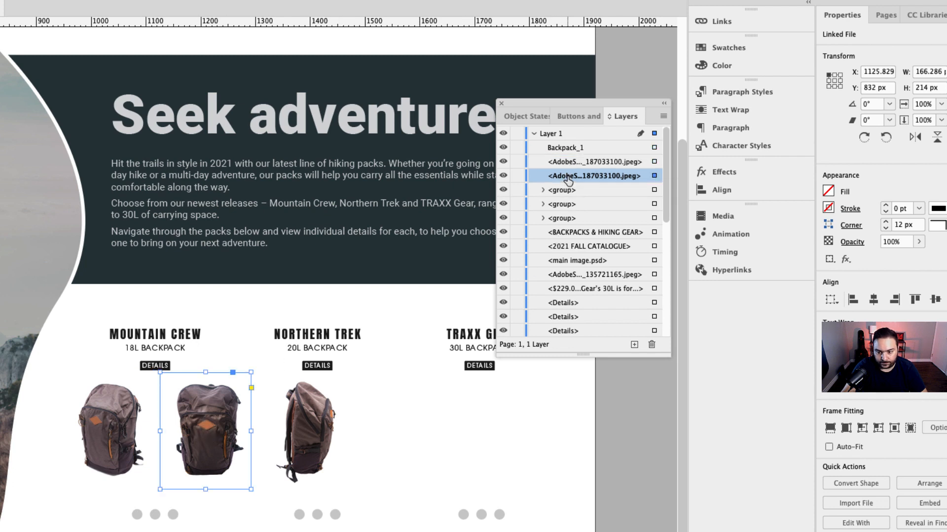
{"action": "left_click", "coordinate": [568, 179]}
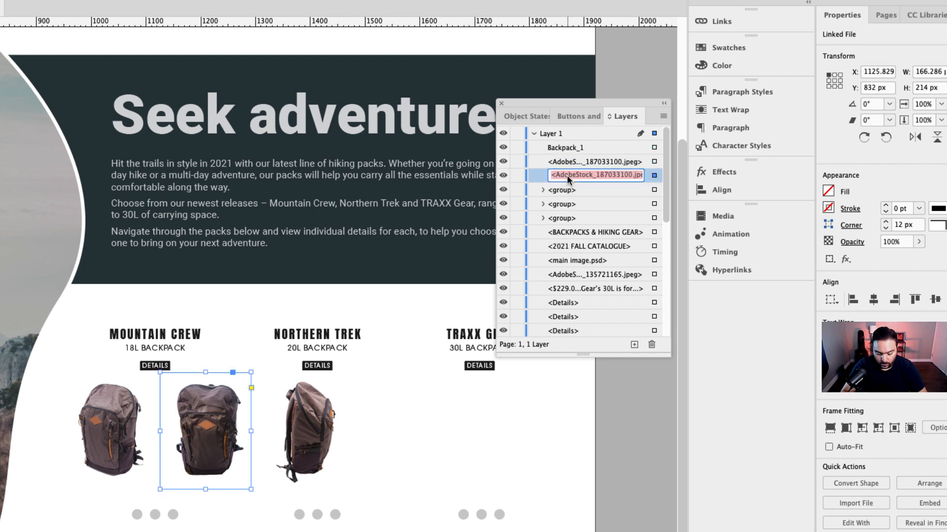
{"action": "type", "text": "Backpack_2"}
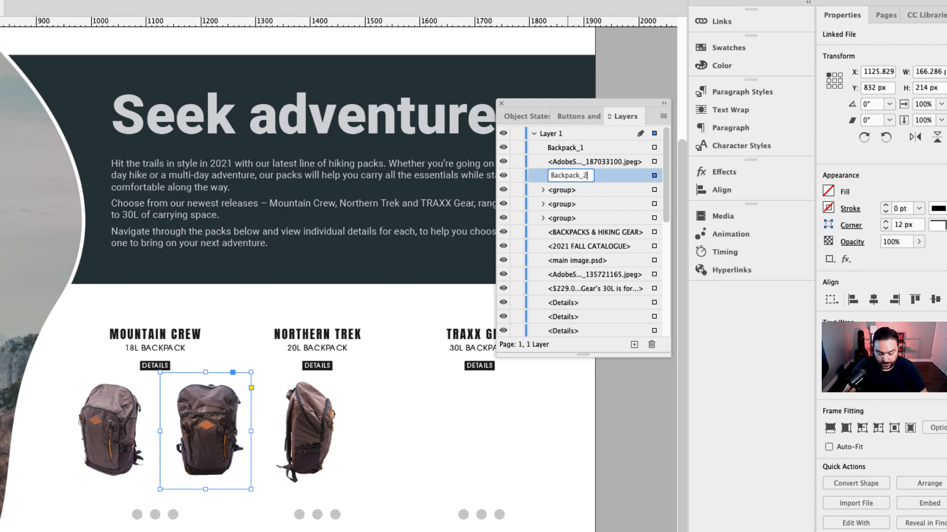
{"action": "key", "text": "Return"}
{"action": "left_click_drag", "start_coordinate": [558, 176], "coordinate": [558, 159]}
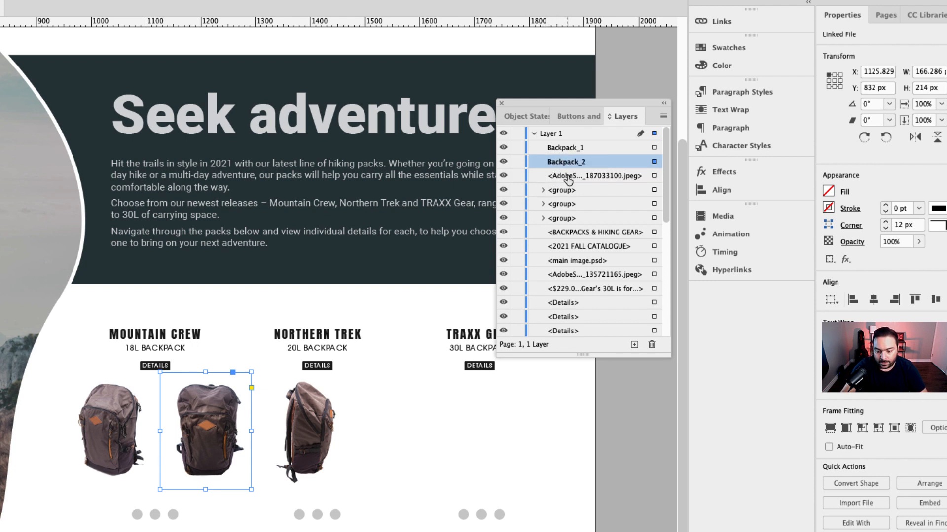
- Rename the side-facing backpack frame's layer entry as Backpack_3
{"action": "left_click", "coordinate": [567, 179]}
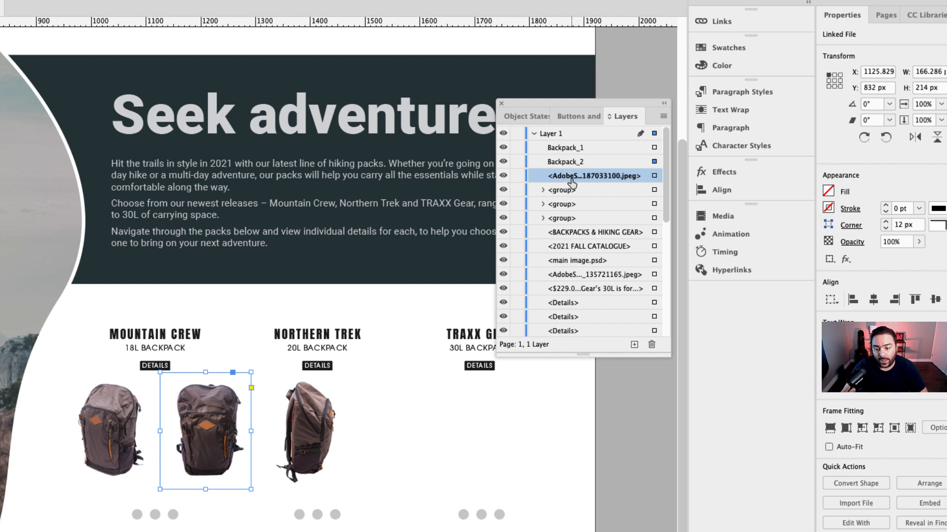
{"action": "left_click_drag", "start_coordinate": [167, 435], "coordinate": [270, 433]}
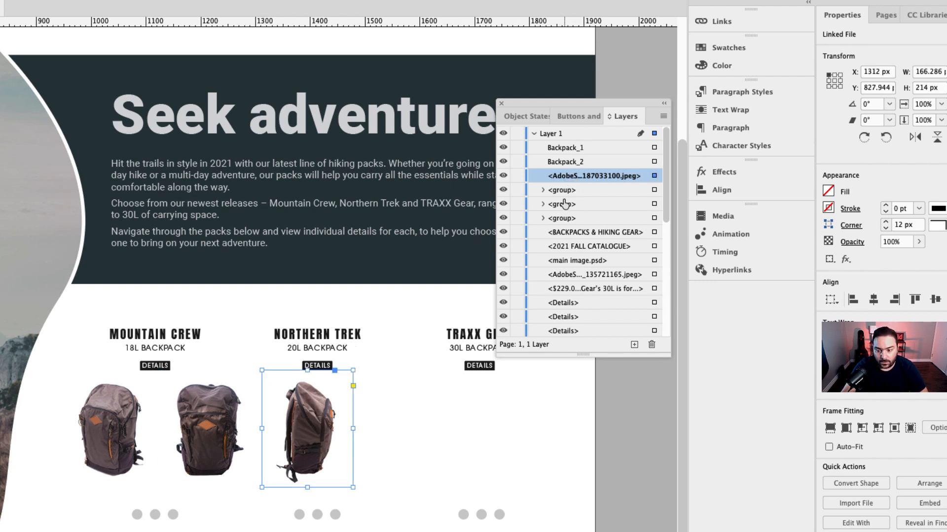
{"action": "left_click", "coordinate": [566, 176]}
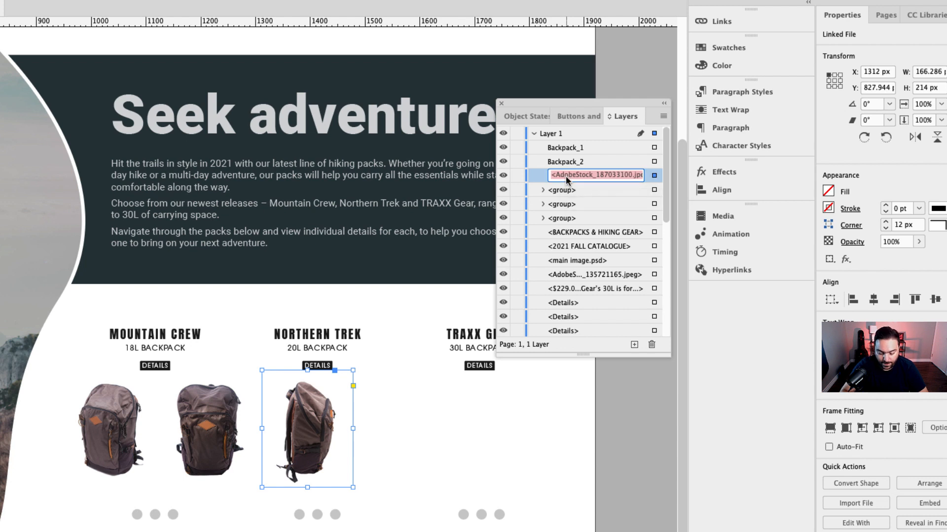
{"action": "type", "text": "Backpack"}
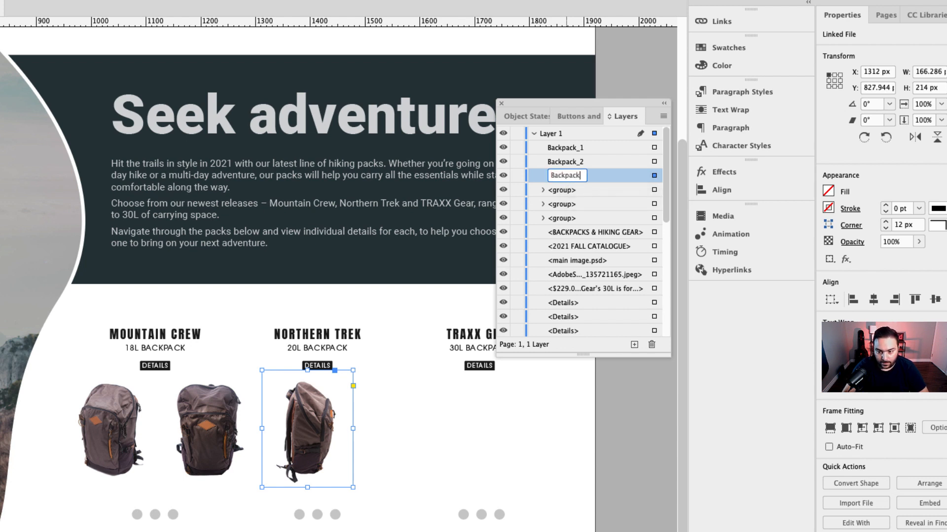
{"action": "type", "text": "_3"}
{"action": "key", "text": "Return"}
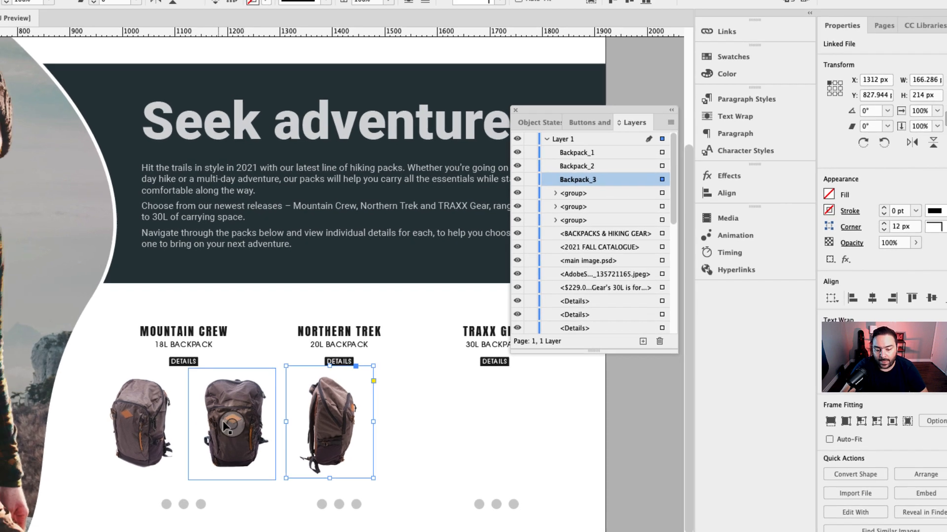
- Align all three backpack frames on their vertical and horizontal centres and move the stack below the Mountain Crew details label
{"action": "left_click", "coordinate": [141, 421]}
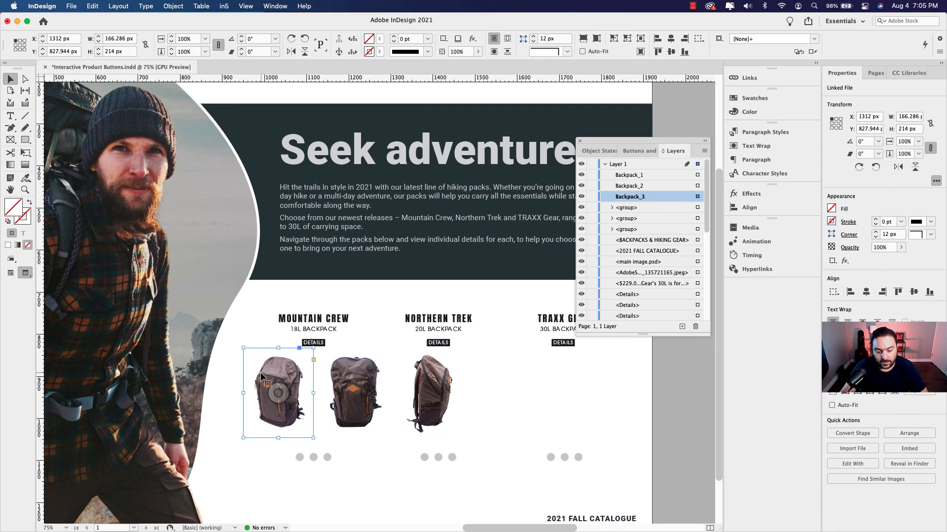
{"action": "left_click", "coordinate": [339, 382], "text": "shift"}
{"action": "left_click", "coordinate": [425, 380], "text": "shift"}
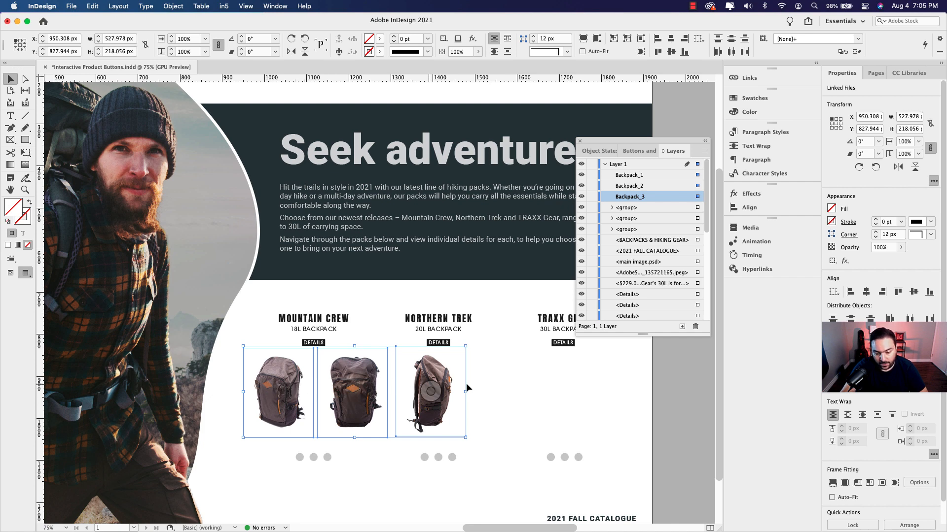
{"action": "left_click_drag", "start_coordinate": [494, 361], "coordinate": [302, 394]}
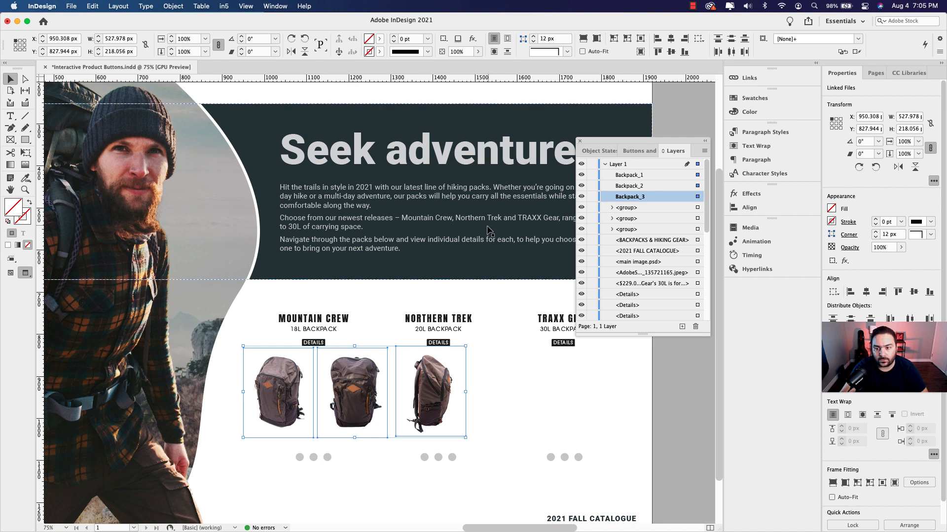
{"action": "left_click", "coordinate": [671, 52]}
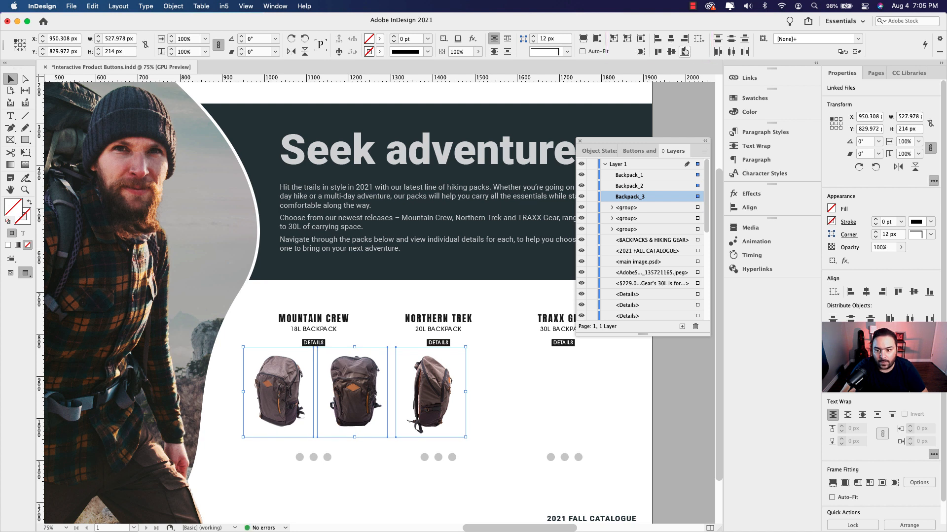
{"action": "left_click", "coordinate": [671, 42]}
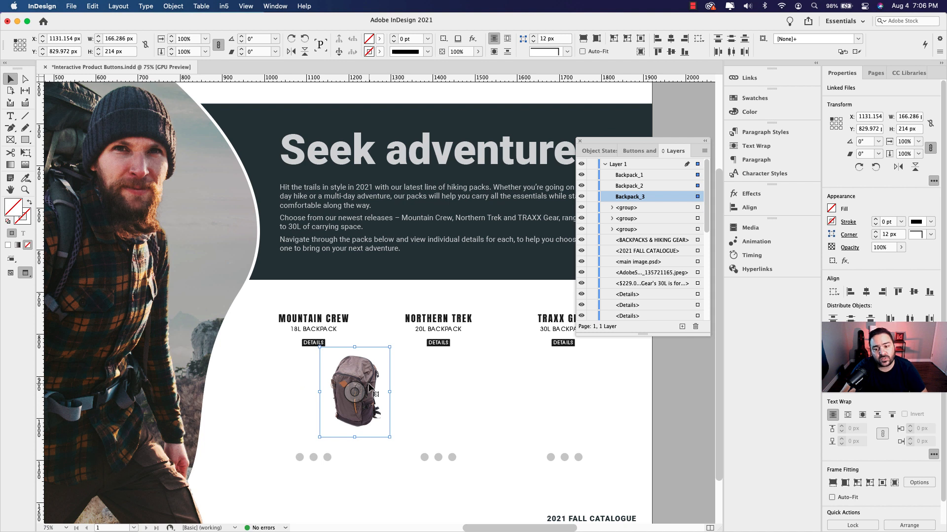
{"action": "left_click_drag", "start_coordinate": [371, 378], "coordinate": [335, 385]}
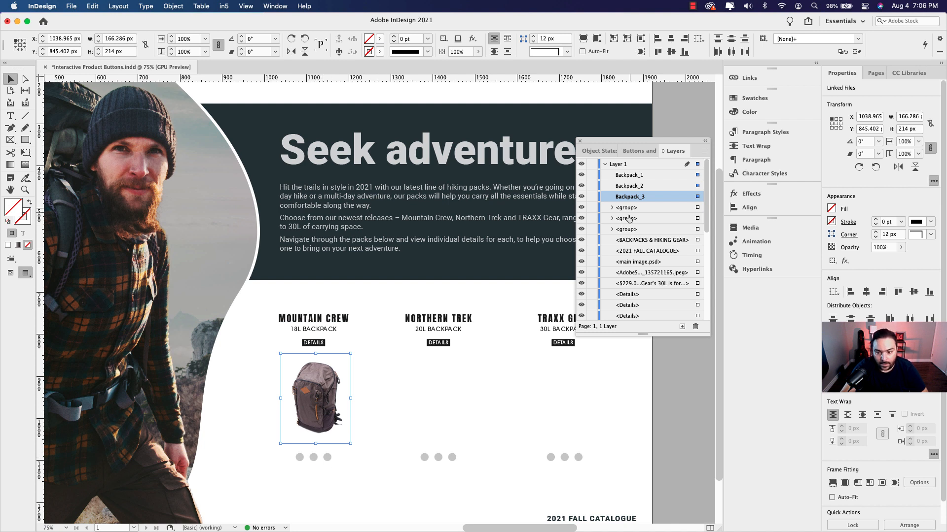
- Hide Backpack_1 and Backpack_2 to check the stacked views, and make both visible again
{"action": "left_click", "coordinate": [582, 176]}
{"action": "left_click", "coordinate": [581, 186]}
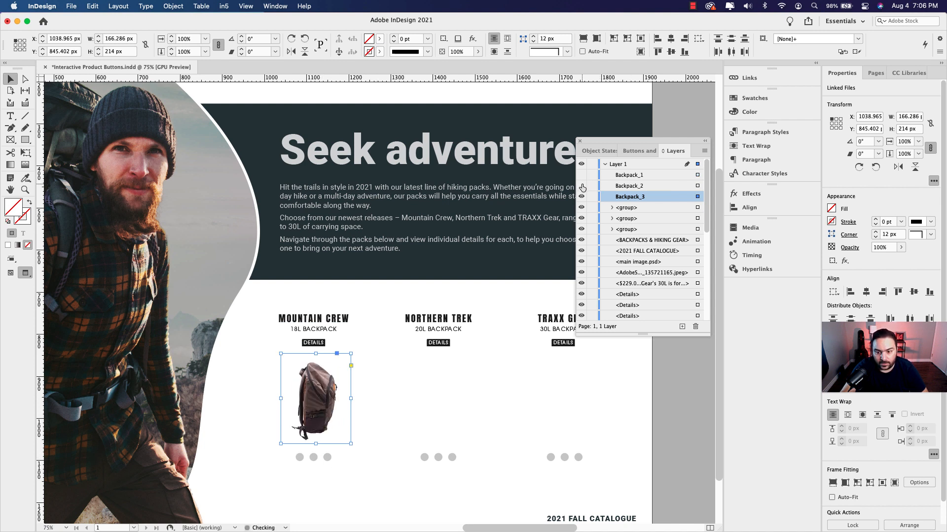
{"action": "left_click", "coordinate": [582, 187]}
{"action": "left_click", "coordinate": [582, 177]}
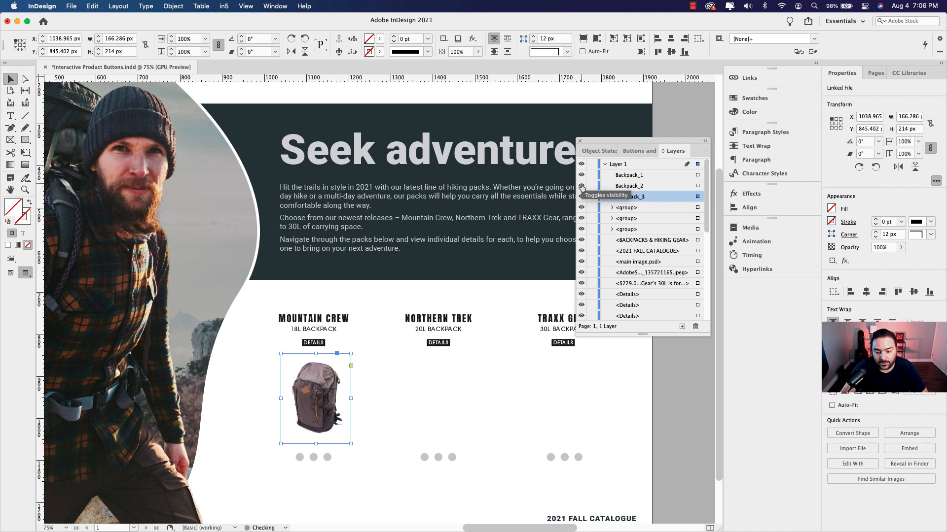
{"action": "left_click", "coordinate": [581, 188]}
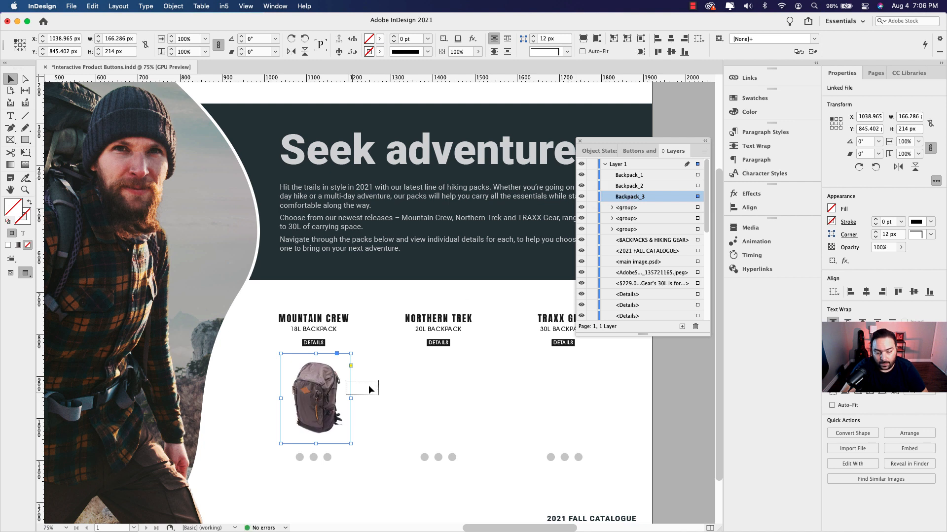
- Convert the three stacked backpack frames into a multi-state object and view its states, ending on State 1
{"action": "left_click_drag", "start_coordinate": [371, 390], "coordinate": [308, 405]}
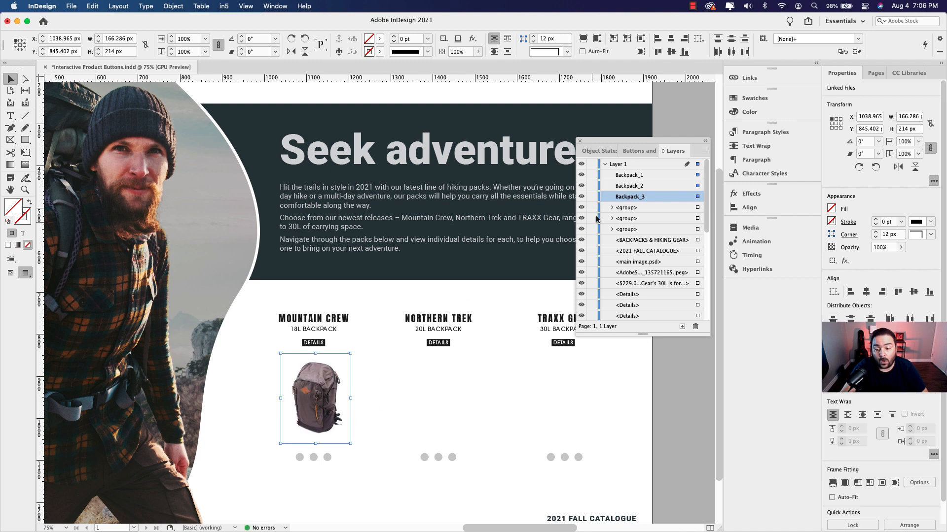
{"action": "left_click", "coordinate": [599, 151]}
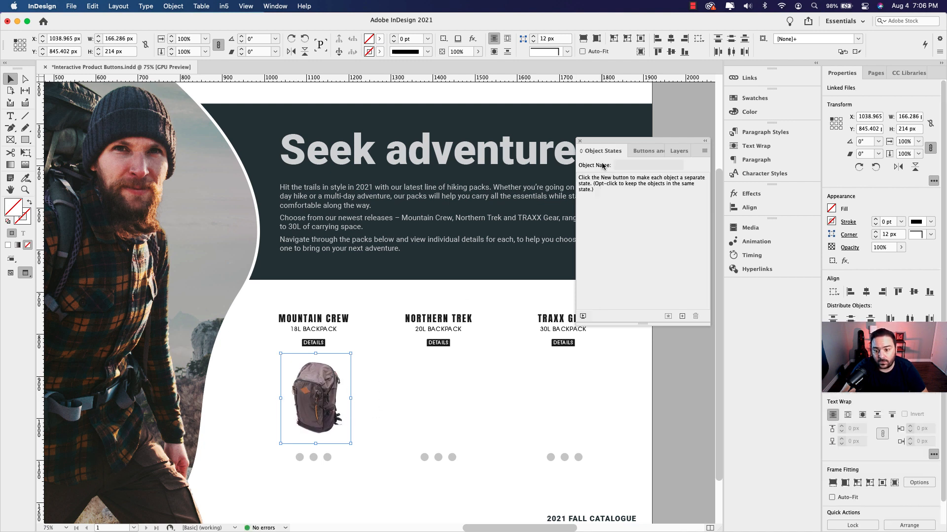
{"action": "left_click", "coordinate": [682, 318]}
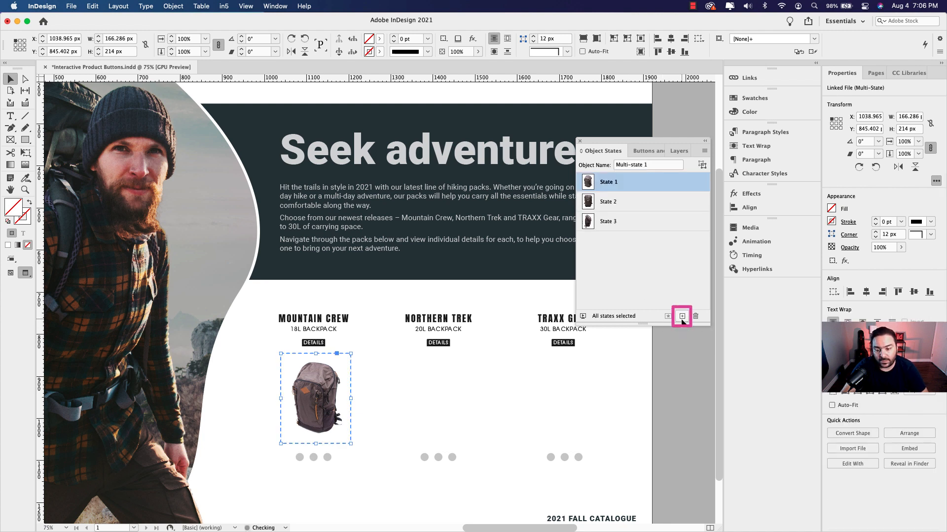
{"action": "left_click", "coordinate": [610, 203]}
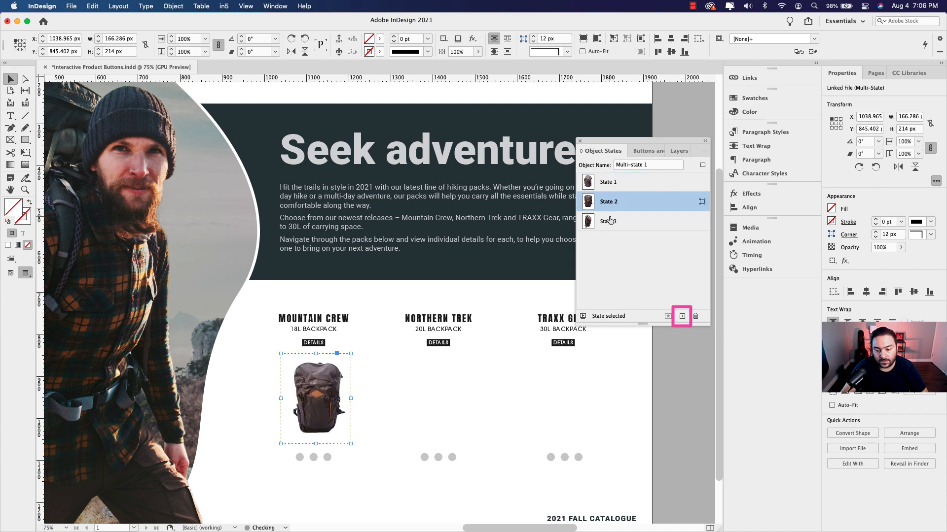
{"action": "left_click", "coordinate": [609, 222]}
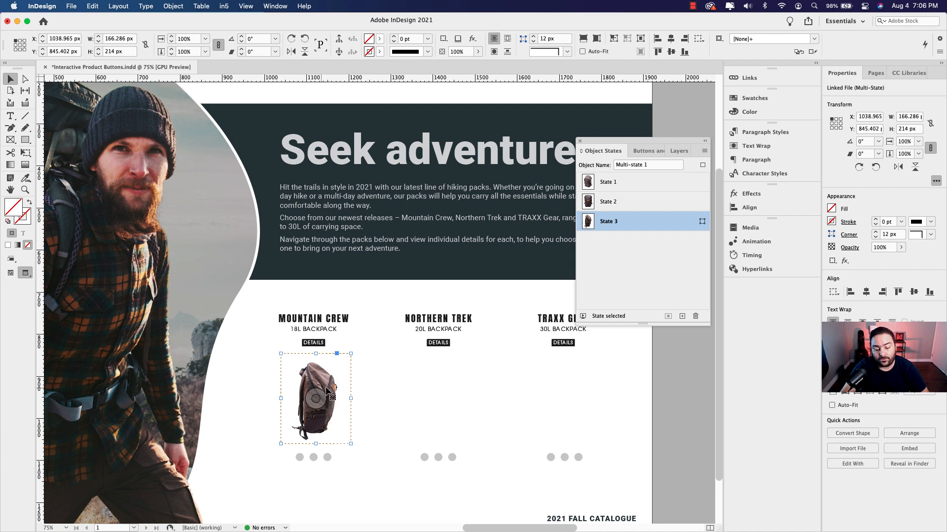
{"action": "left_click", "coordinate": [607, 184]}
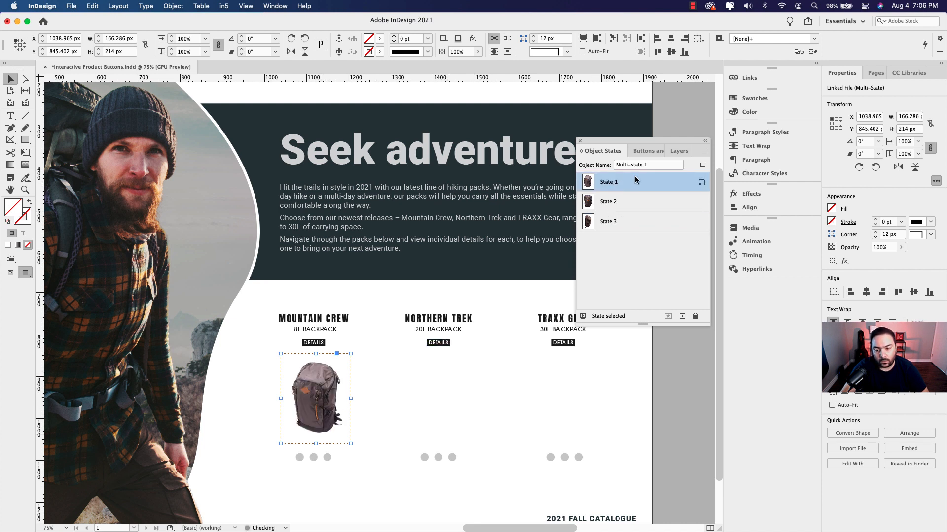
- Name the multi-state object Backpack Set 1
{"action": "left_click_drag", "start_coordinate": [660, 165], "coordinate": [610, 164]}
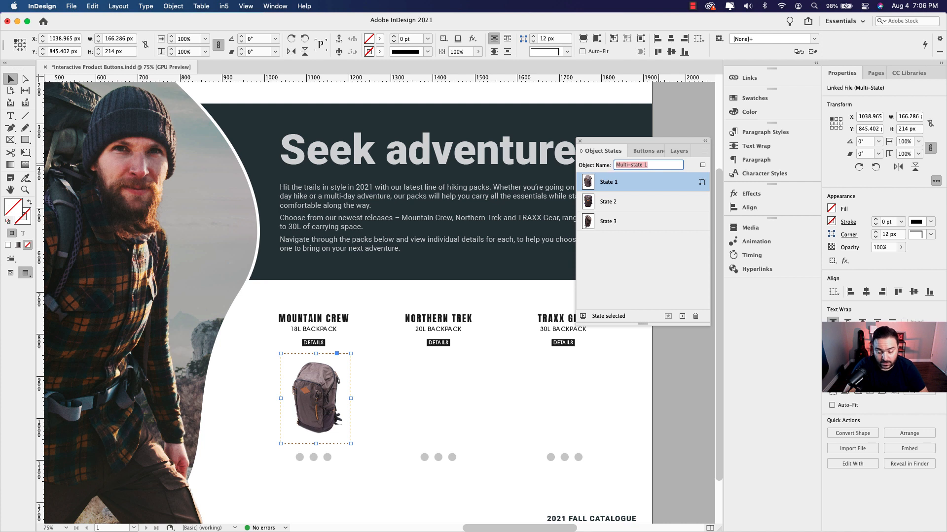
{"action": "type", "text": "Backpack Set"}
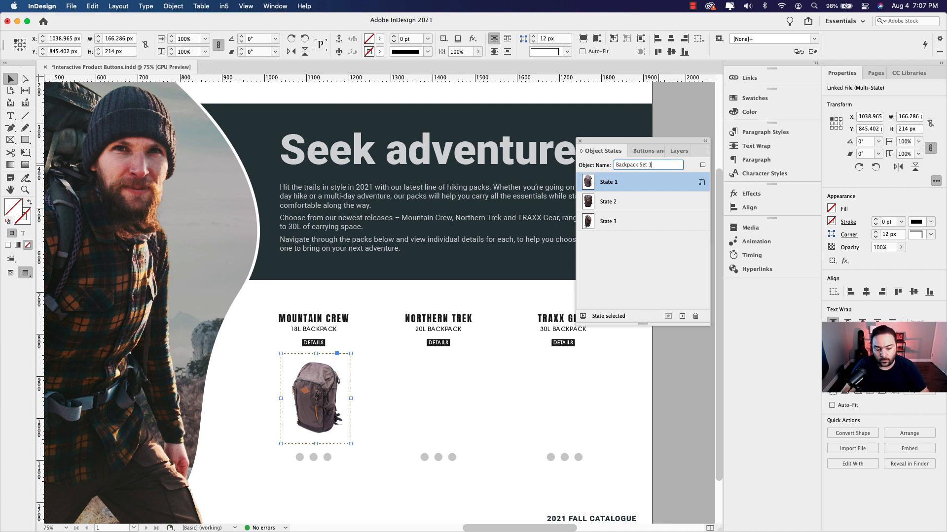
{"action": "left_click", "coordinate": [354, 394]}
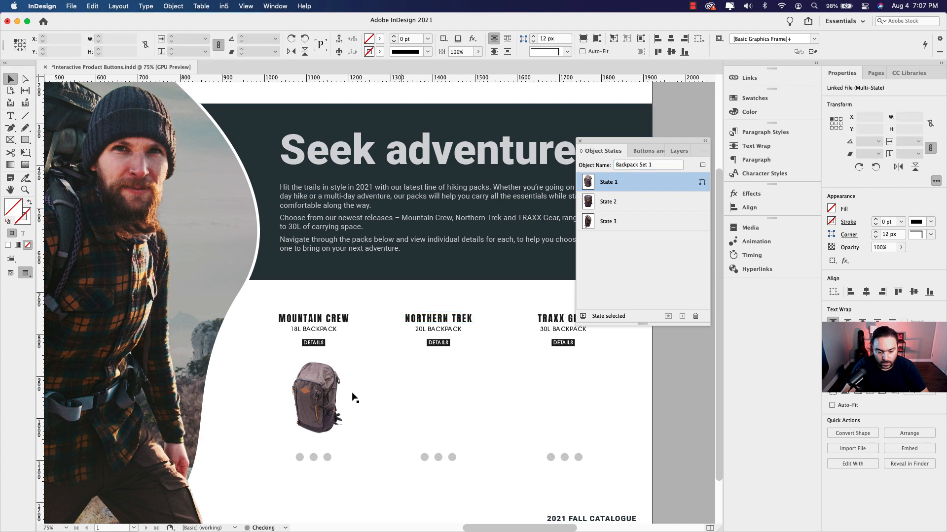
- Scale the whole Mountain Crew multi-state object up proportionally to about 173 by 223 px
{"action": "left_click", "coordinate": [317, 396]}
{"action": "left_click", "coordinate": [383, 335]}
{"action": "left_click", "coordinate": [347, 361]}
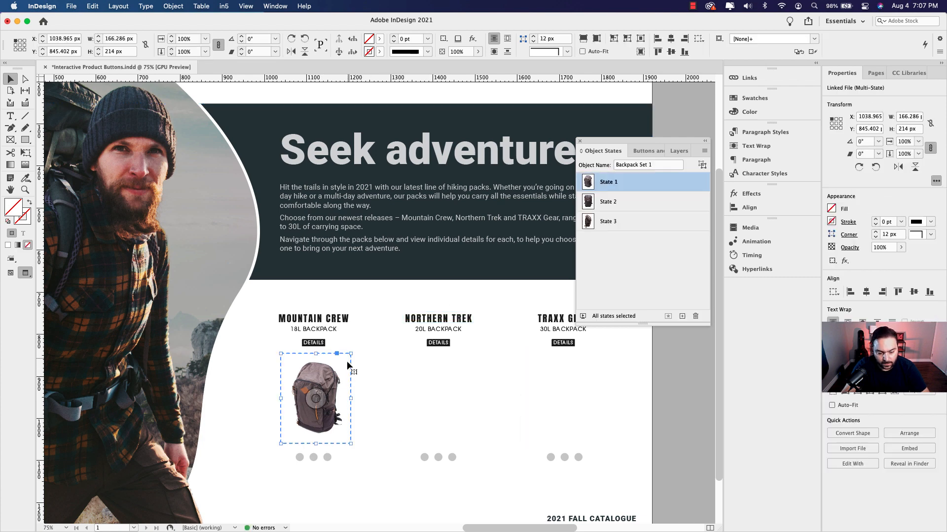
{"action": "left_click_drag", "start_coordinate": [351, 354], "coordinate": [354, 355]}
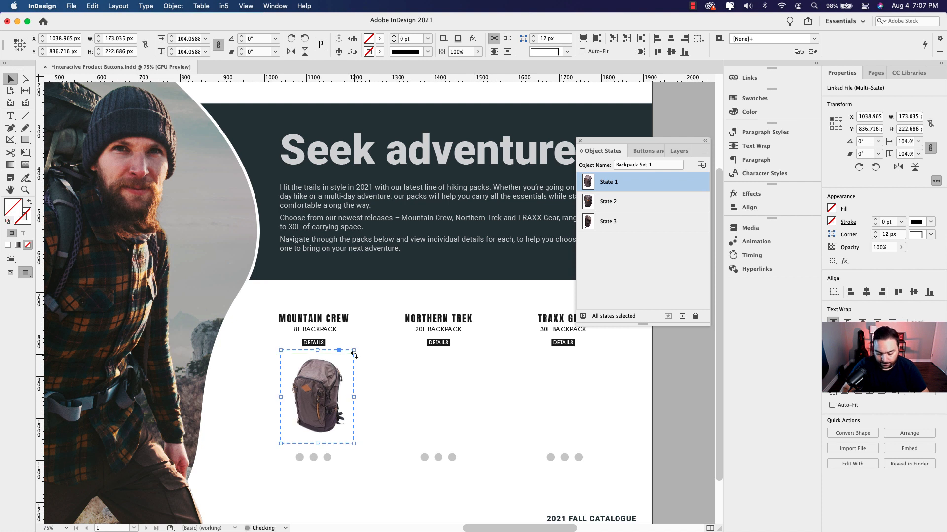
- Nudge the Mountain Crew multi-state object left and fine-tune its height so it sits centred between the details label and the grey dots
{"action": "key", "text": "Left"}
{"action": "key", "text": "Left"}
{"action": "key", "text": "Left"}
{"action": "key", "text": "Left"}
{"action": "key", "text": "Left"}
{"action": "key", "text": "Left"}
{"action": "key", "text": "Left"}
{"action": "key", "text": "Left"}
{"action": "key", "text": "Left"}
{"action": "key", "text": "Left"}
{"action": "key", "text": "Left"}
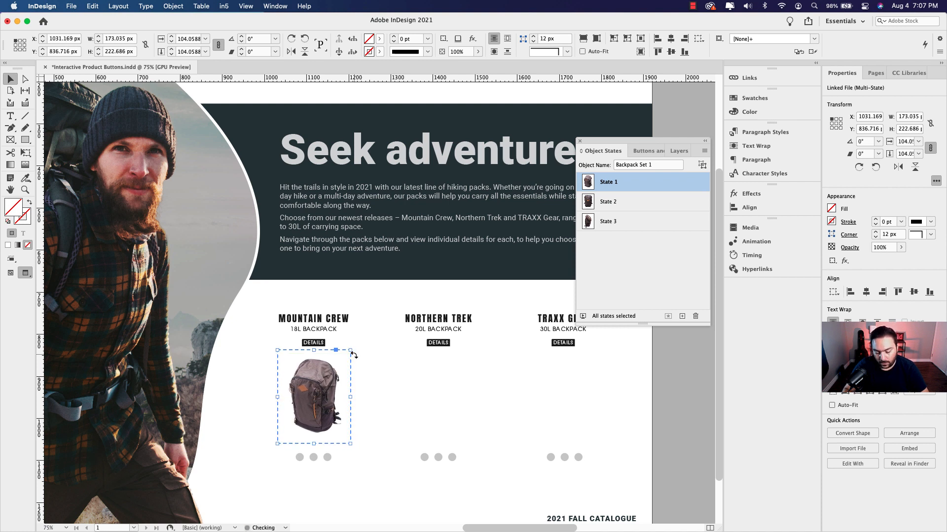
{"action": "key", "text": "Down"}
{"action": "key", "text": "Down"}
{"action": "key", "text": "Down"}
{"action": "key", "text": "Down"}
{"action": "key", "text": "Down"}
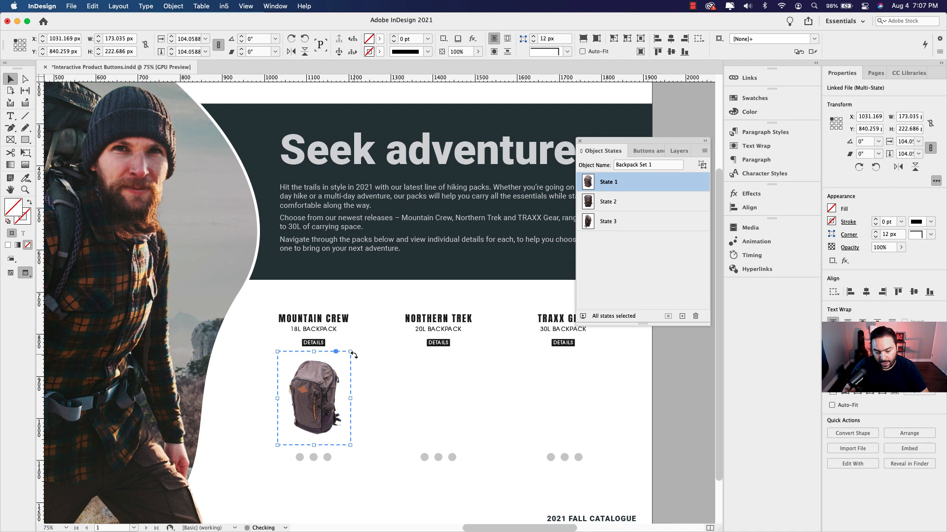
{"action": "key", "text": "Left"}
{"action": "key", "text": "Up"}
{"action": "key", "text": "Up"}
{"action": "key", "text": "Up"}
{"action": "key", "text": "Up"}
{"action": "key", "text": "Up"}
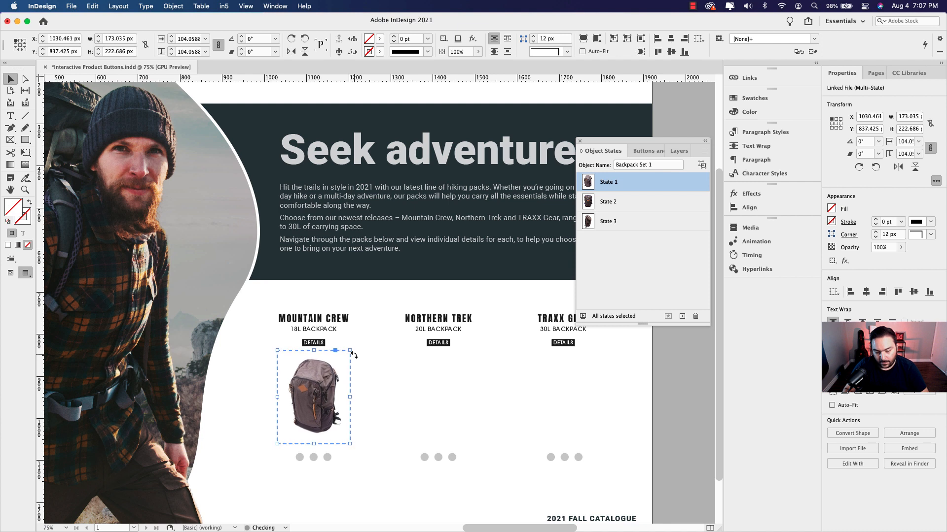
{"action": "left_click", "coordinate": [357, 369]}
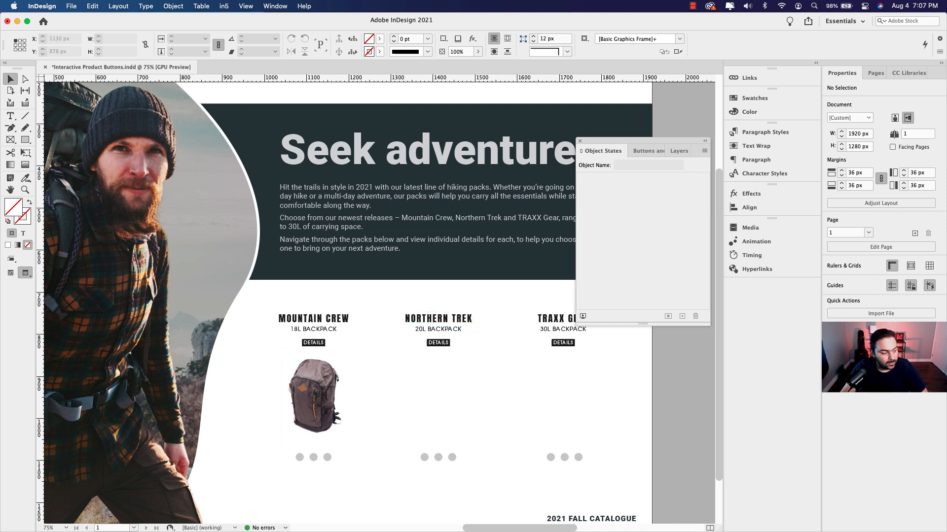
- Place the three-view olive backpack image file below the Northern Trek details label in a frame of about 304 by 174 px
{"action": "key", "text": "super+Tab"}
{"action": "left_click_drag", "start_coordinate": [0, 256], "coordinate": [431, 380]}
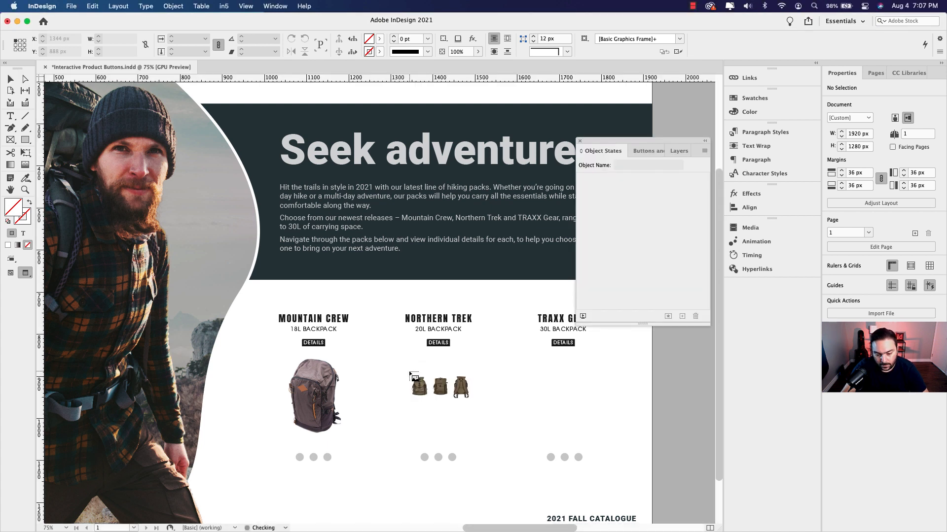
{"action": "left_click_drag", "start_coordinate": [396, 365], "coordinate": [524, 438]}
{"action": "left_click", "coordinate": [472, 417]}
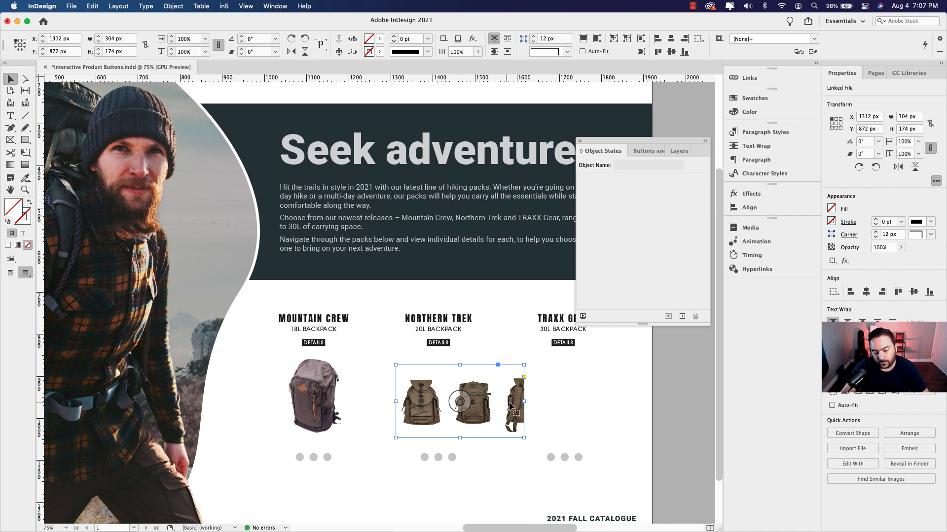
- Crop the olive backpack frame around the first backpack view to about 128 by 130 px
{"action": "left_click_drag", "start_coordinate": [523, 402], "coordinate": [449, 400]}
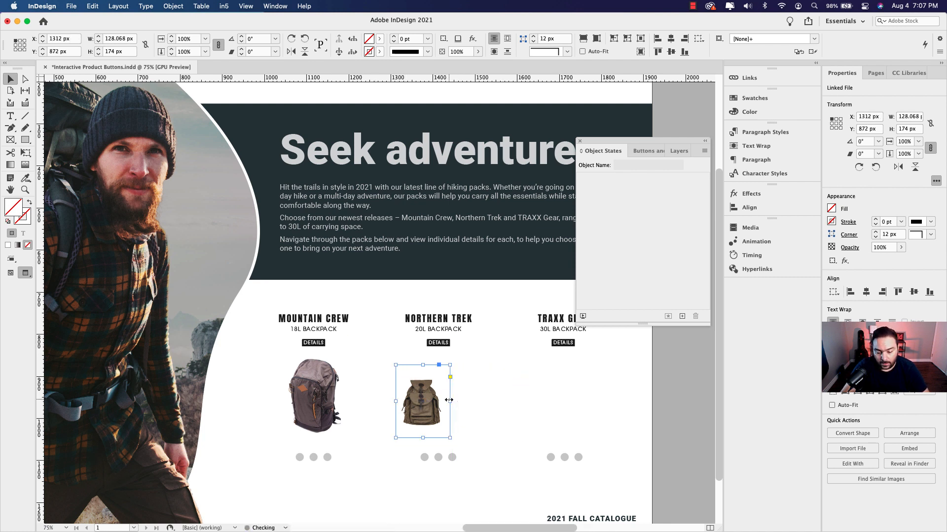
{"action": "left_click_drag", "start_coordinate": [422, 438], "coordinate": [423, 430]}
{"action": "left_click_drag", "start_coordinate": [423, 365], "coordinate": [422, 374]}
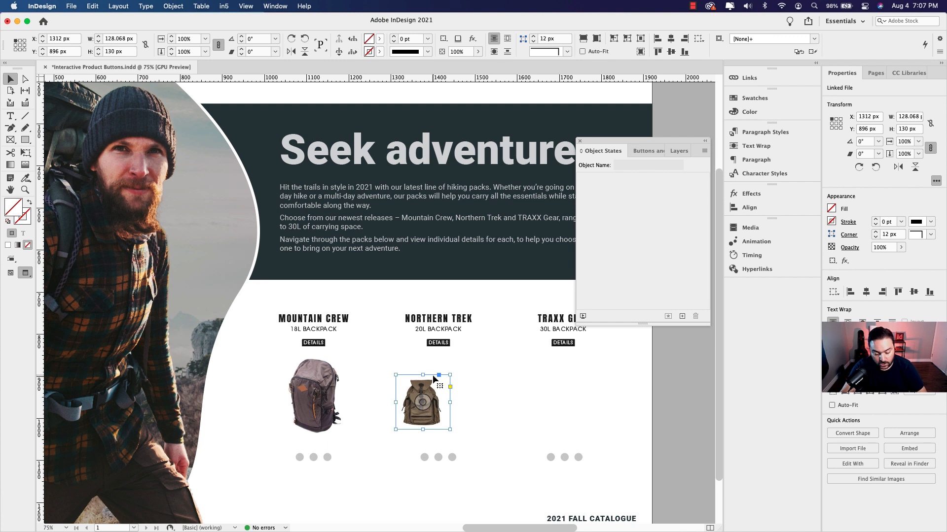
- Scale up the first olive backpack view and crop its frame to about 166 by 191 px, centred below the Northern Trek details label
{"action": "left_click_drag", "start_coordinate": [450, 375], "coordinate": [465, 363]}
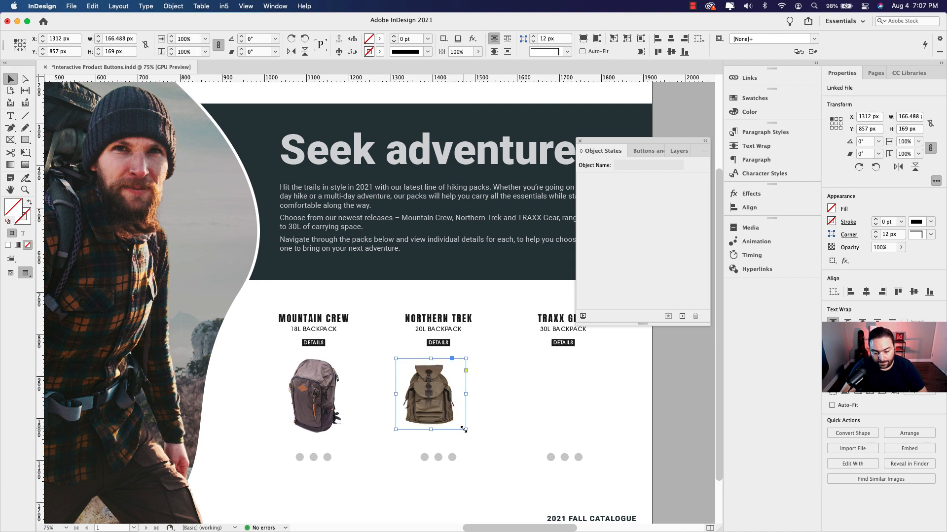
{"action": "mouse_move", "coordinate": [464, 430]}
{"action": "left_mouse_down"}
{"action": "mouse_move", "coordinate": [471, 435]}
{"action": "mouse_move", "coordinate": [405, 427]}
{"action": "mouse_move", "coordinate": [456, 432]}
{"action": "left_mouse_up"}
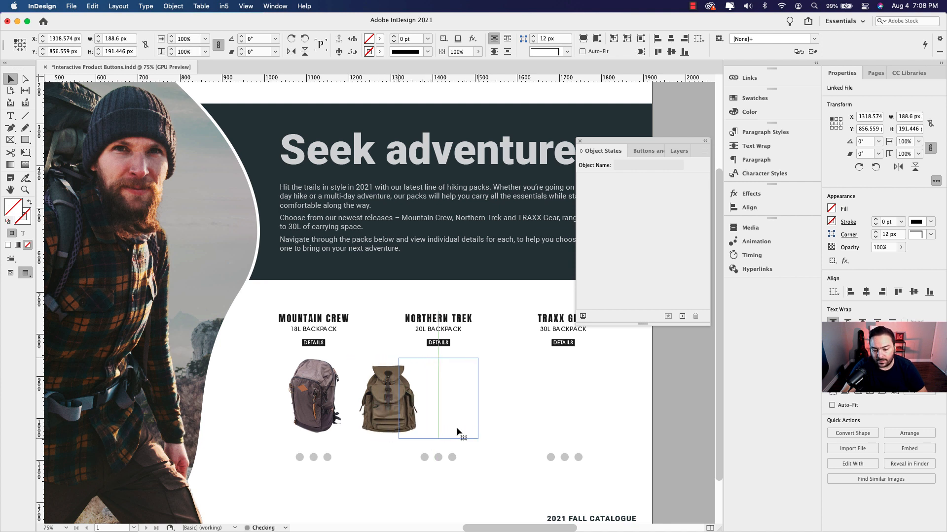
{"action": "left_click_drag", "start_coordinate": [478, 399], "coordinate": [473, 401]}
{"action": "left_click_drag", "start_coordinate": [398, 399], "coordinate": [402, 400]}
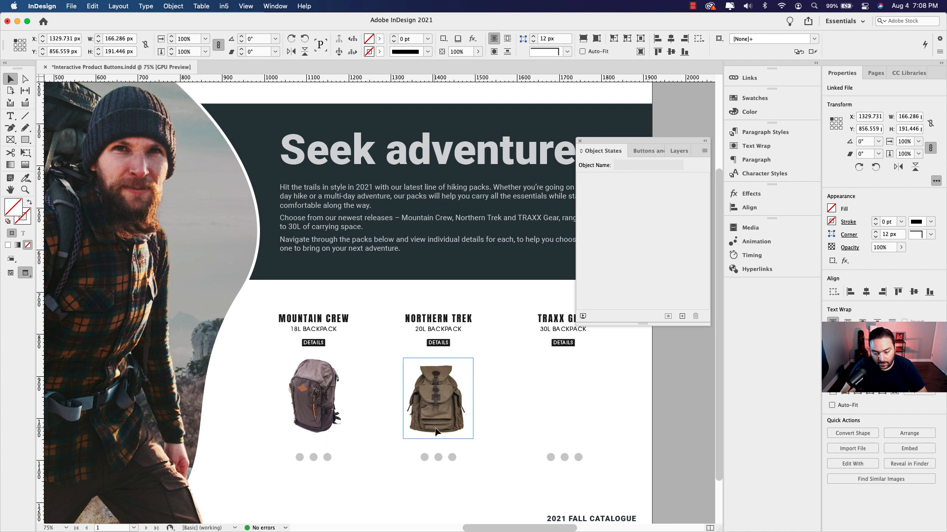
- Duplicate the olive backpack frame to its right and shift the image inside the copy to show the second backpack view
{"action": "left_click_drag", "start_coordinate": [434, 432], "coordinate": [508, 432]}
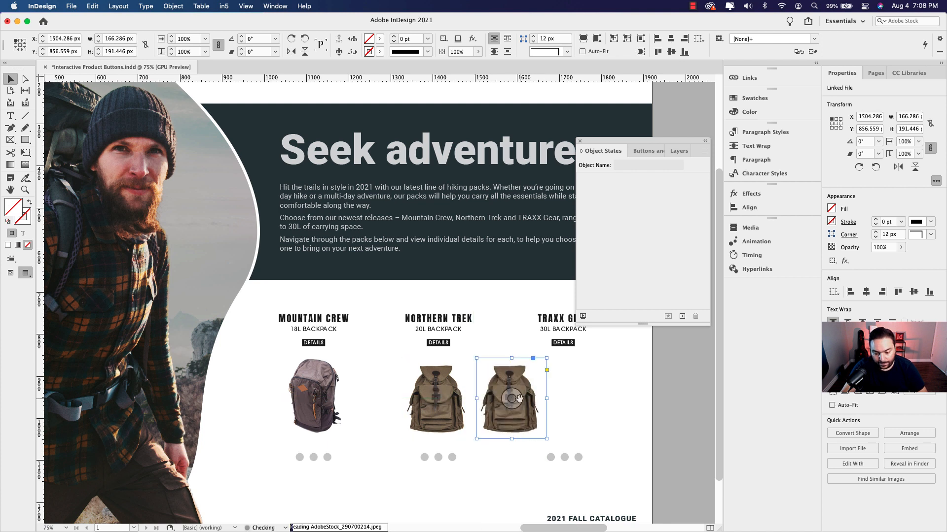
{"action": "key", "text": "Escape"}
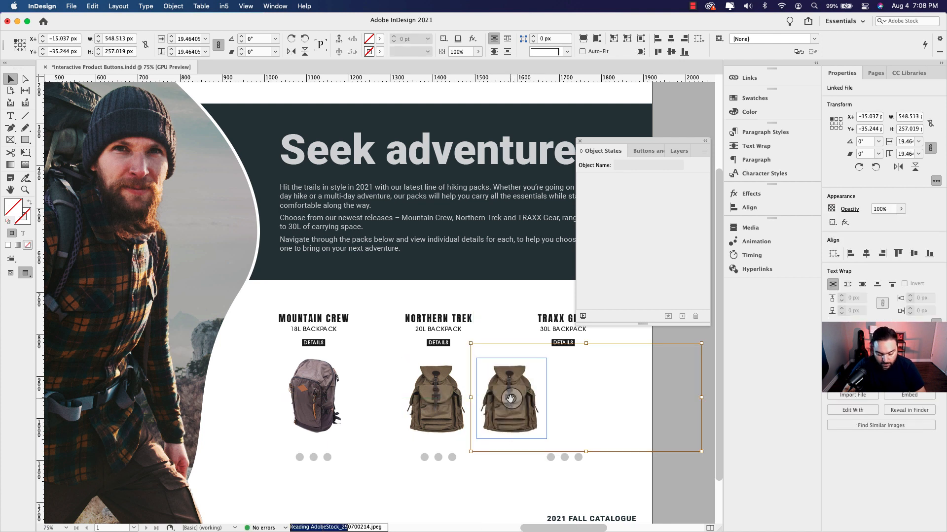
{"action": "key", "text": "shift+Left"}
{"action": "key", "text": "shift+Left"}
{"action": "key", "text": "shift+Left"}
{"action": "key", "text": "shift+Left"}
{"action": "key", "text": "shift+Left"}
{"action": "key", "text": "shift+Left"}
{"action": "key", "text": "shift+Left"}
{"action": "key", "text": "shift+Left"}
{"action": "key", "text": "shift+Left"}
{"action": "key", "text": "shift+Left"}
{"action": "key", "text": "shift+Left"}
{"action": "key", "text": "shift+Left"}
{"action": "key", "text": "shift+Left"}
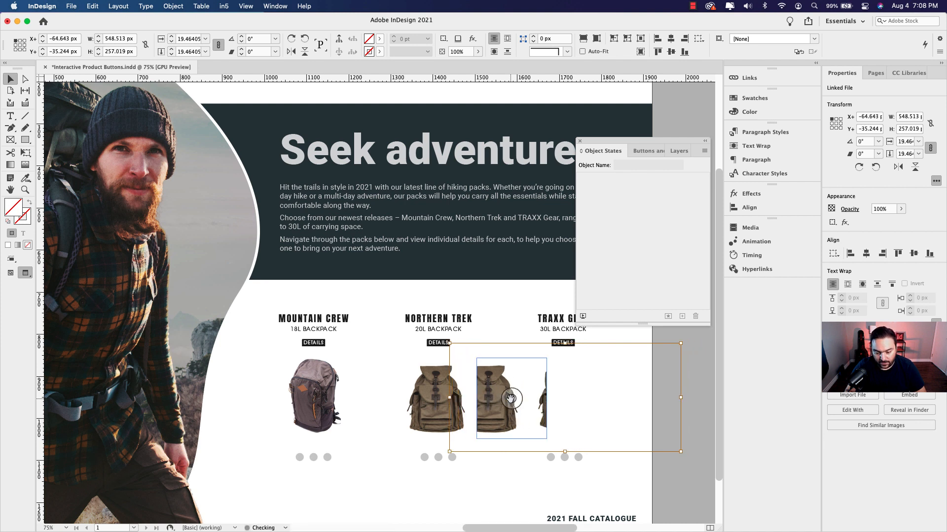
{"action": "key", "text": "shift+Left"}
{"action": "key", "text": "shift+Left"}
{"action": "key", "text": "shift+Left"}
{"action": "key", "text": "shift+Left"}
{"action": "key", "text": "shift+Left"}
{"action": "key", "text": "shift+Left"}
{"action": "key", "text": "shift+Left"}
{"action": "key", "text": "shift+Left"}
{"action": "key", "text": "shift+Left"}
{"action": "key", "text": "shift+Left"}
{"action": "key", "text": "shift+Left"}
{"action": "key", "text": "shift+Left"}
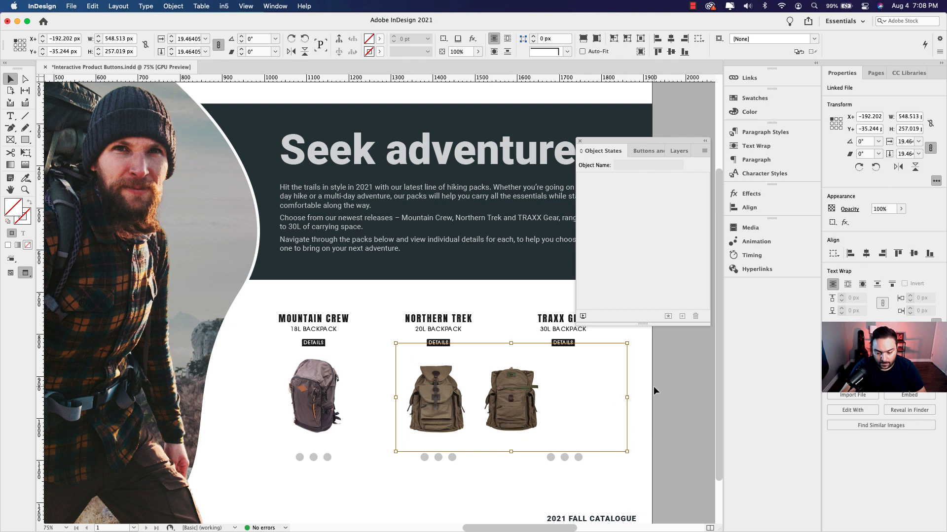
{"action": "left_click", "coordinate": [653, 386]}
- Duplicate the second-view frame to its right and shift the image inside the copy to show the third, strap-side backpack view
{"action": "left_click", "coordinate": [528, 392]}
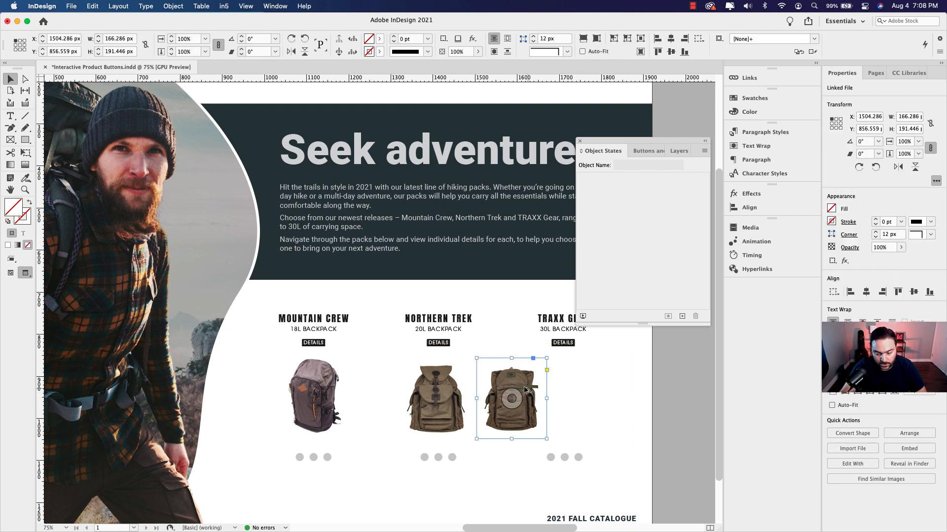
{"action": "left_click_drag", "start_coordinate": [526, 390], "coordinate": [588, 397]}
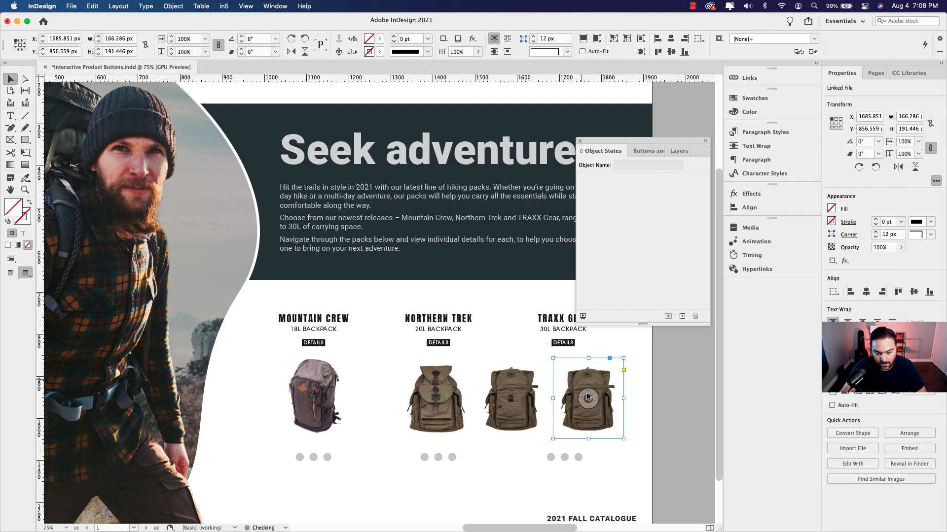
{"action": "left_click", "coordinate": [589, 398]}
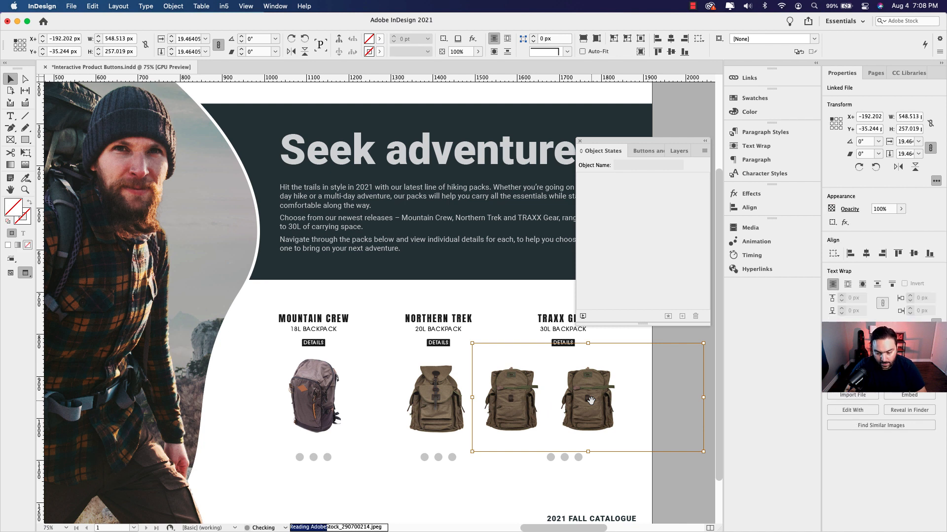
{"action": "key", "text": "shift+Left"}
{"action": "key", "text": "shift+Left"}
{"action": "key", "text": "shift+Left"}
{"action": "key", "text": "shift+Left"}
{"action": "key", "text": "shift+Left"}
{"action": "key", "text": "shift+Left"}
{"action": "key", "text": "shift+Left"}
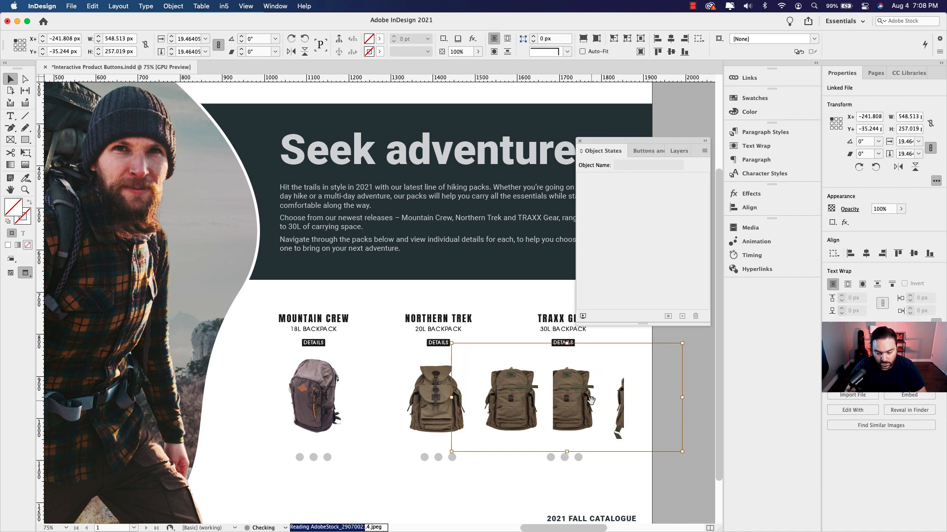
{"action": "key", "text": "shift+Left"}
{"action": "key", "text": "shift+Left"}
{"action": "key", "text": "shift+Left"}
{"action": "key", "text": "shift+Left"}
{"action": "key", "text": "shift+Left"}
{"action": "key", "text": "shift+Left"}
{"action": "key", "text": "shift+Left"}
{"action": "key", "text": "shift+Left"}
{"action": "key", "text": "shift+Left"}
{"action": "key", "text": "shift+Left"}
{"action": "key", "text": "shift+Left"}
{"action": "key", "text": "shift+Left"}
{"action": "key", "text": "shift+Left"}
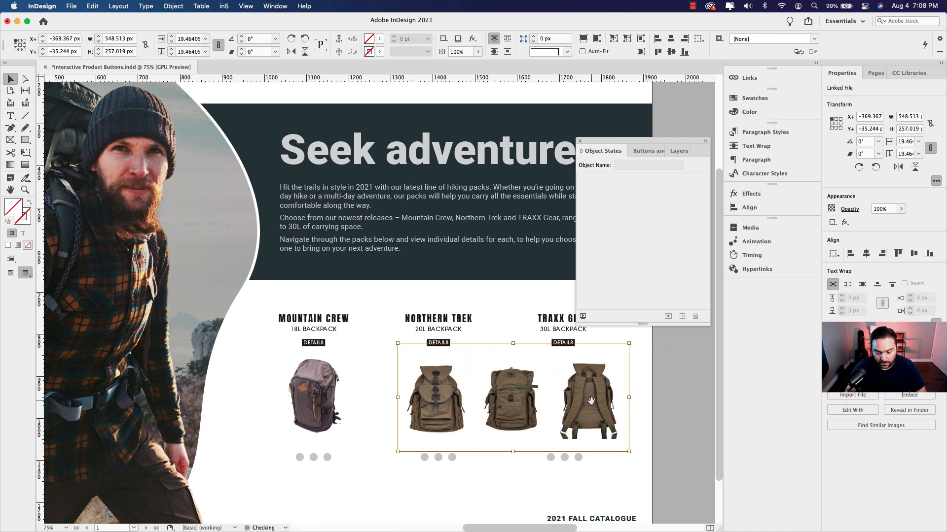
{"action": "key", "text": "shift+Left"}
{"action": "key", "text": "shift+Left"}
{"action": "key", "text": "shift+Left"}
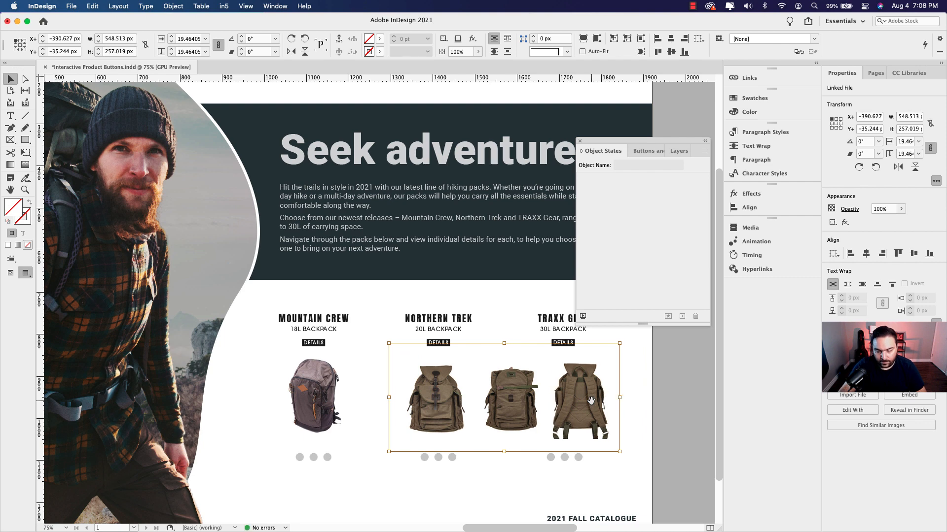
{"action": "left_click", "coordinate": [643, 383]}
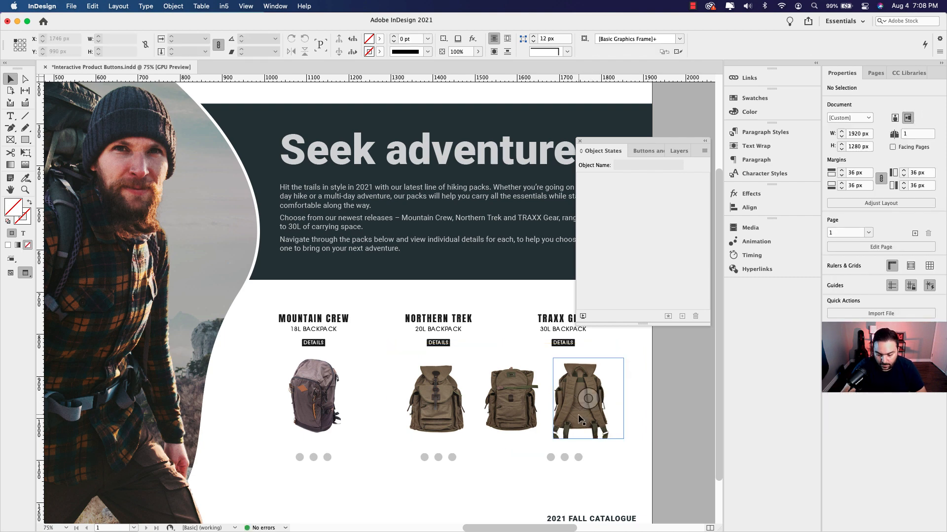
{"action": "left_click", "coordinate": [584, 402]}
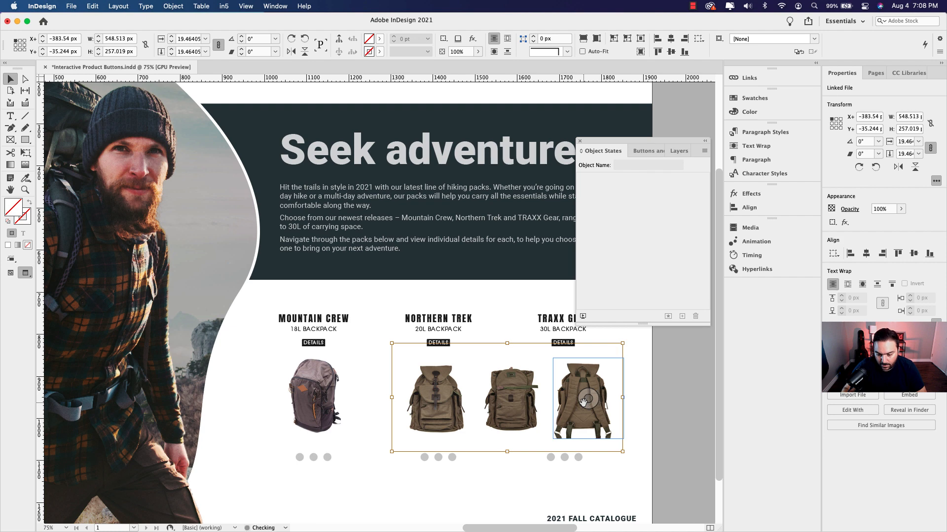
{"action": "key", "text": "shift+Right"}
{"action": "key", "text": "shift+Right"}
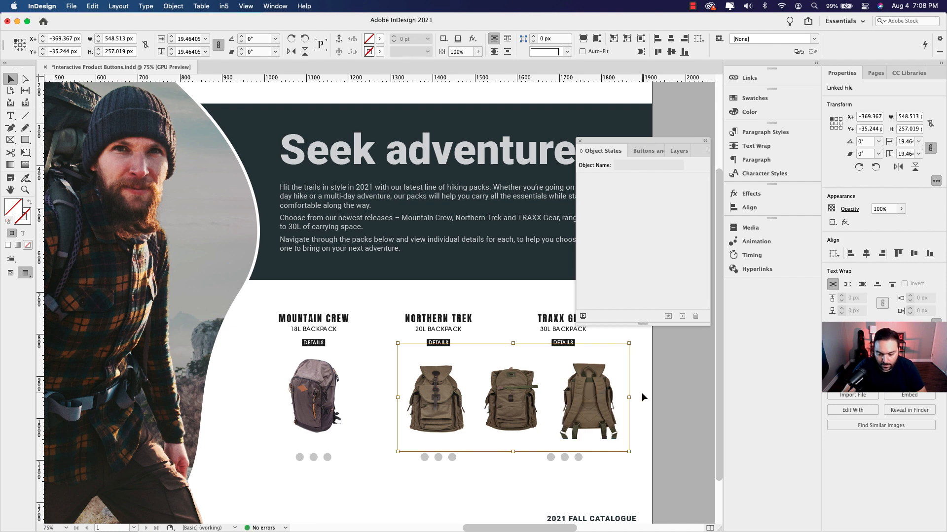
- Extend the third backpack frame downward to about 207 px high so the whole strap-side view fits
{"action": "left_click", "coordinate": [642, 397]}
{"action": "left_click", "coordinate": [599, 421]}
{"action": "left_click_drag", "start_coordinate": [588, 439], "coordinate": [588, 447]}
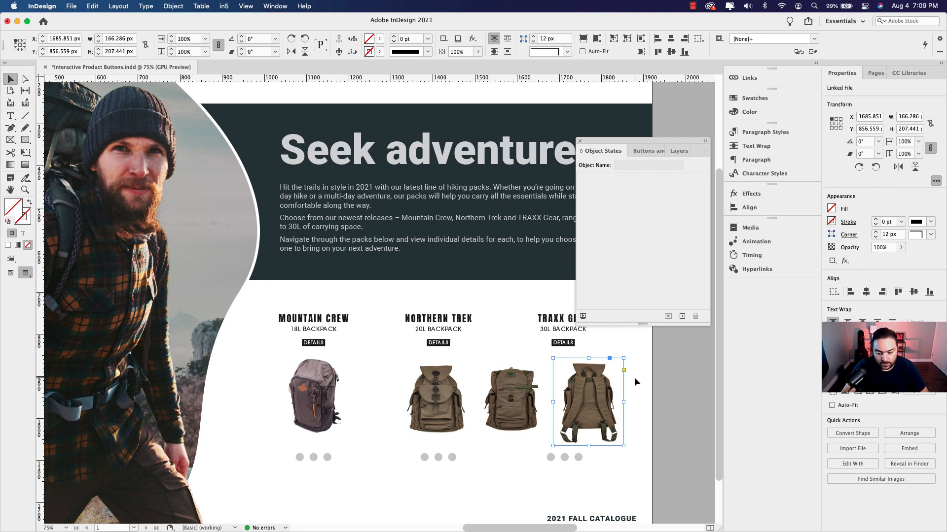
{"action": "left_click_drag", "start_coordinate": [633, 377], "coordinate": [424, 405]}
{"action": "left_click", "coordinate": [383, 365]}
- Rename the first olive backpack frame's layer object as Backpack_1
{"action": "left_click", "coordinate": [431, 385]}
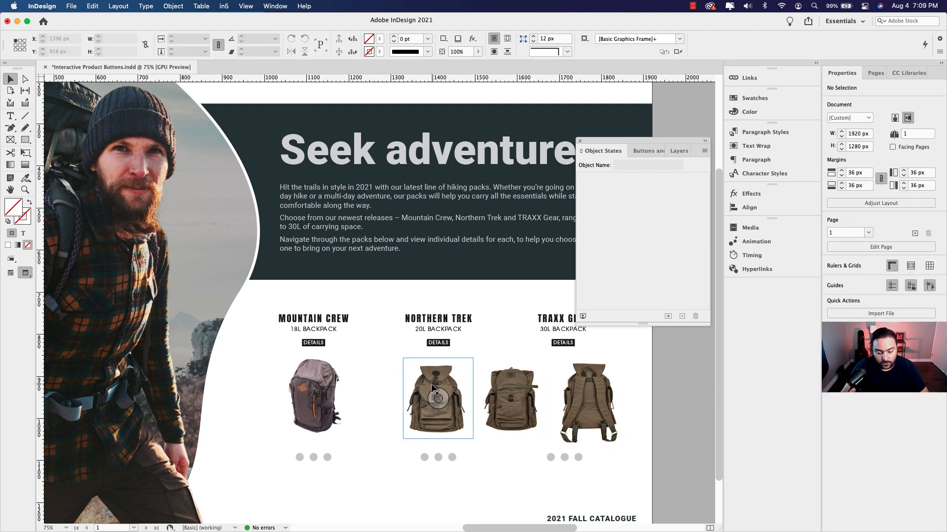
{"action": "left_click", "coordinate": [676, 152]}
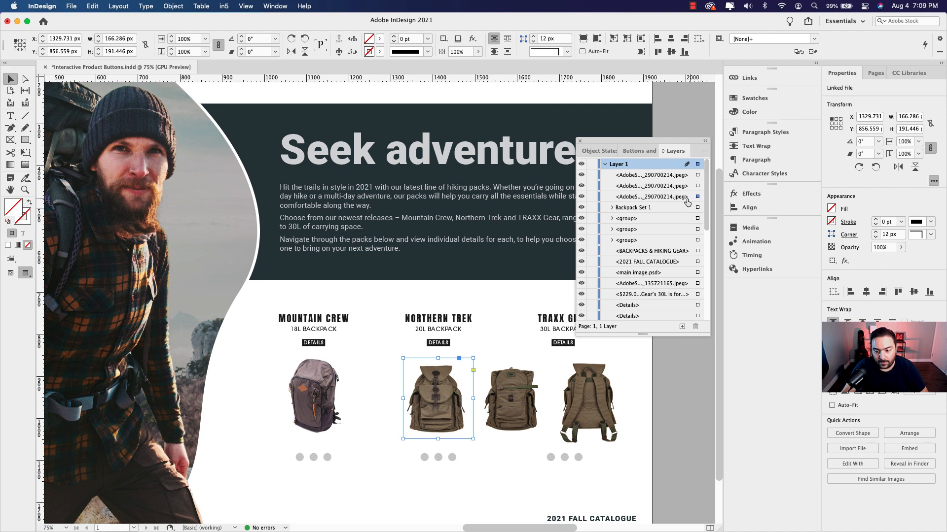
{"action": "left_click", "coordinate": [651, 198]}
{"action": "left_click", "coordinate": [642, 199]}
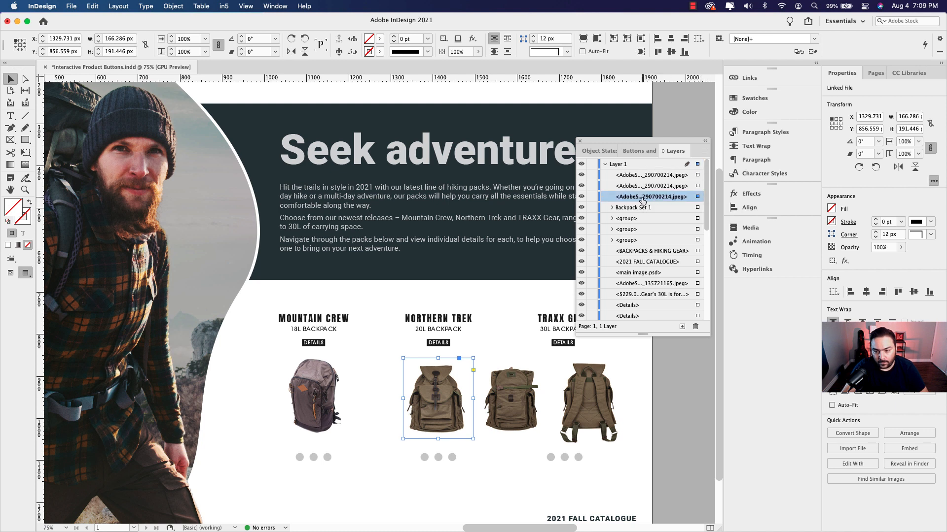
{"action": "type", "text": "Backpack_1"}
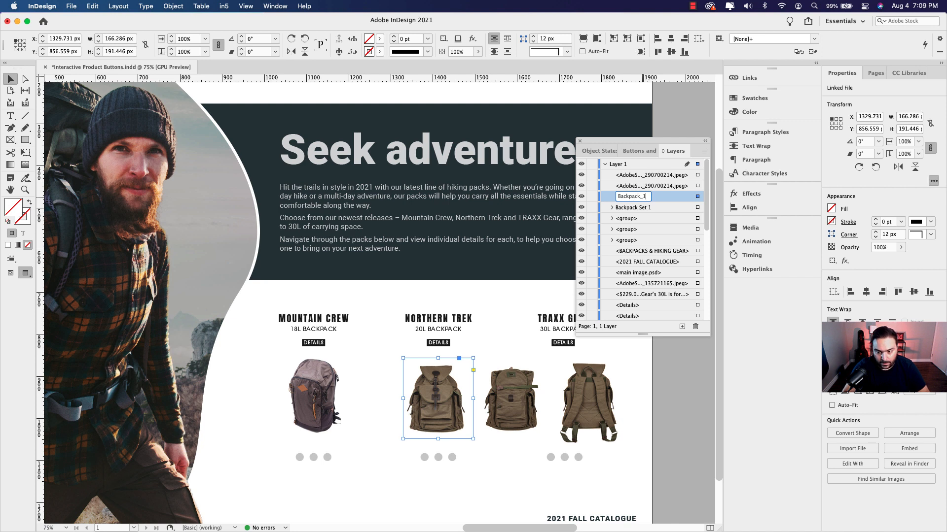
{"action": "key", "text": "Return"}
- Rename the second olive backpack frame's layer object as Backpack_2
{"action": "left_click", "coordinate": [651, 188]}
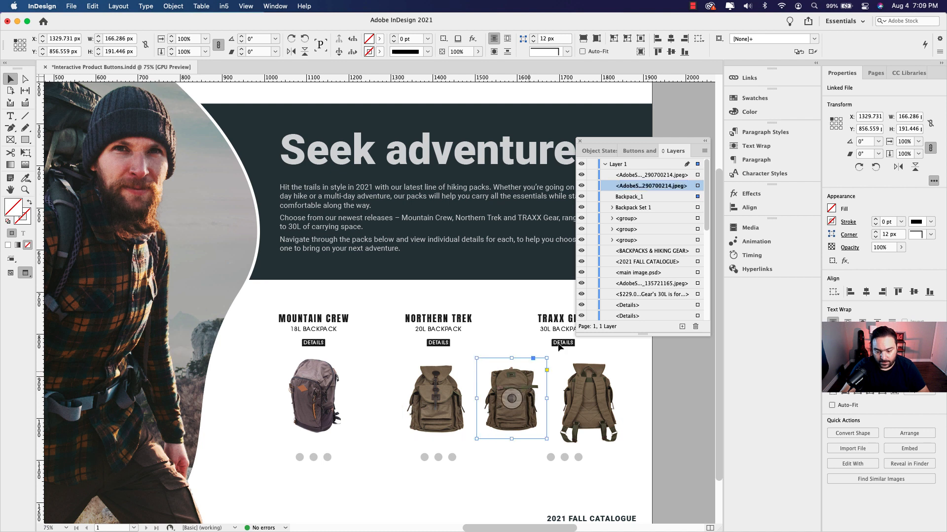
{"action": "left_click", "coordinate": [644, 188]}
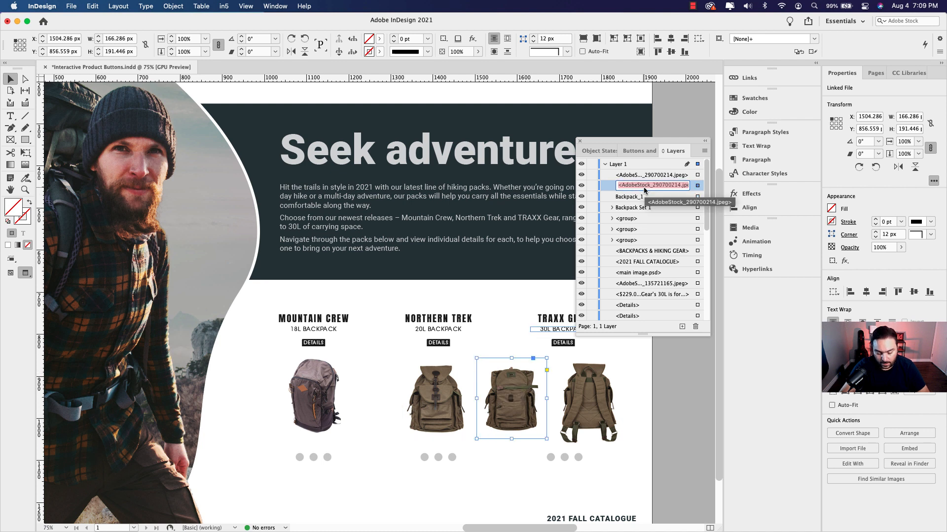
{"action": "type", "text": "Backpack_2"}
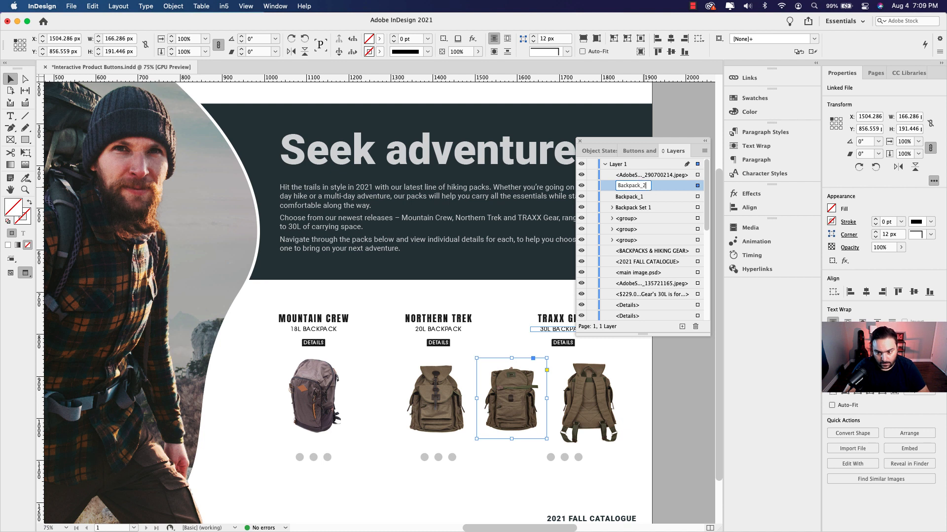
{"action": "key", "text": "Return"}
- Reorder the olive backpack layer objects so Backpack_1 is on top, followed by Backpack_2 and the unnamed third view
{"action": "left_click", "coordinate": [644, 177]}
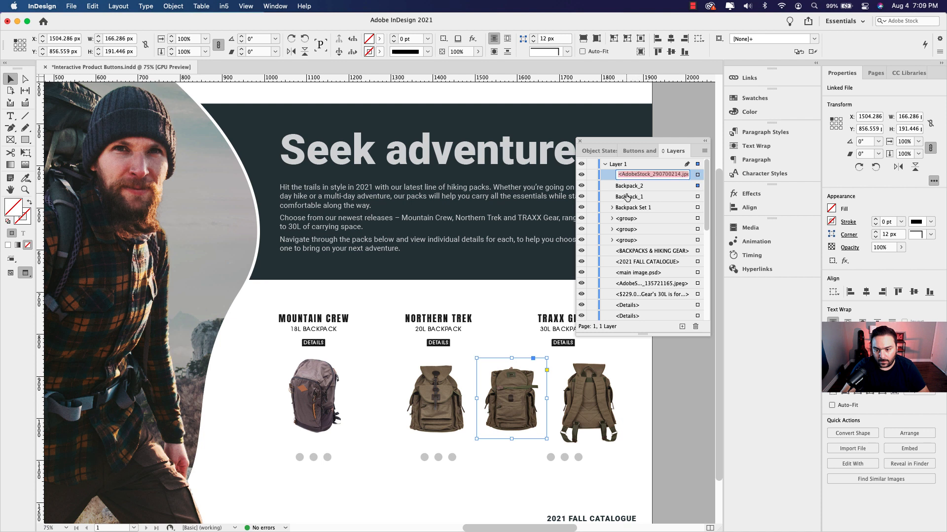
{"action": "left_click", "coordinate": [625, 190]}
{"action": "left_click_drag", "start_coordinate": [625, 188], "coordinate": [636, 204]}
{"action": "left_click", "coordinate": [634, 175]}
- Rename the third olive backpack frame's layer object as Backpack_3
{"action": "double_click", "coordinate": [645, 197]}
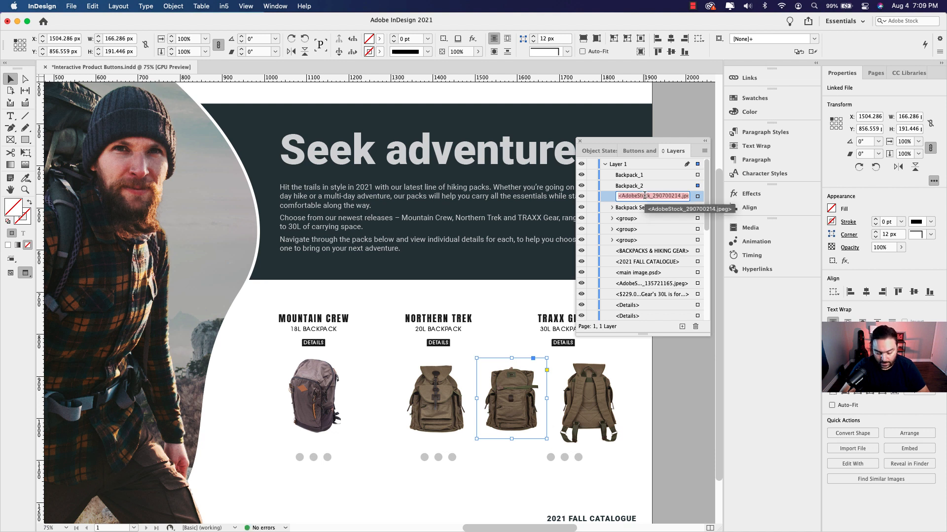
{"action": "type", "text": "Backpack_3"}
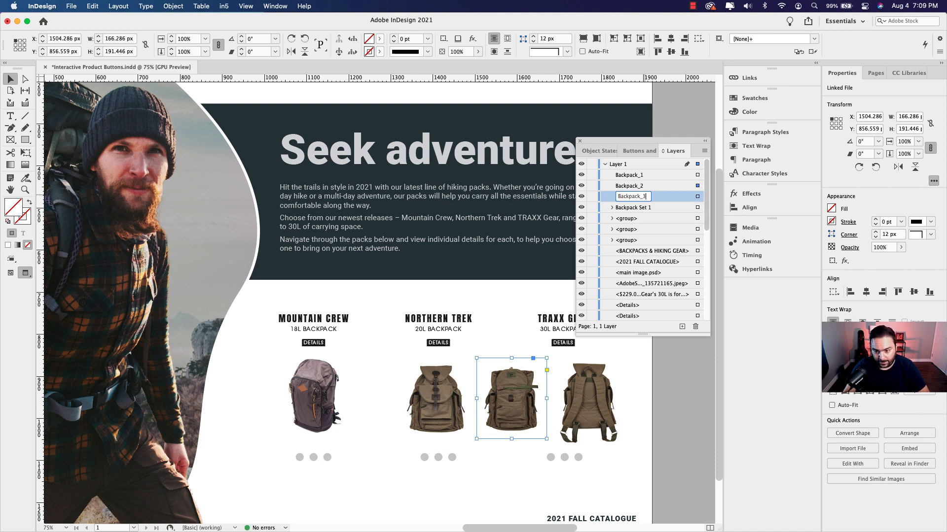
{"action": "key", "text": "Return"}
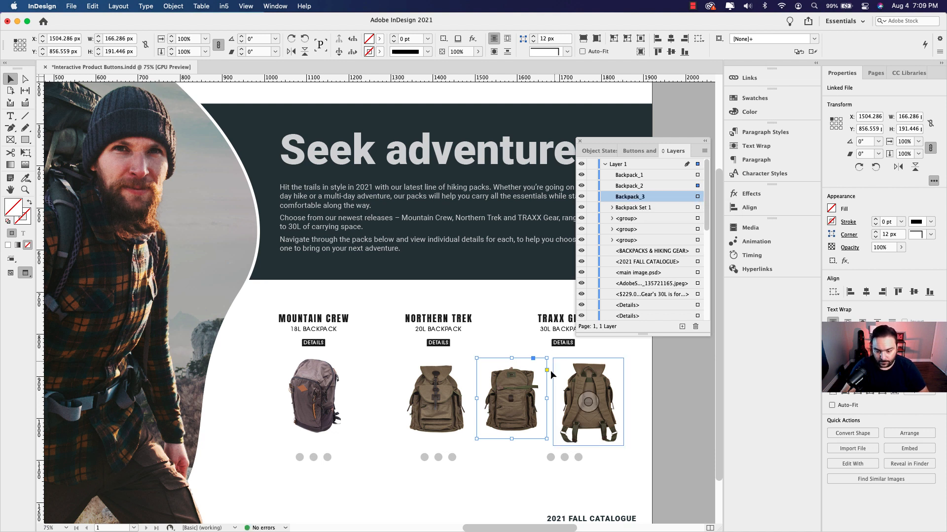
- Select all three olive backpack frames and stack them by aligning their vertical and horizontal centres
{"action": "left_click", "coordinate": [566, 385]}
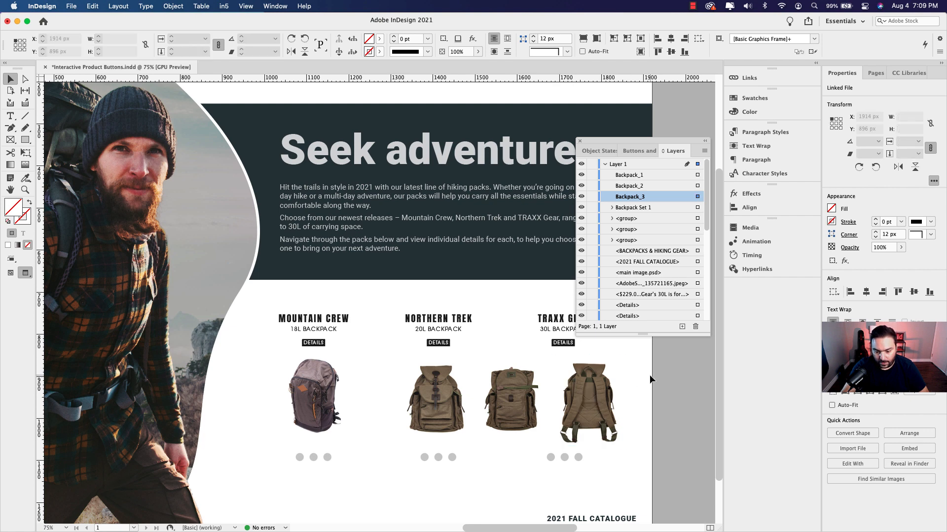
{"action": "left_click_drag", "start_coordinate": [649, 375], "coordinate": [467, 403]}
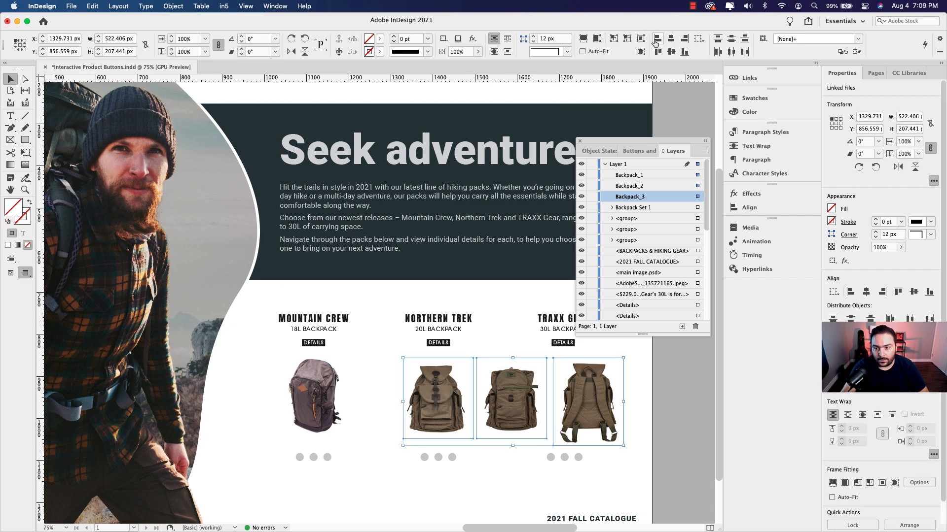
{"action": "left_click", "coordinate": [671, 53]}
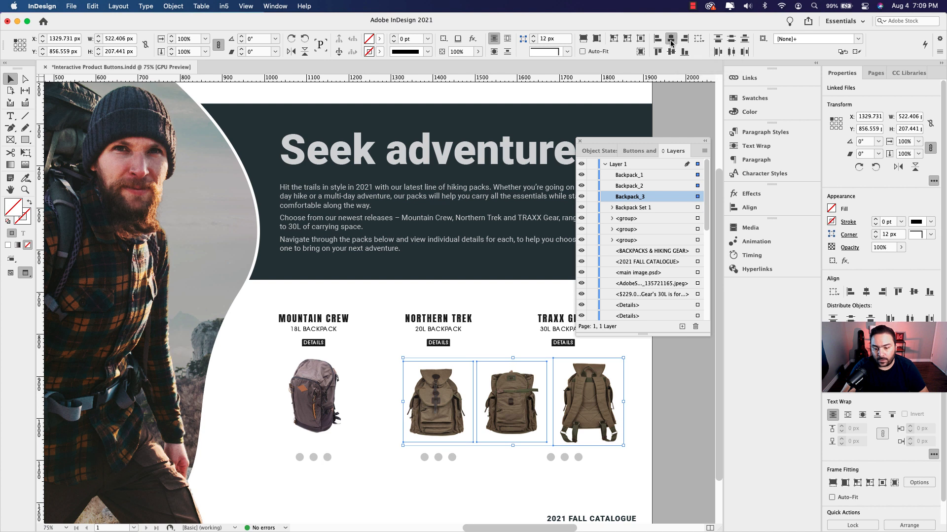
{"action": "left_click", "coordinate": [671, 38]}
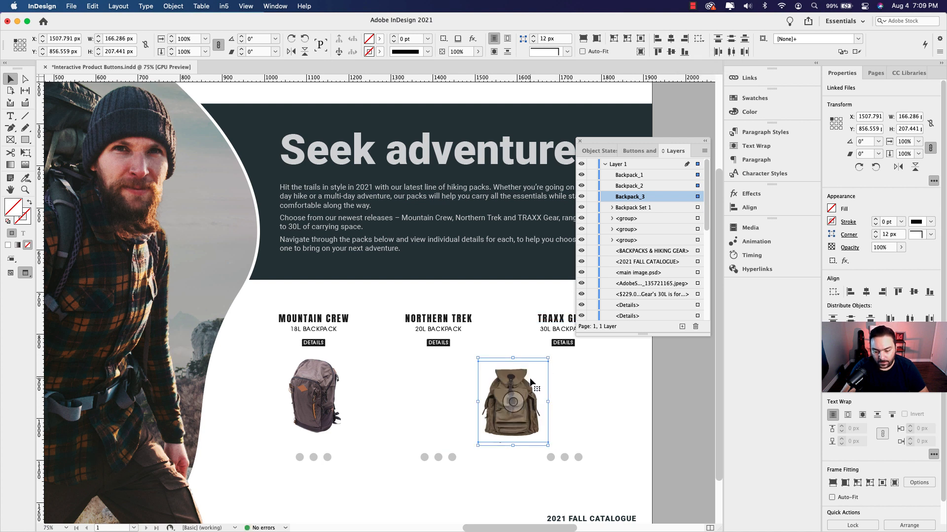
- Move the stacked olive backpack frames centrally below the Northern Trek details label, at about X 1330 px and Y 848 px
{"action": "left_click_drag", "start_coordinate": [533, 382], "coordinate": [457, 381]}
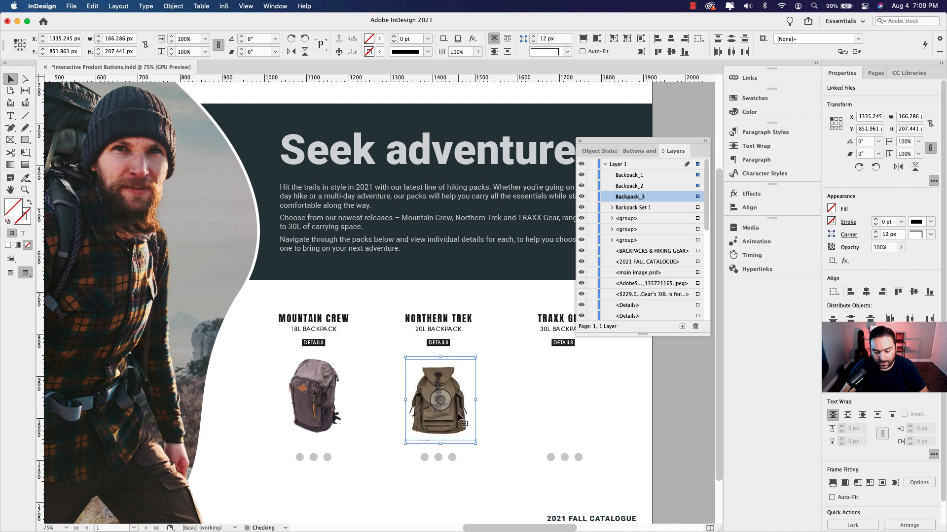
{"action": "left_click_drag", "start_coordinate": [460, 417], "coordinate": [458, 415]}
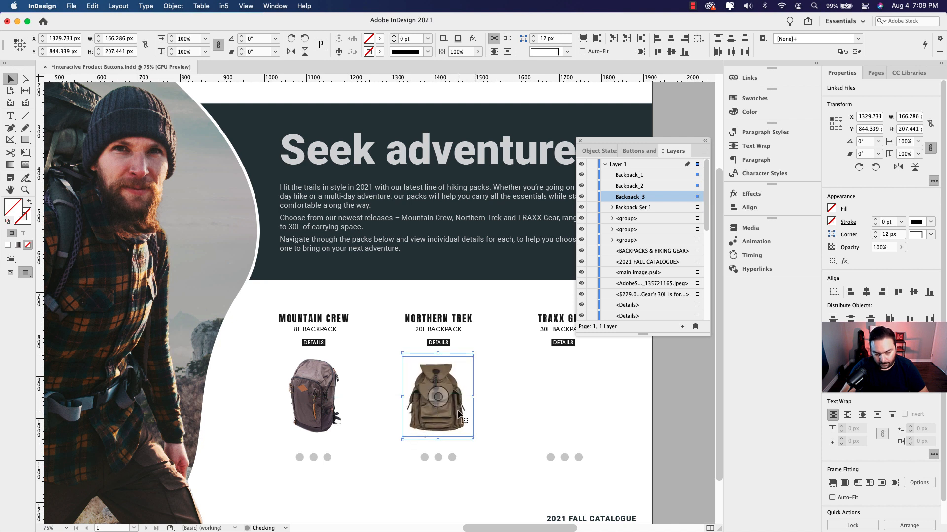
{"action": "key", "text": "Down"}
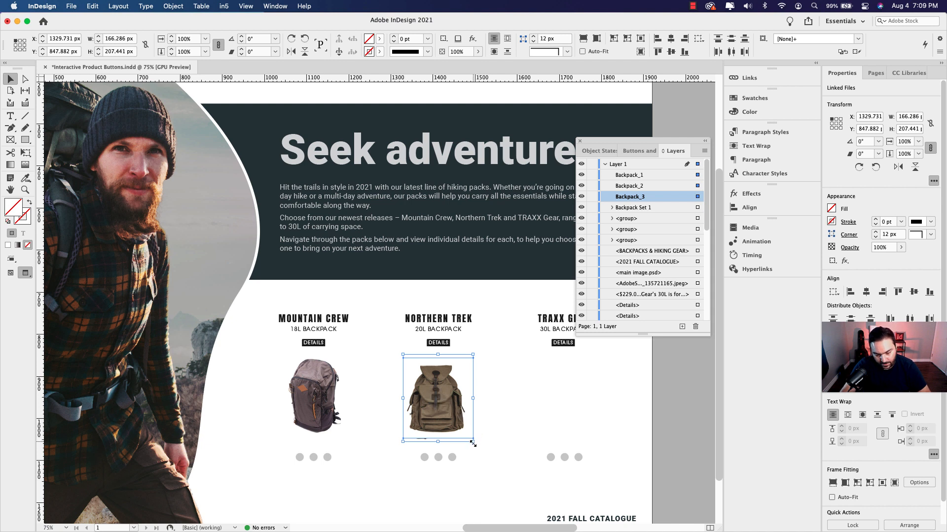
- Enlarge the stacked olive backpack frames to about 173 × 216 px and nudge them horizontally to about X 1328 px
{"action": "left_click_drag", "start_coordinate": [473, 443], "coordinate": [475, 446]}
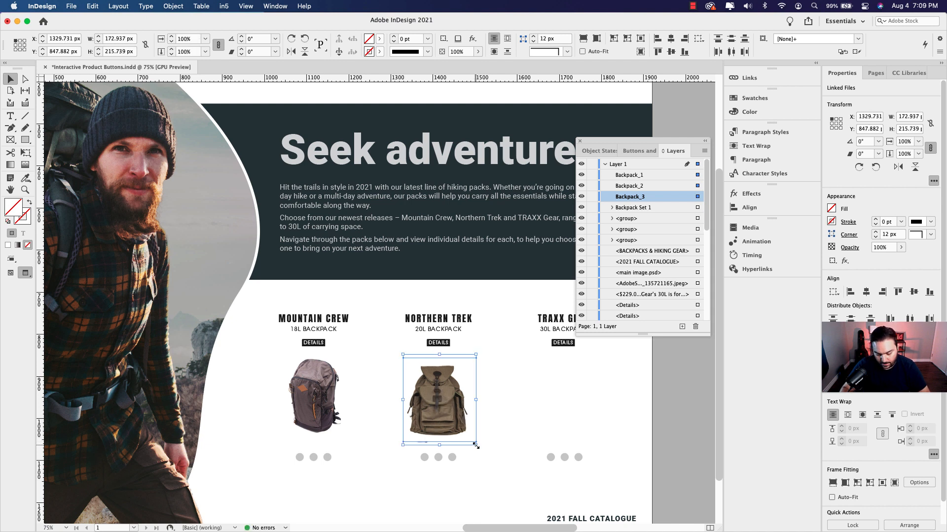
{"action": "key", "text": "Left"}
{"action": "key", "text": "Left"}
{"action": "key", "text": "Left"}
{"action": "key", "text": "Left"}
{"action": "key", "text": "Left"}
{"action": "key", "text": "Left"}
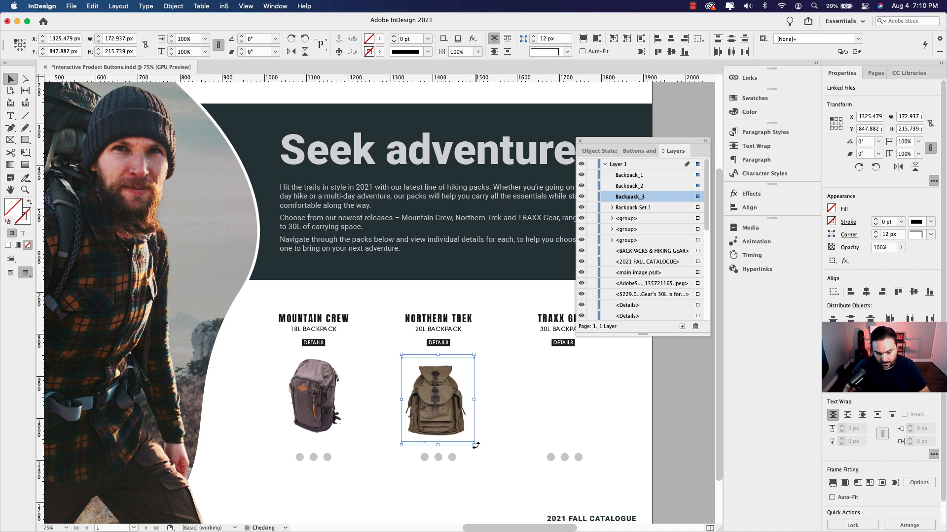
{"action": "key", "text": "Right"}
{"action": "key", "text": "Right"}
{"action": "key", "text": "Right"}
{"action": "key", "text": "Right"}
- Raise the stacked olive backpack frames and enlarge them to about 182 × 227 px, at about X 1323 px and Y 831 px
{"action": "key", "text": "Up"}
{"action": "key", "text": "Up"}
{"action": "key", "text": "Up"}
{"action": "key", "text": "Up"}
{"action": "key", "text": "Up"}
{"action": "key", "text": "Up"}
{"action": "key", "text": "Up"}
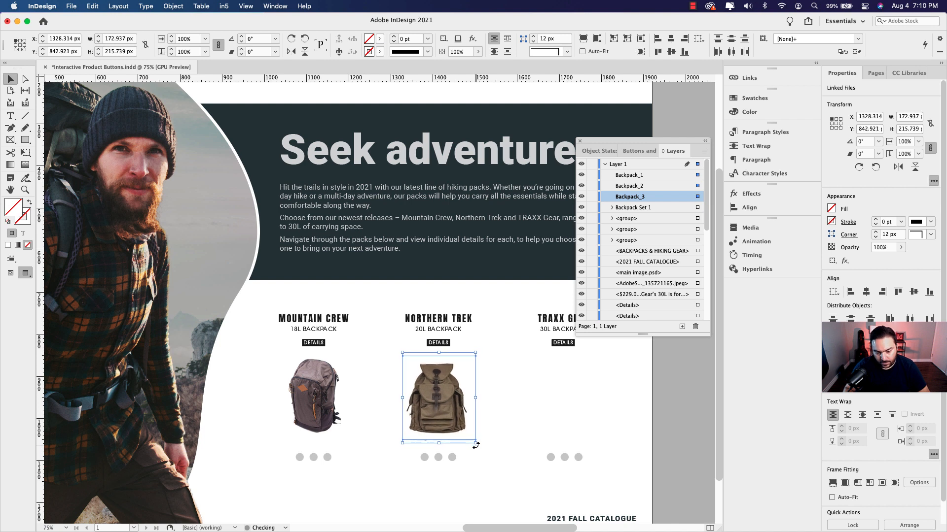
{"action": "key", "text": "Up"}
{"action": "key", "text": "Up"}
{"action": "key", "text": "Up"}
{"action": "key", "text": "Up"}
{"action": "key", "text": "Up"}
{"action": "key", "text": "Up"}
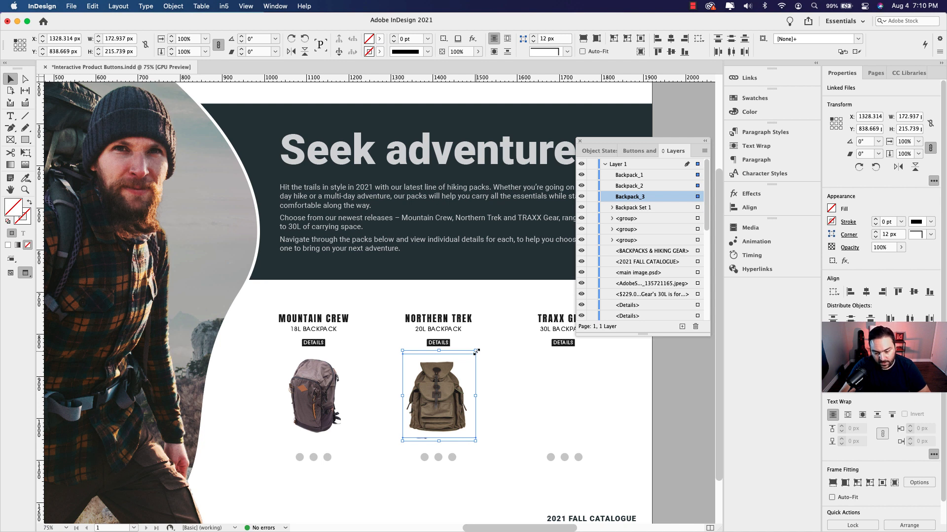
{"action": "left_click_drag", "start_coordinate": [476, 352], "coordinate": [478, 348]}
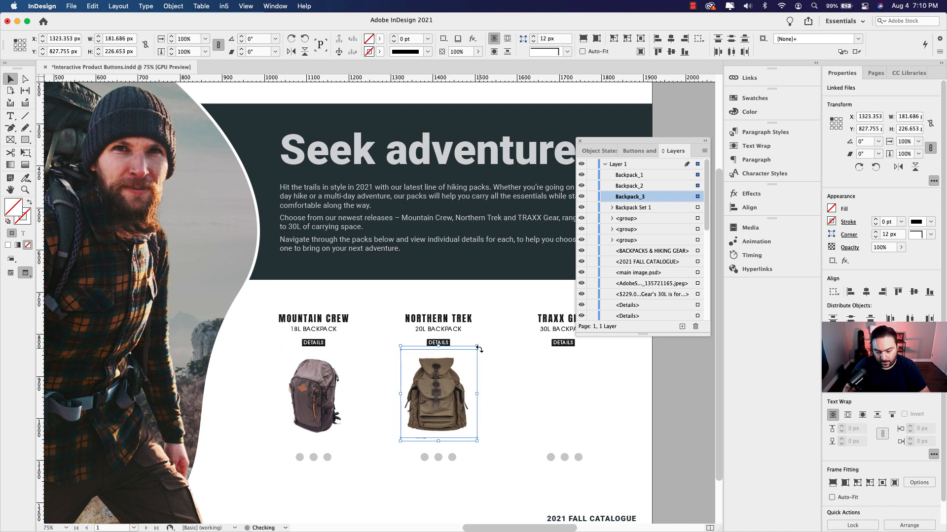
{"action": "key", "text": "Down"}
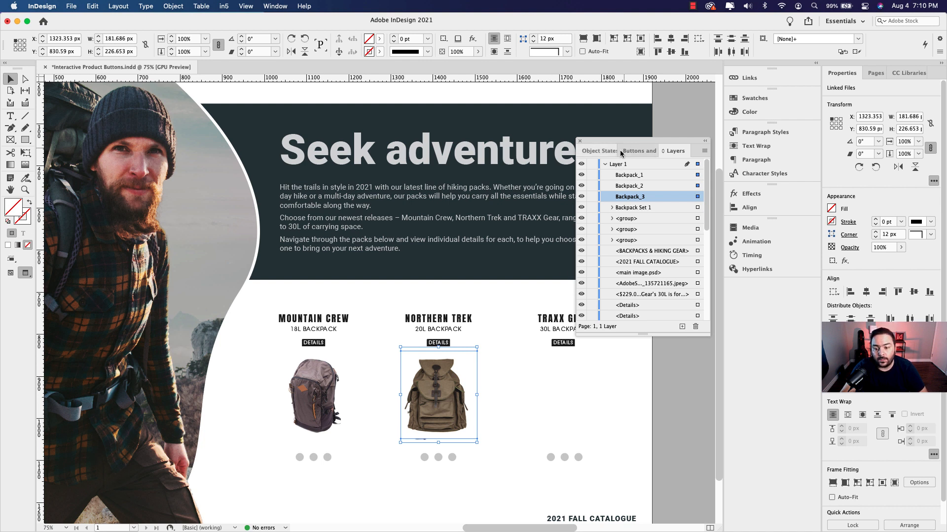
- Convert the stacked olive backpack frames into a multi-state object named Backpack Set 2, and deselect it
{"action": "left_click", "coordinate": [604, 152]}
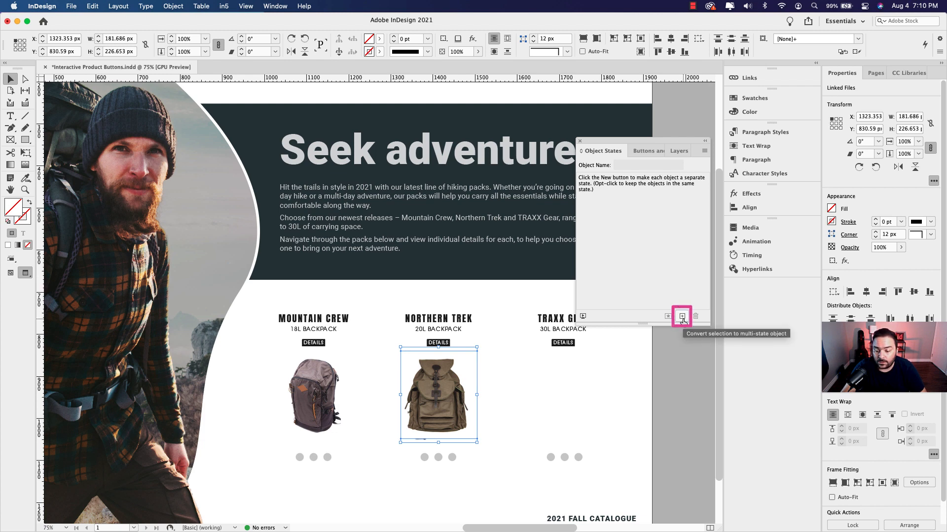
{"action": "key", "text": "Tab"}
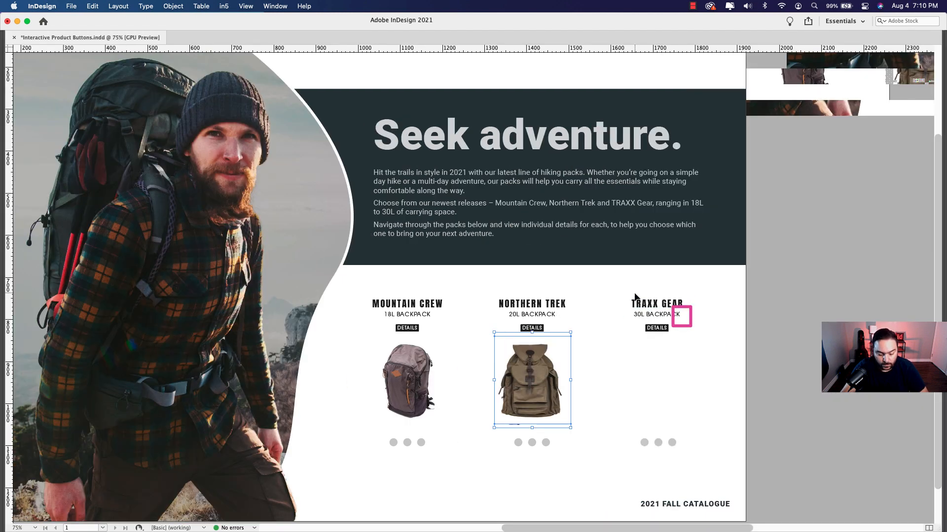
{"action": "key", "text": "Tab"}
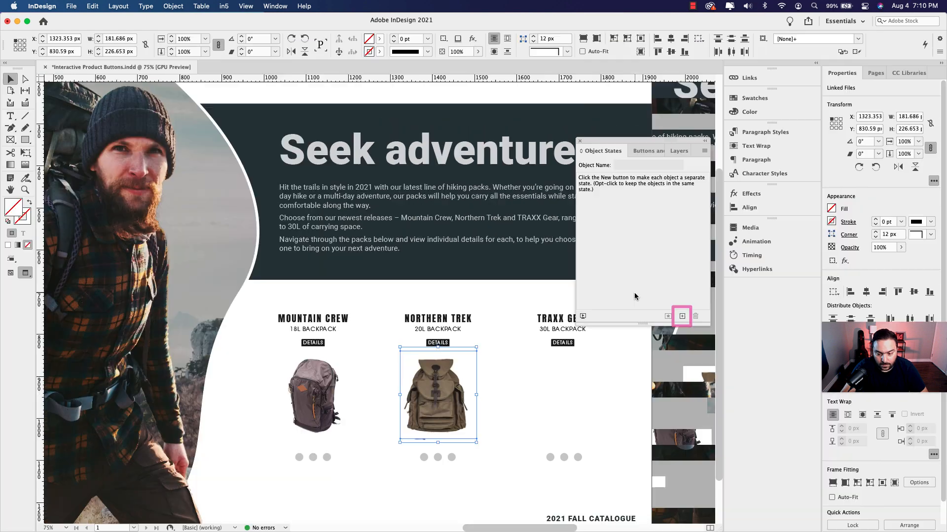
{"action": "left_click", "coordinate": [682, 317]}
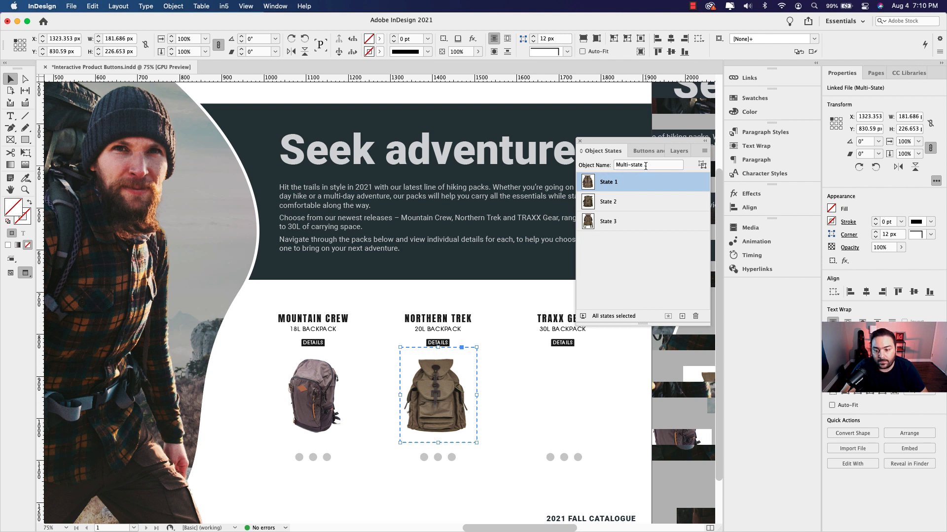
{"action": "left_click_drag", "start_coordinate": [654, 165], "coordinate": [611, 168]}
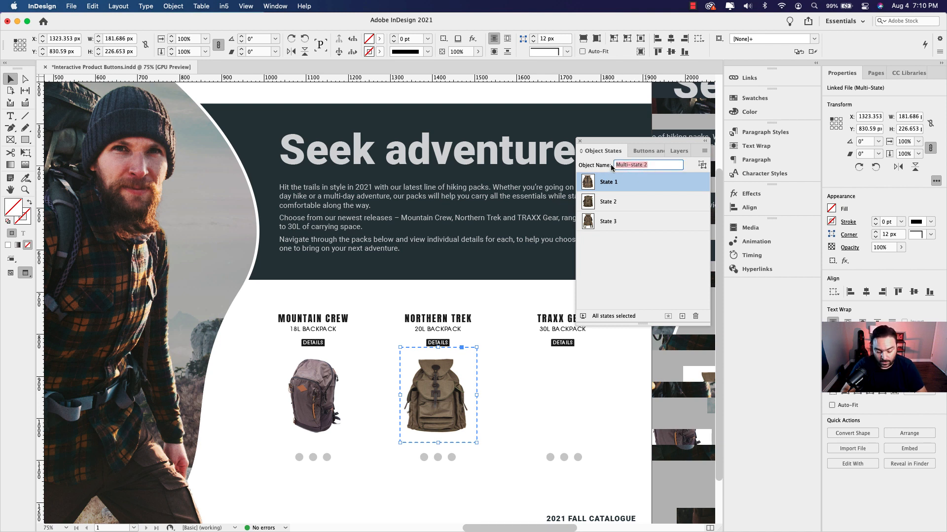
{"action": "type", "text": "Backpack Set"}
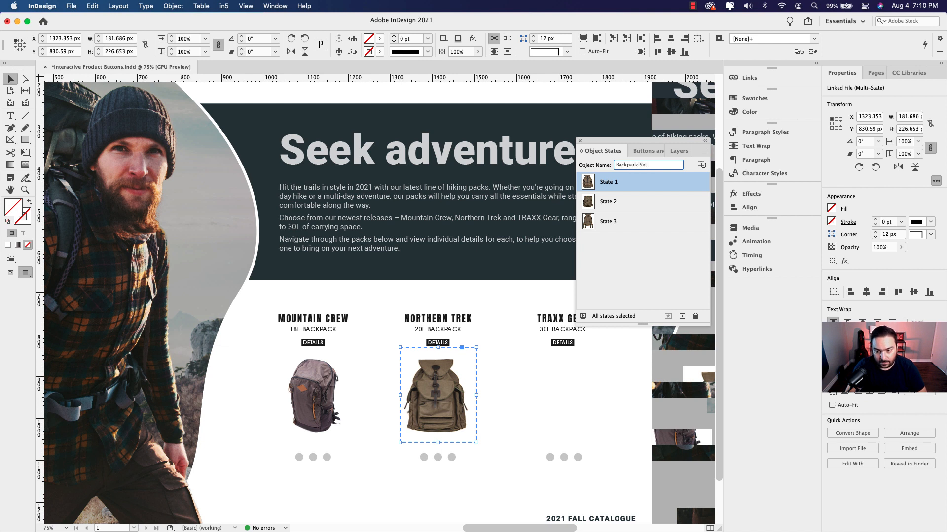
{"action": "type", "text": " 2"}
{"action": "key", "text": "Return"}
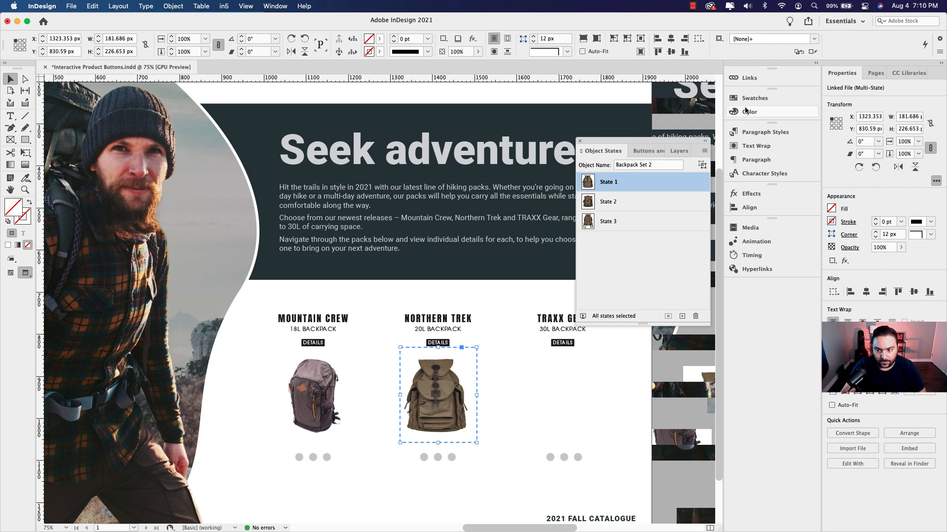
{"action": "left_click", "coordinate": [678, 151]}
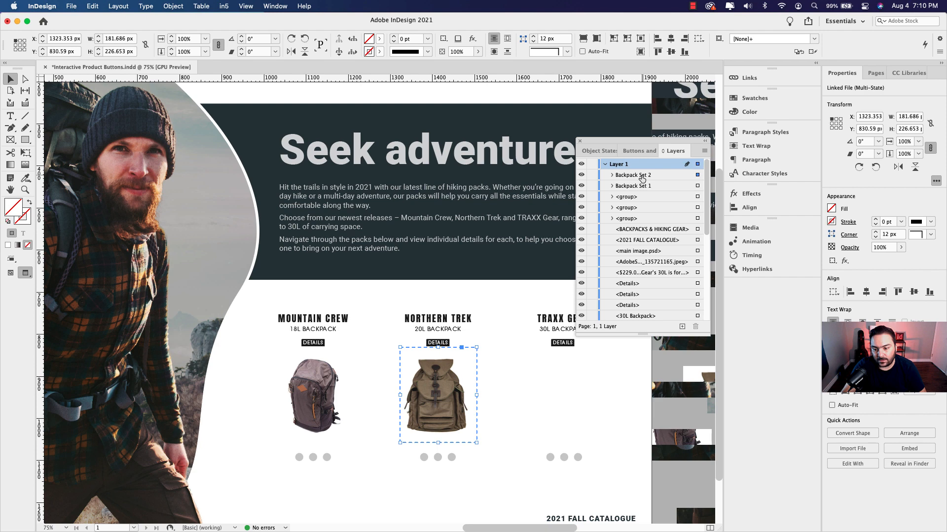
{"action": "left_click", "coordinate": [516, 370]}
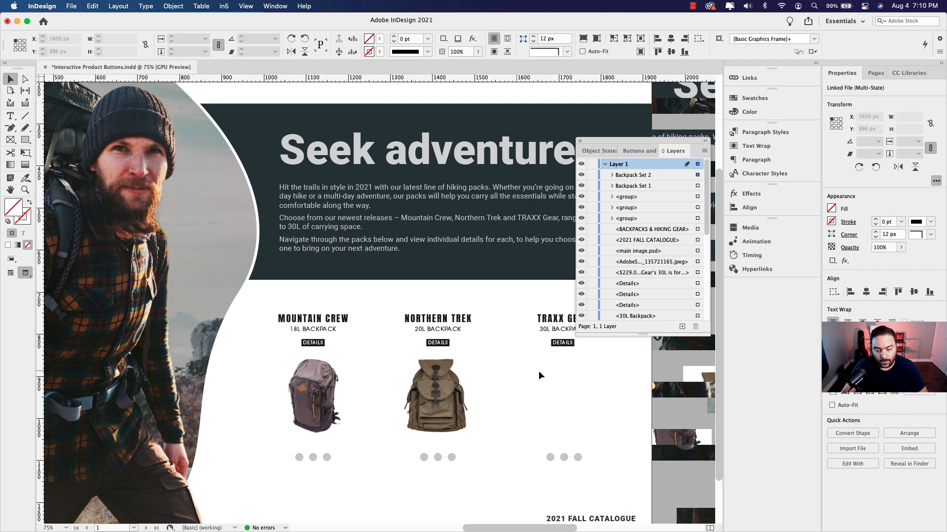
- Make the first circle below the Mountain Crew backpack a button named Backpack Button 1A that goes to State 1 of Backpack Set 1
{"action": "left_click_drag", "start_coordinate": [562, 370], "coordinate": [467, 368]}
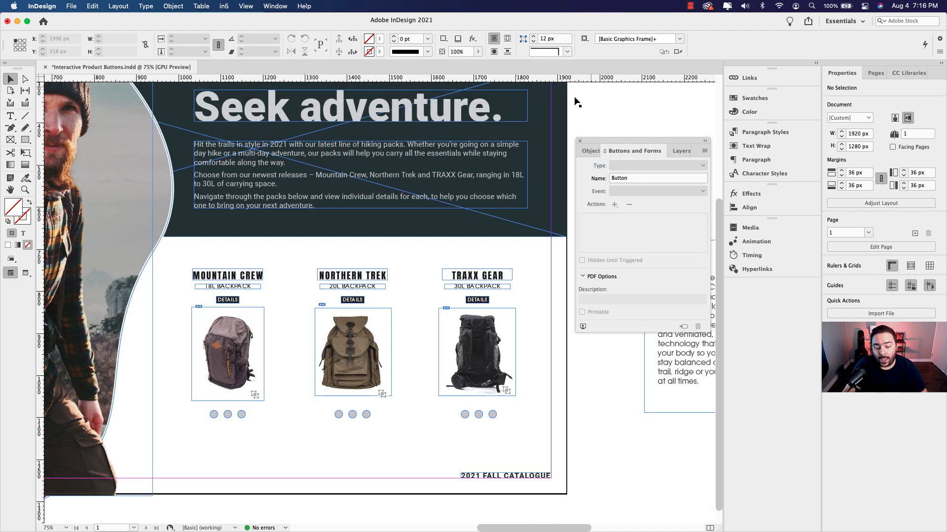
{"action": "key", "text": "super+equal"}
{"action": "key", "text": "super+equal"}
{"action": "key", "text": "super+equal"}
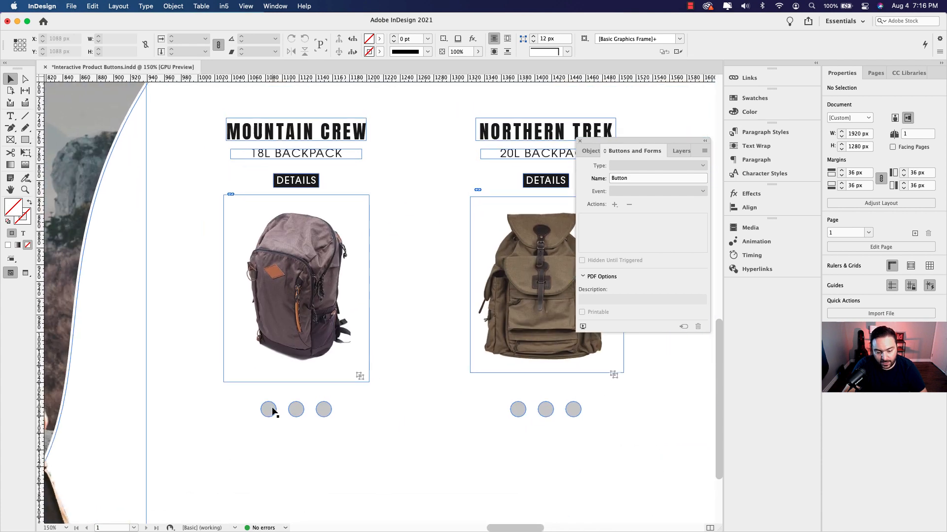
{"action": "left_click", "coordinate": [296, 410]}
{"action": "left_click", "coordinate": [323, 410]}
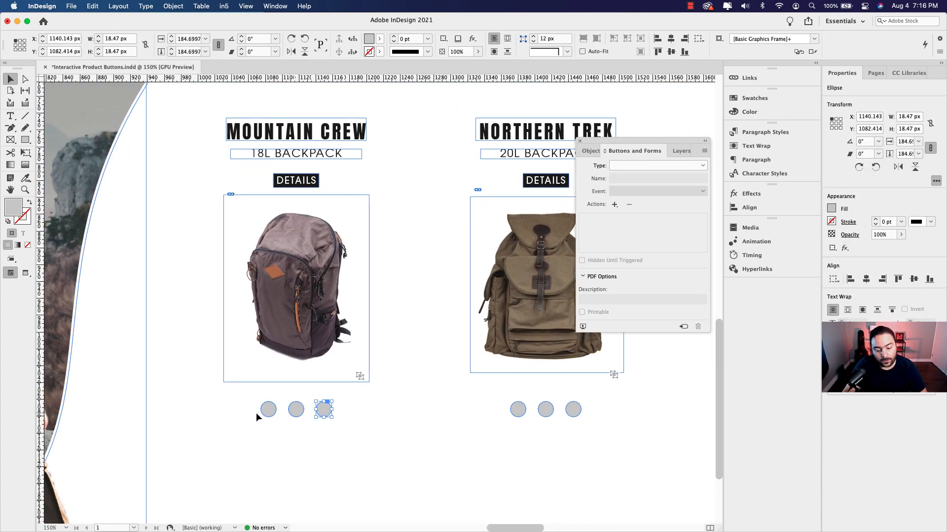
{"action": "left_click", "coordinate": [268, 410]}
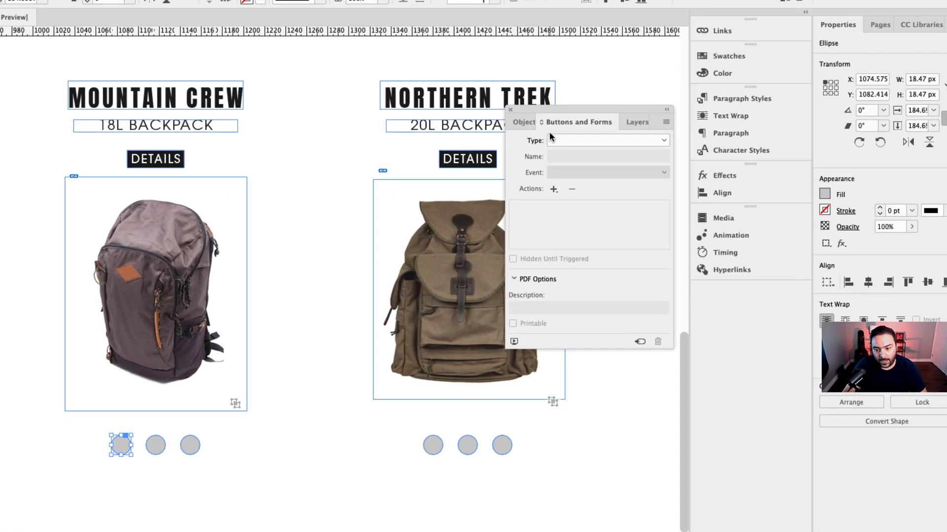
{"action": "left_click", "coordinate": [601, 140]}
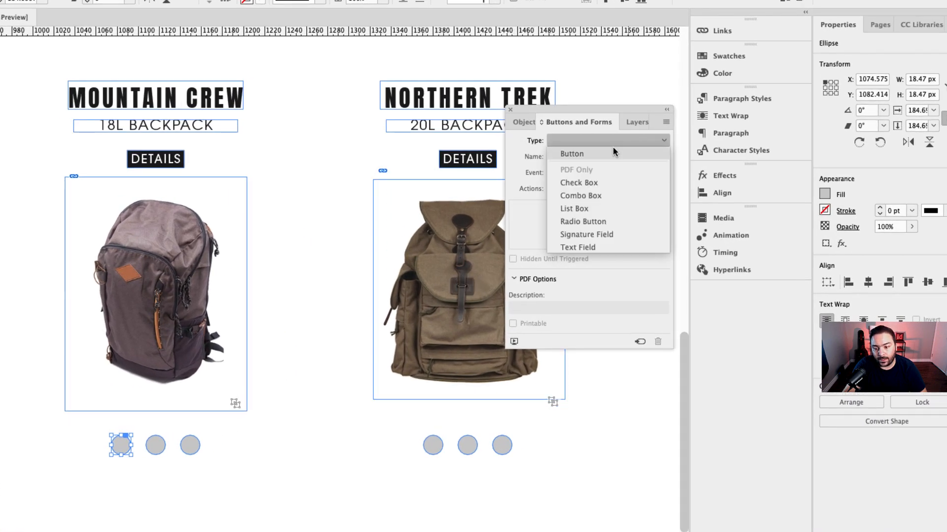
{"action": "left_click", "coordinate": [602, 156]}
{"action": "left_click_drag", "start_coordinate": [576, 156], "coordinate": [544, 157]}
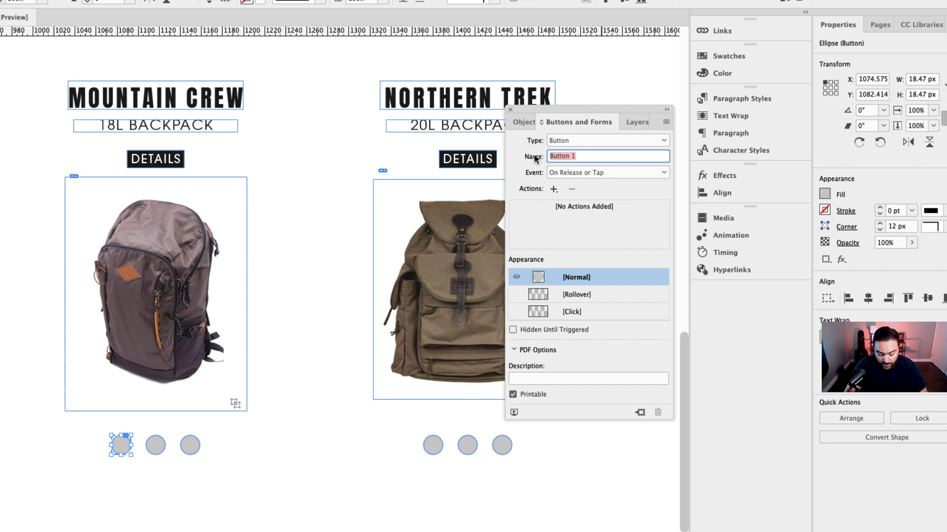
{"action": "type", "text": "Backp"}
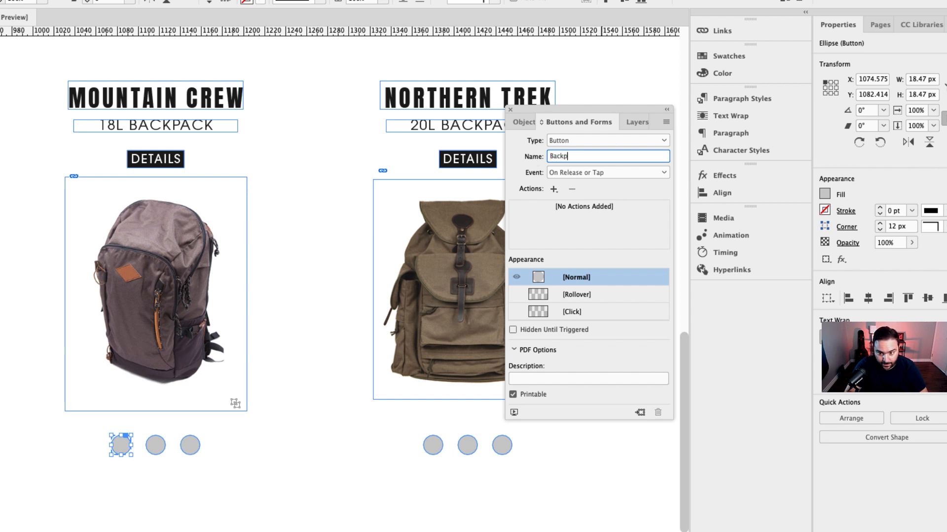
{"action": "type", "text": "ack Button 1A"}
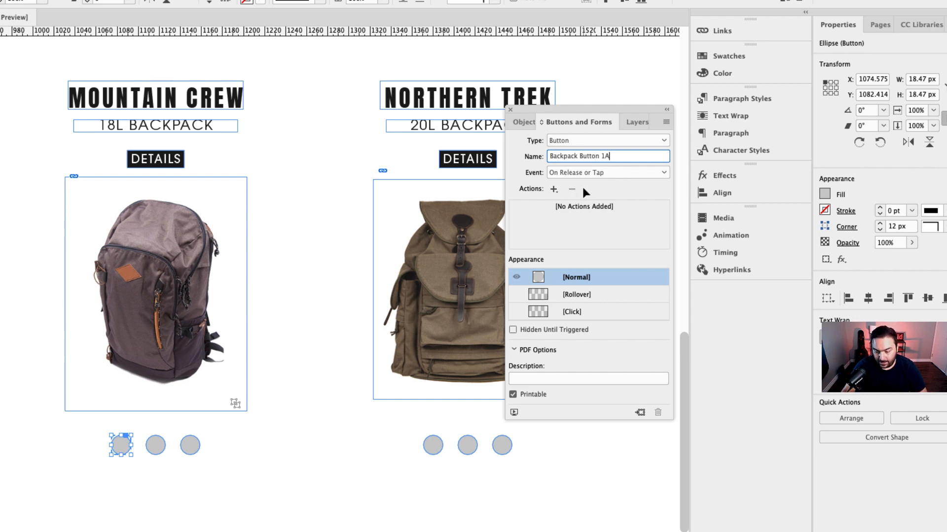
{"action": "left_click", "coordinate": [554, 189]}
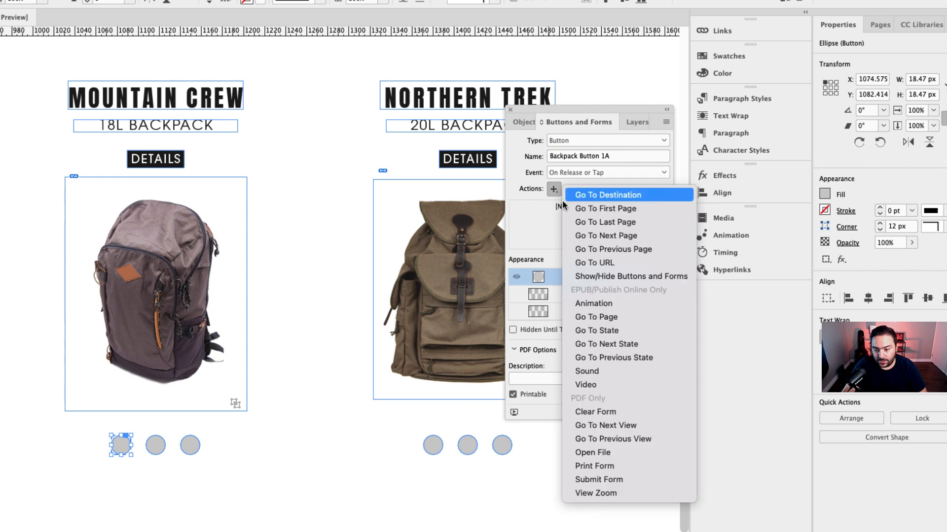
{"action": "left_click", "coordinate": [619, 330]}
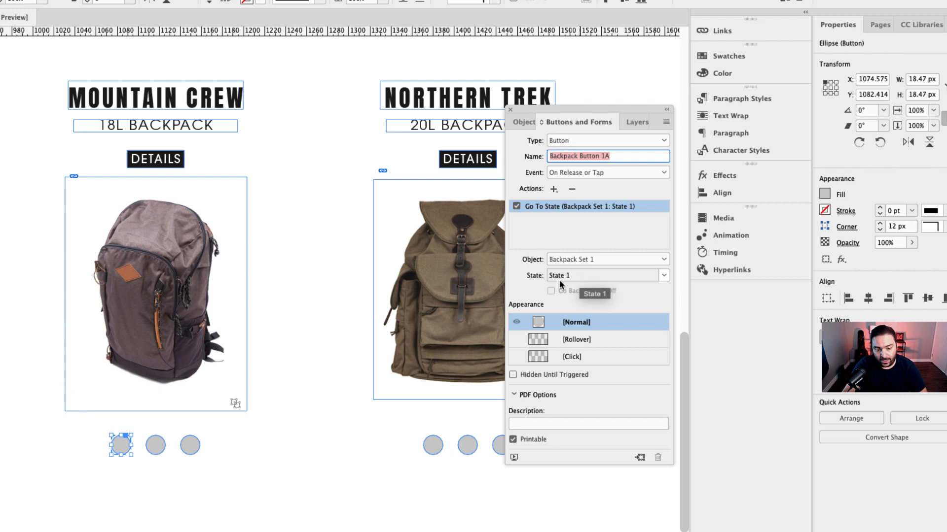
- Add a rollover appearance to Backpack Button 1A and fill its circle with PANTONE P 179-11 U at 100% tint
{"action": "left_click", "coordinate": [575, 344]}
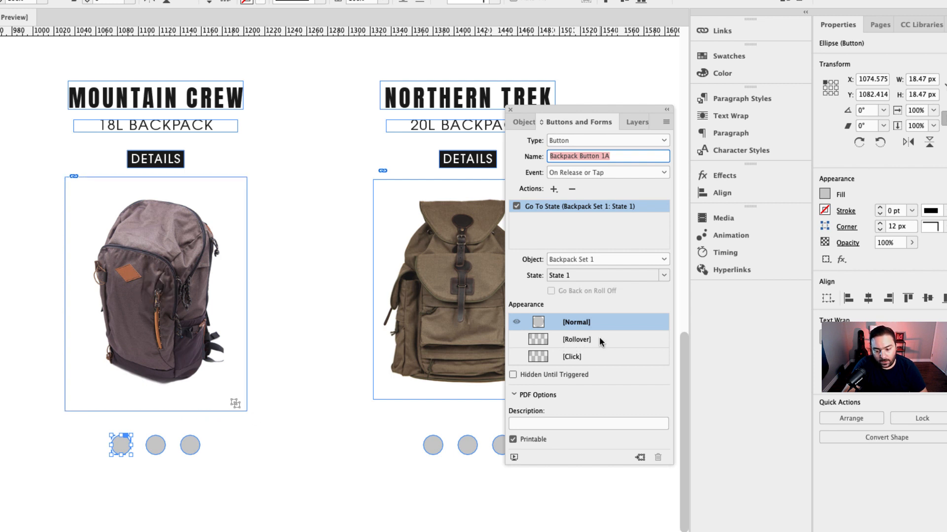
{"action": "double_click", "coordinate": [122, 447]}
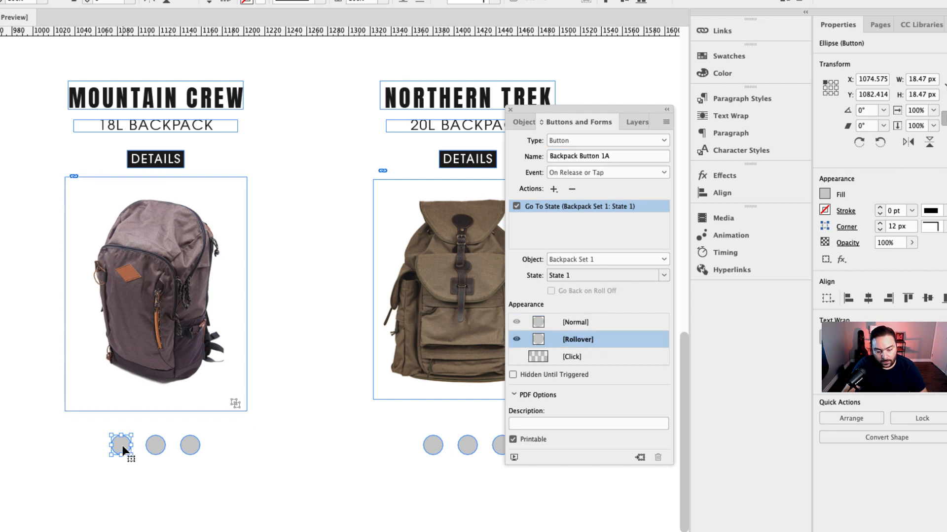
{"action": "left_click", "coordinate": [729, 55]}
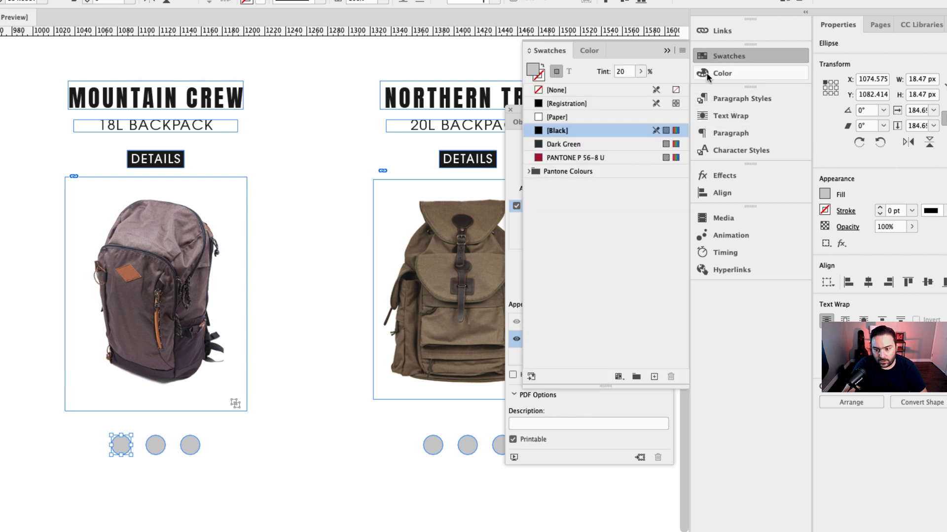
{"action": "left_click", "coordinate": [530, 172]}
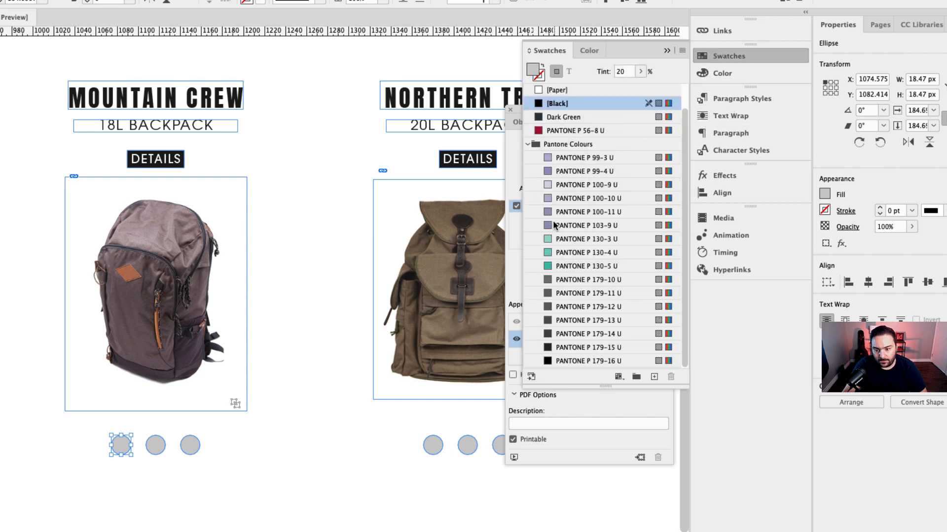
{"action": "scroll", "coordinate": [572, 291], "scroll_direction": "up", "scroll_amount": 2}
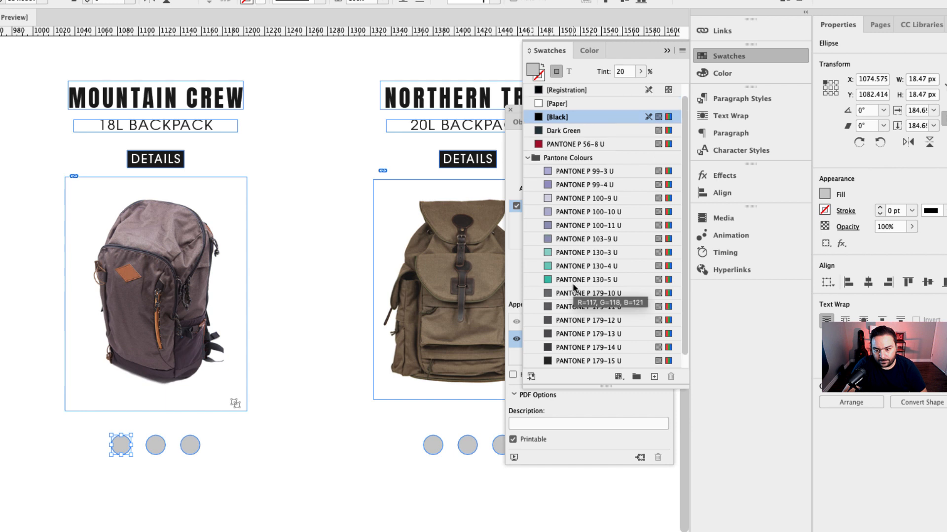
{"action": "scroll", "coordinate": [569, 301], "scroll_direction": "down", "scroll_amount": 2}
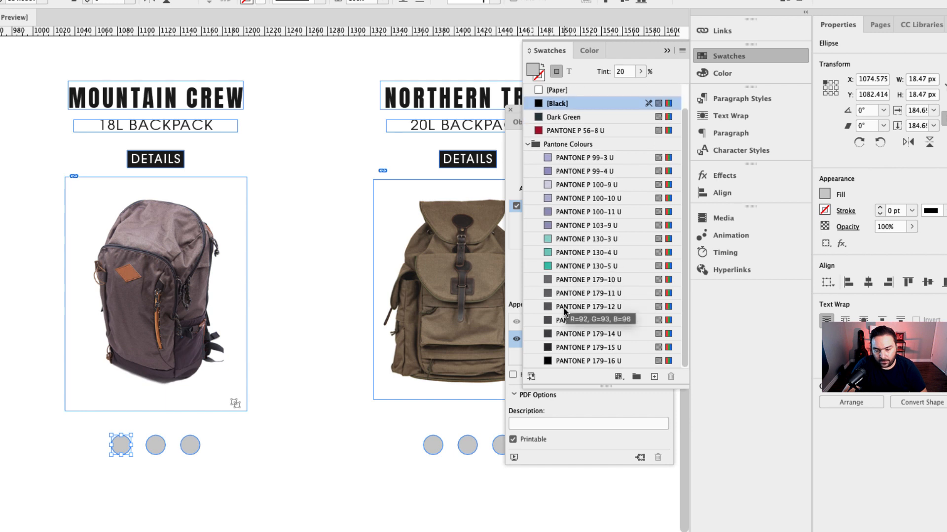
{"action": "left_click", "coordinate": [565, 294]}
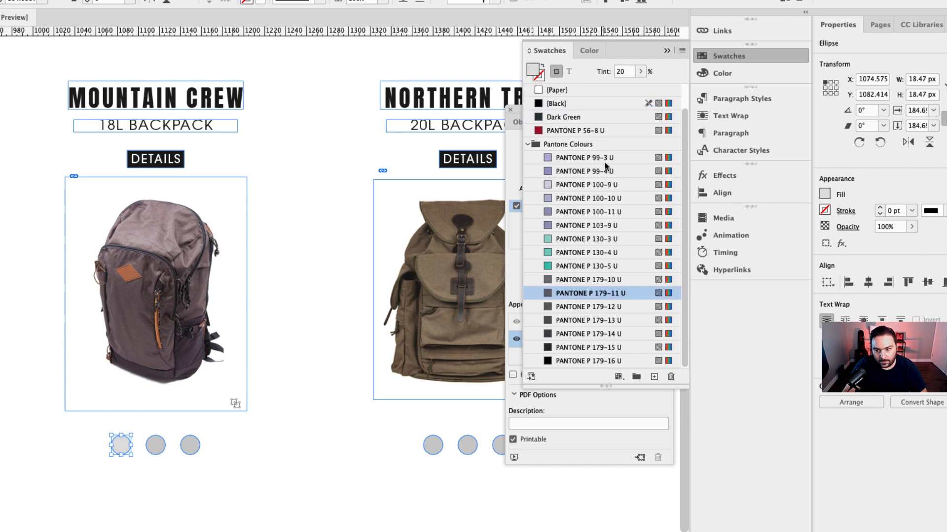
{"action": "double_click", "coordinate": [621, 72]}
{"action": "type", "text": "100"}
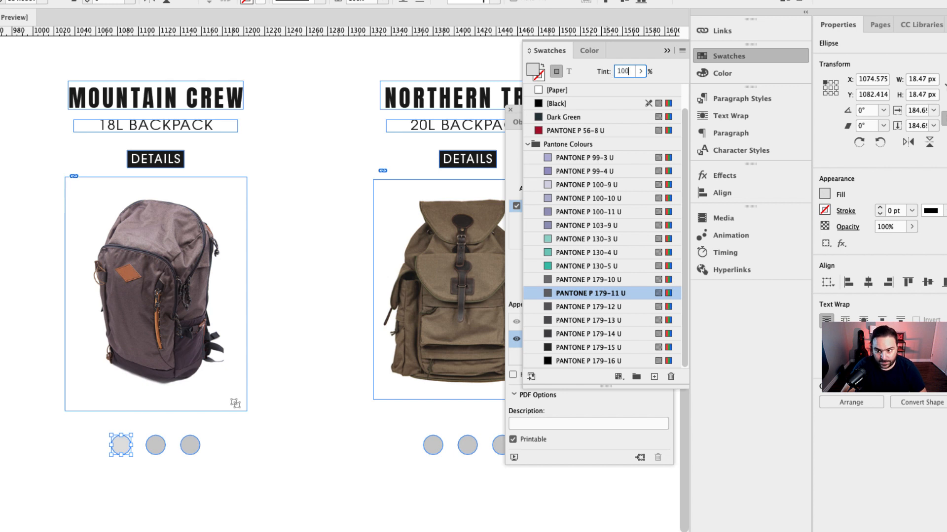
{"action": "key", "text": "Return"}
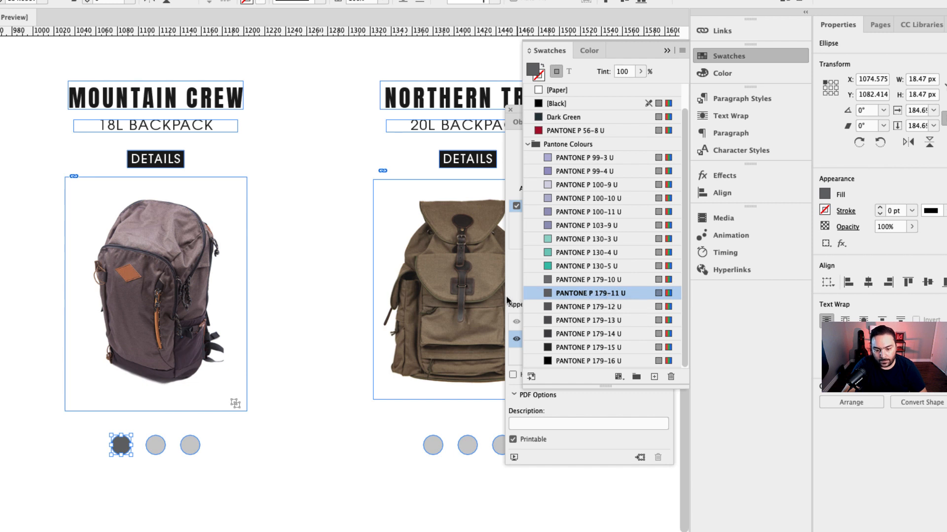
{"action": "left_click", "coordinate": [665, 51]}
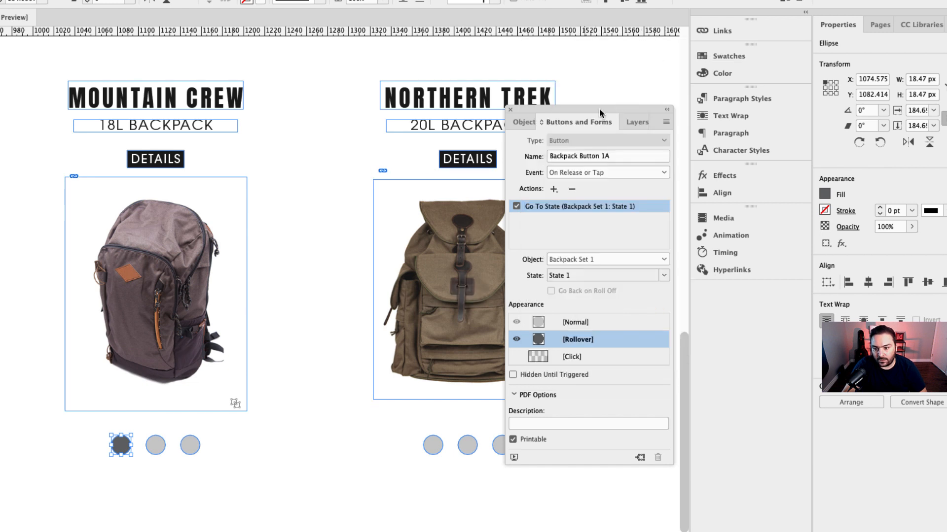
- Compare the Normal and Rollover appearances of Backpack Button 1A, leaving it on Normal
{"action": "left_click", "coordinate": [570, 324]}
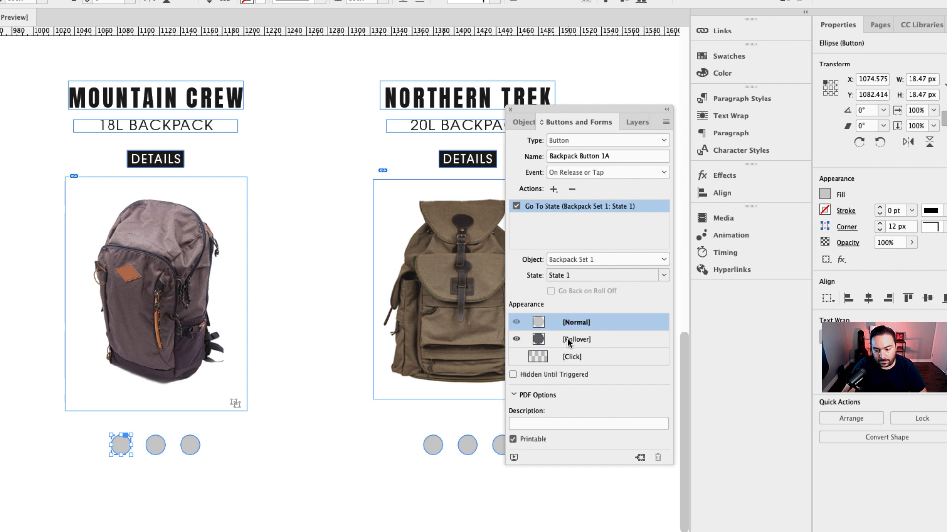
{"action": "left_click", "coordinate": [569, 341]}
{"action": "left_click", "coordinate": [573, 324]}
- Make the second circle below the Mountain Crew backpack a button named Backpack Button 1B
{"action": "left_click", "coordinate": [156, 446]}
{"action": "left_click", "coordinate": [664, 141]}
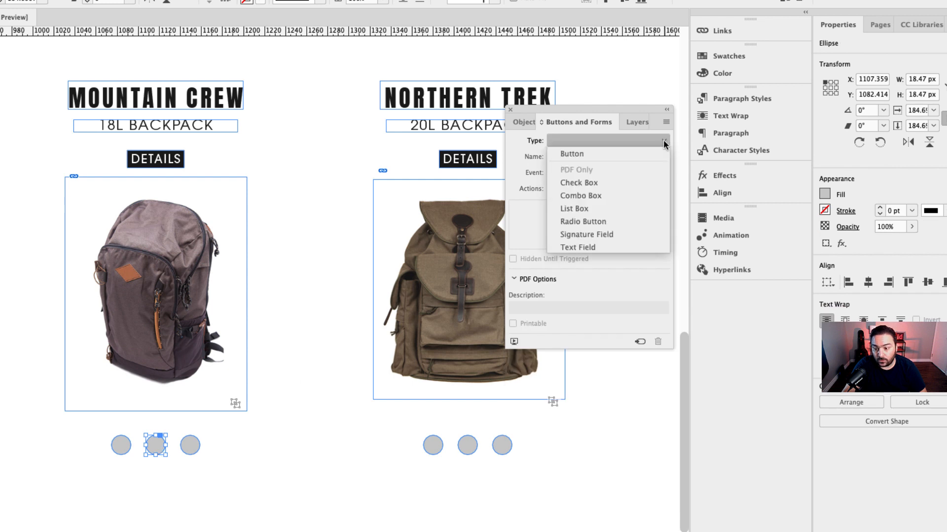
{"action": "left_click", "coordinate": [591, 154]}
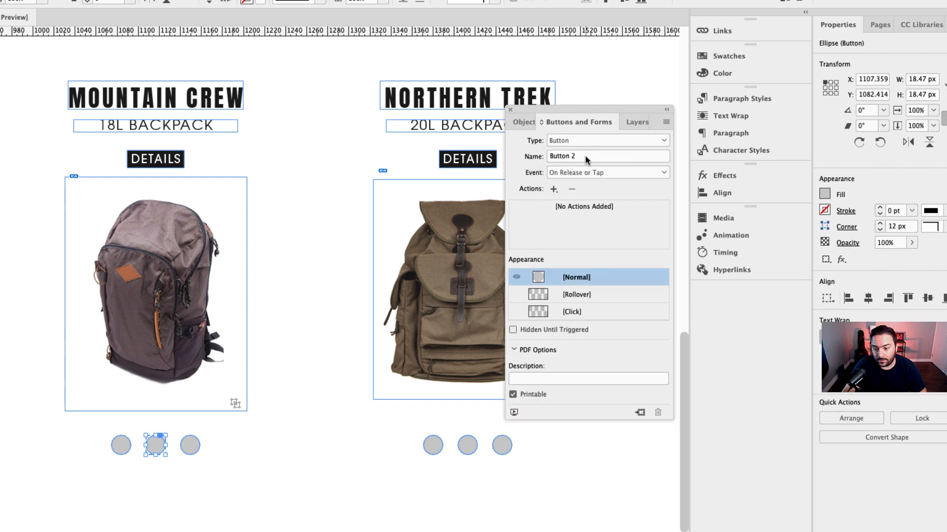
{"action": "type", "text": "B"}
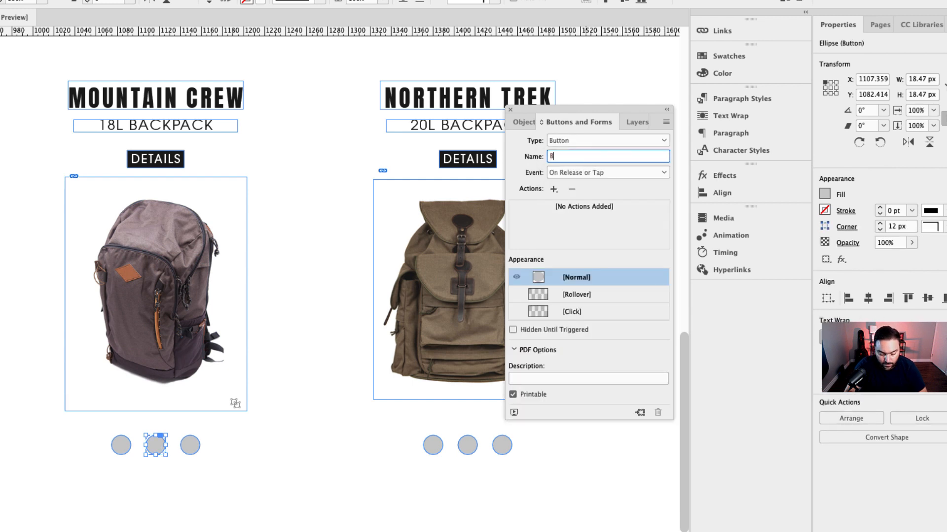
{"action": "type", "text": "ackpack Button 1B"}
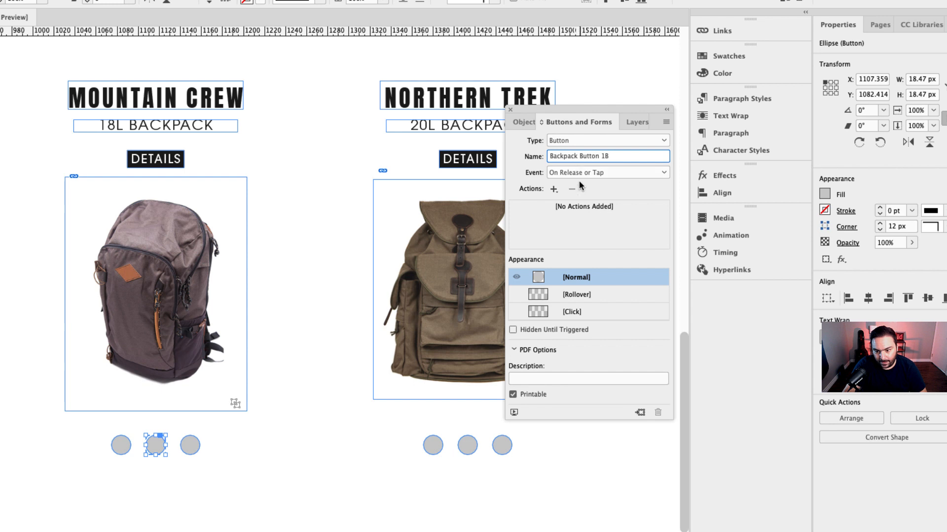
{"action": "key", "text": "Return"}
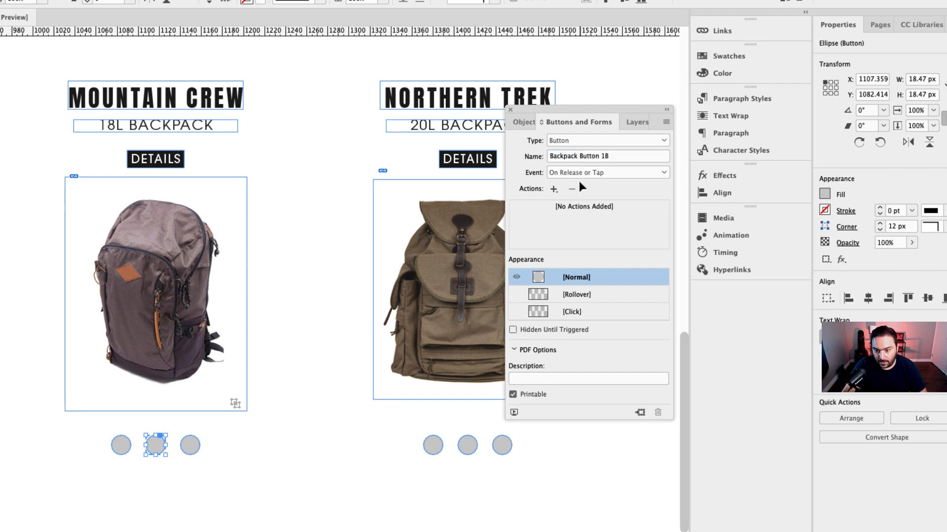
- Add a Go To State action to Backpack Button 1B that targets State 2 of Backpack Set 1
{"action": "left_click", "coordinate": [553, 189]}
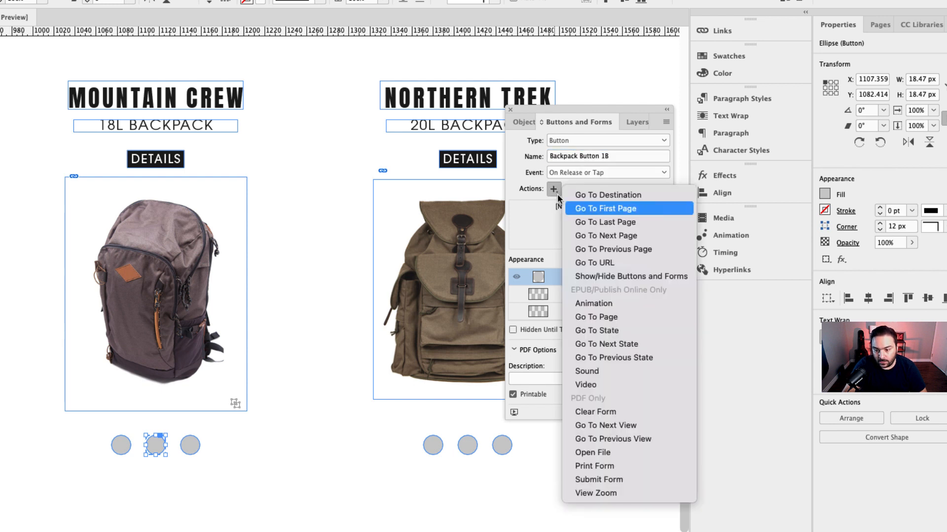
{"action": "left_click", "coordinate": [606, 330]}
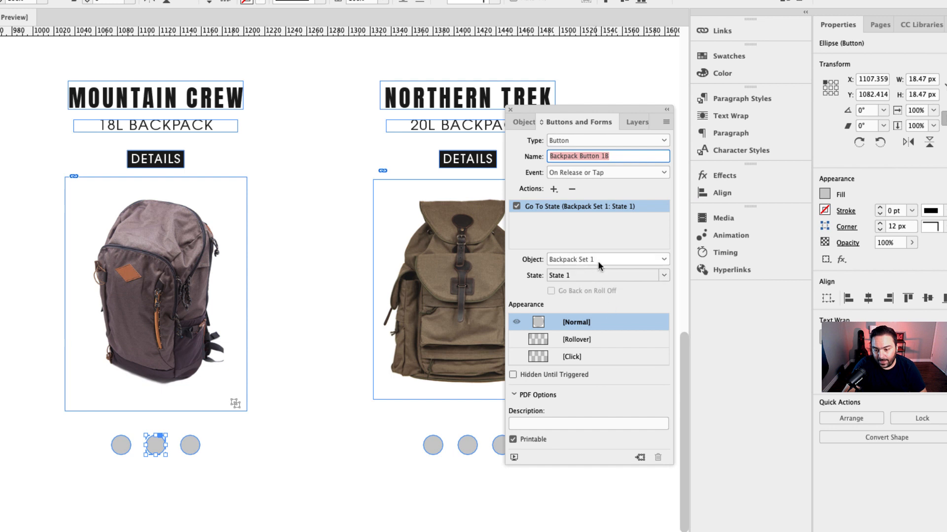
{"action": "left_click", "coordinate": [581, 276]}
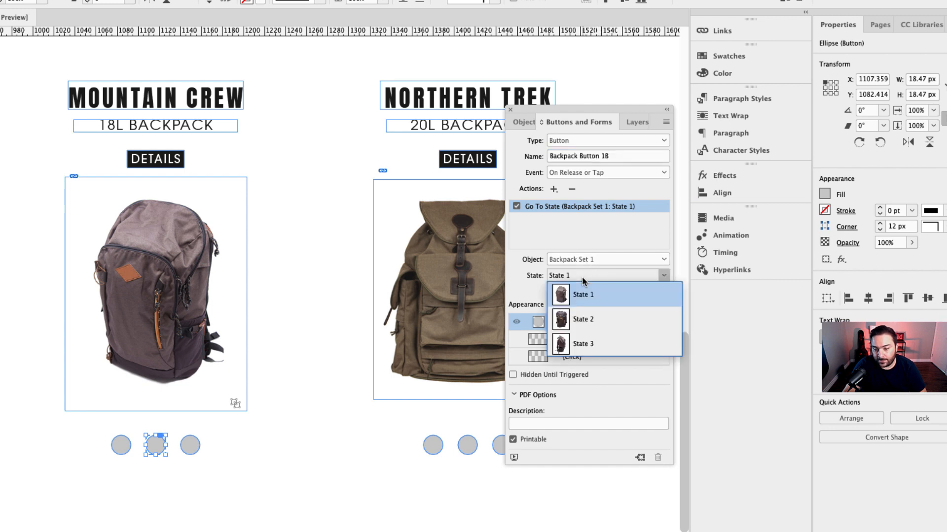
{"action": "left_click", "coordinate": [599, 321]}
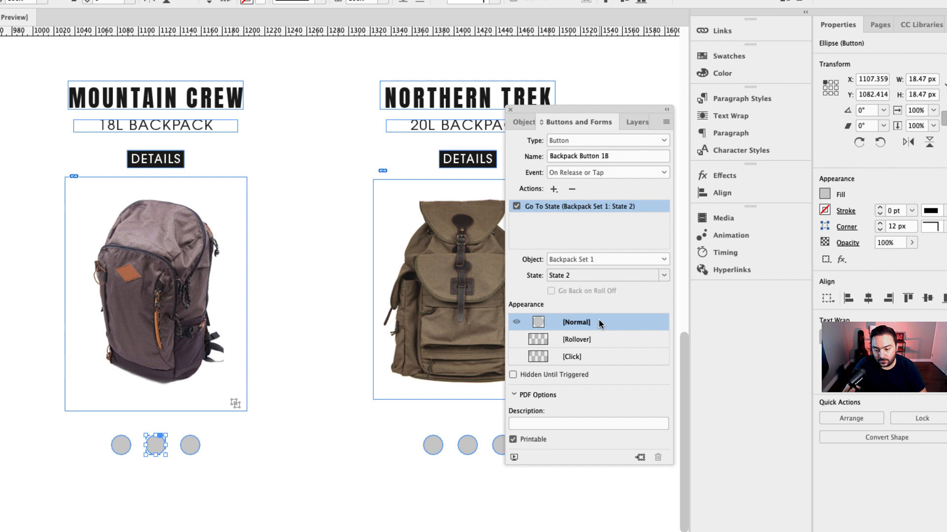
- Add a rollover appearance to Backpack Button 1B and fill its circle with PANTONE P 179-11 U at 100% tint
{"action": "left_click", "coordinate": [582, 340]}
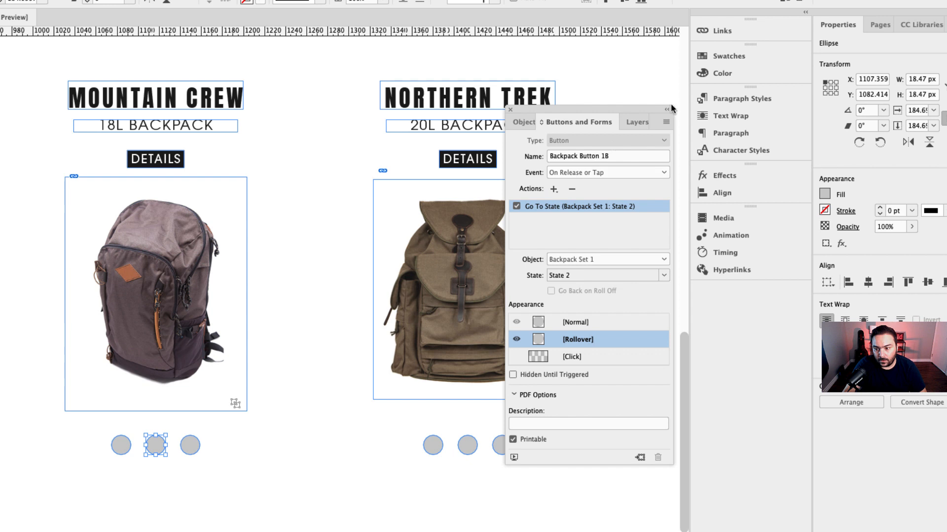
{"action": "left_click", "coordinate": [726, 56]}
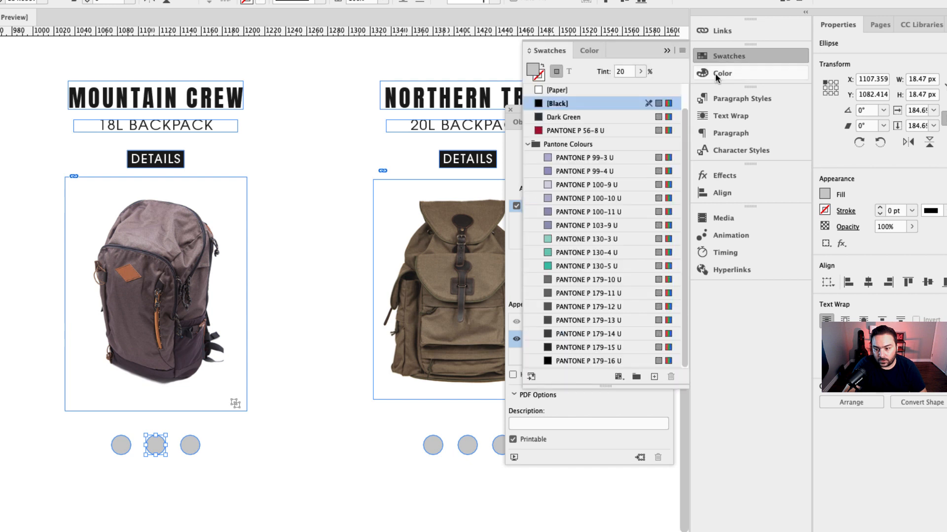
{"action": "left_click", "coordinate": [603, 294]}
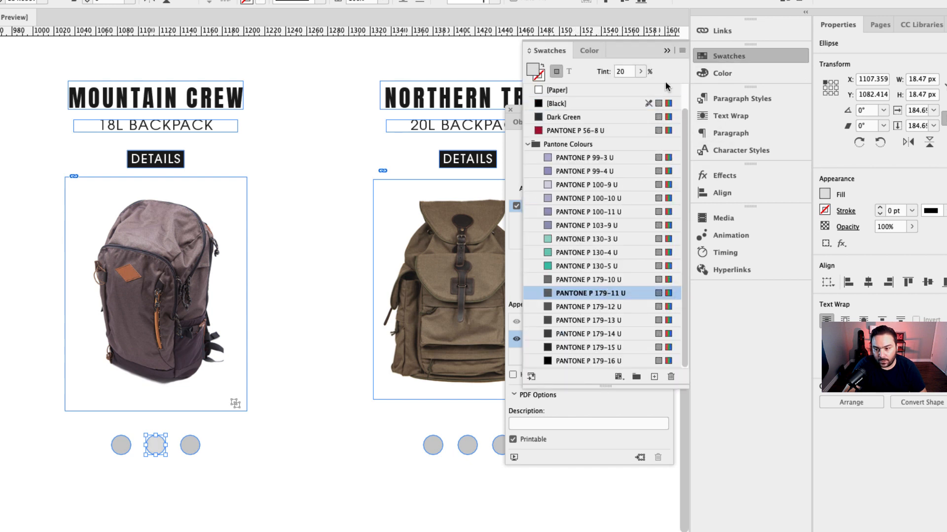
{"action": "left_click", "coordinate": [668, 51]}
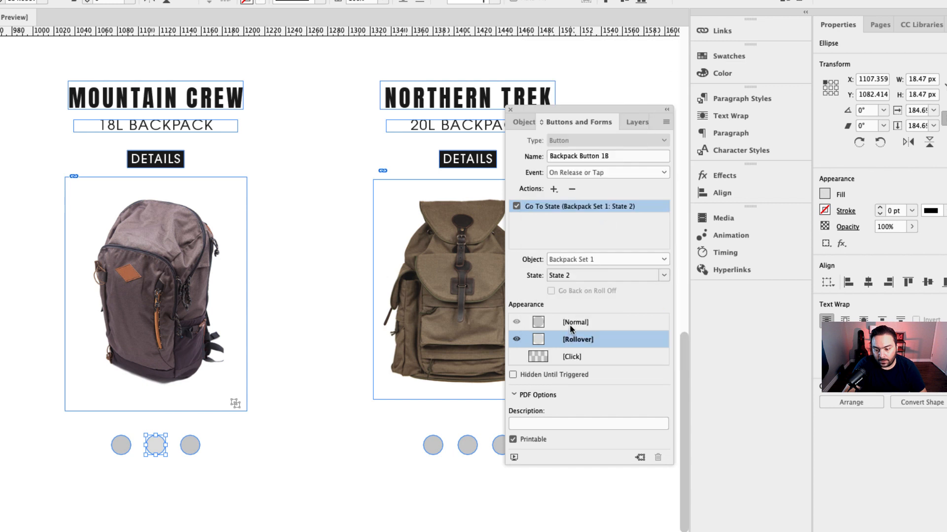
{"action": "left_click", "coordinate": [570, 326]}
{"action": "left_click", "coordinate": [570, 340]}
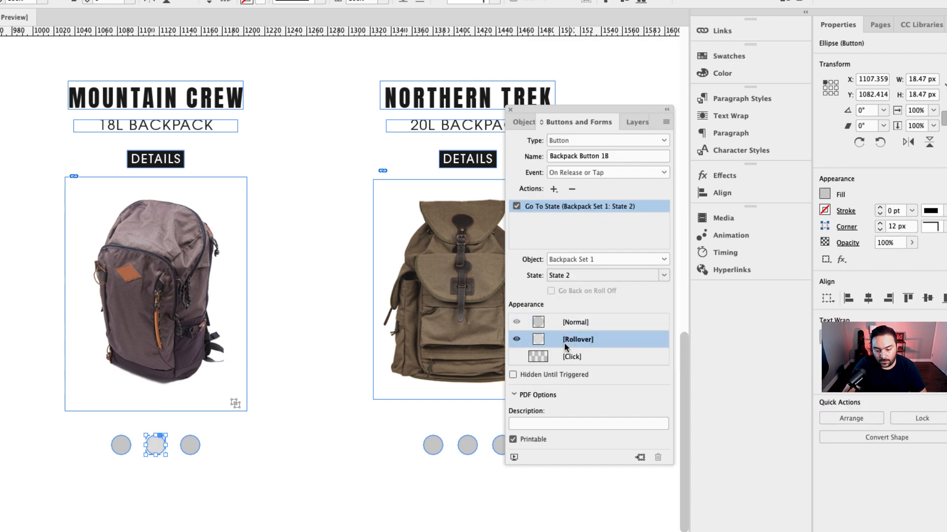
{"action": "double_click", "coordinate": [168, 443]}
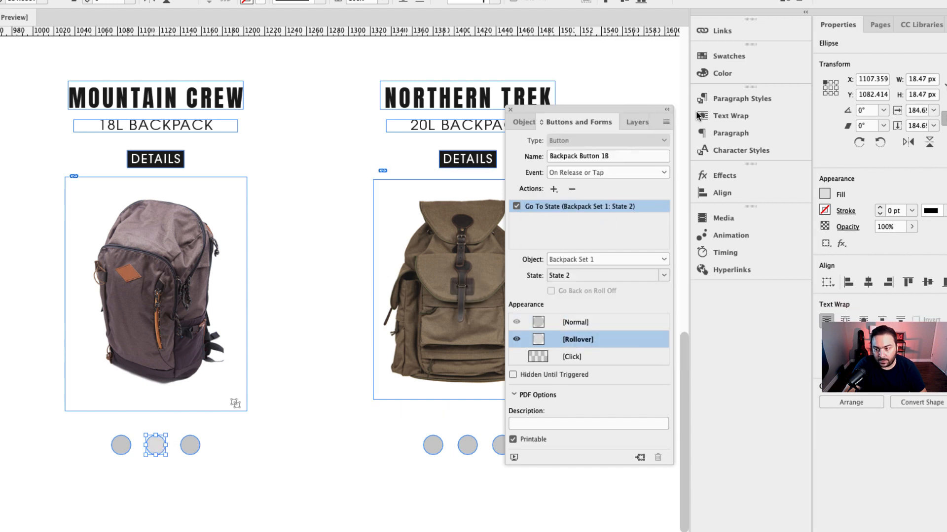
{"action": "left_click", "coordinate": [728, 56]}
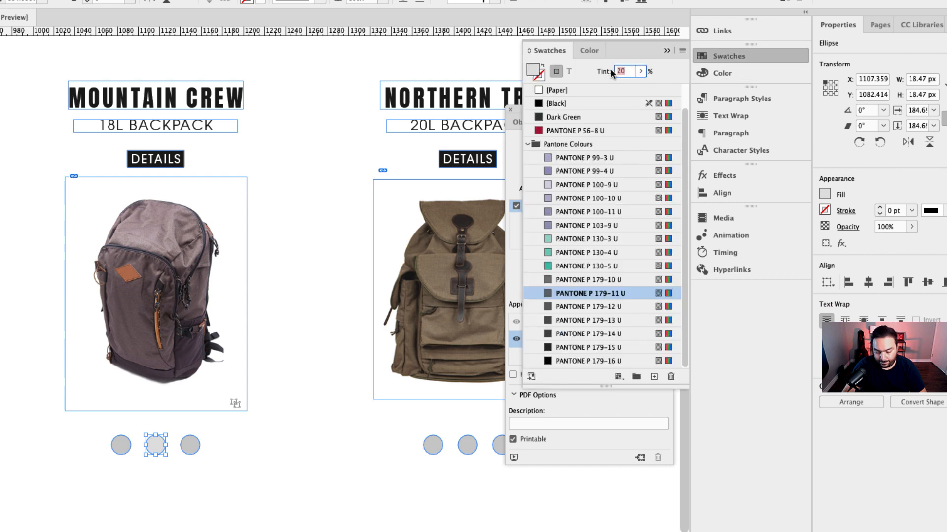
{"action": "type", "text": "100"}
{"action": "key", "text": "Return"}
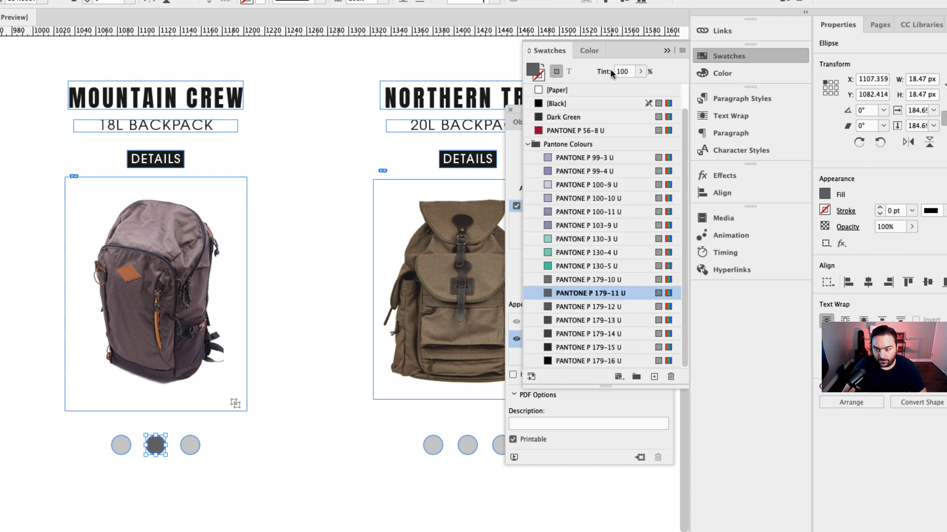
- Group the Swatches panel with the floating Buttons and Forms panel, and return Backpack Button 1B to its Normal appearance
{"action": "left_click_drag", "start_coordinate": [542, 53], "coordinate": [551, 120]}
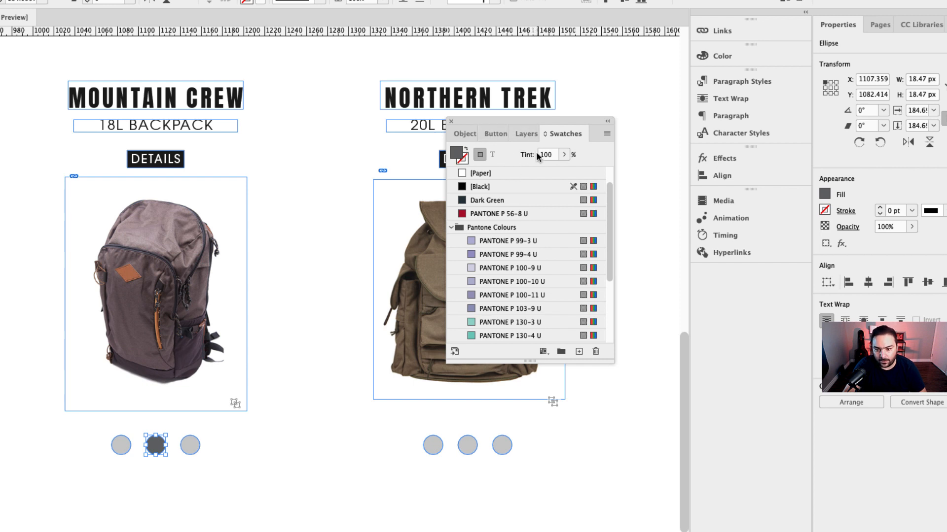
{"action": "left_click", "coordinate": [521, 138]}
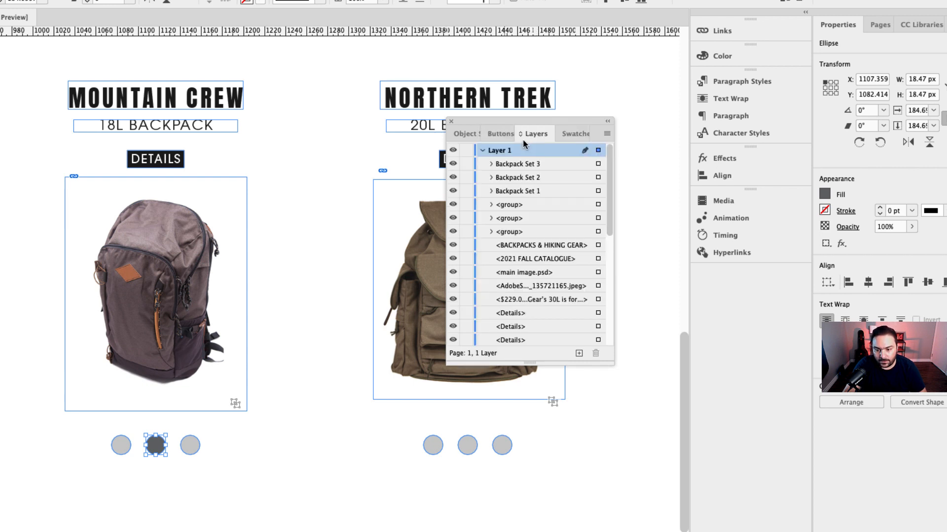
{"action": "left_click", "coordinate": [496, 135]}
{"action": "left_click", "coordinate": [511, 339]}
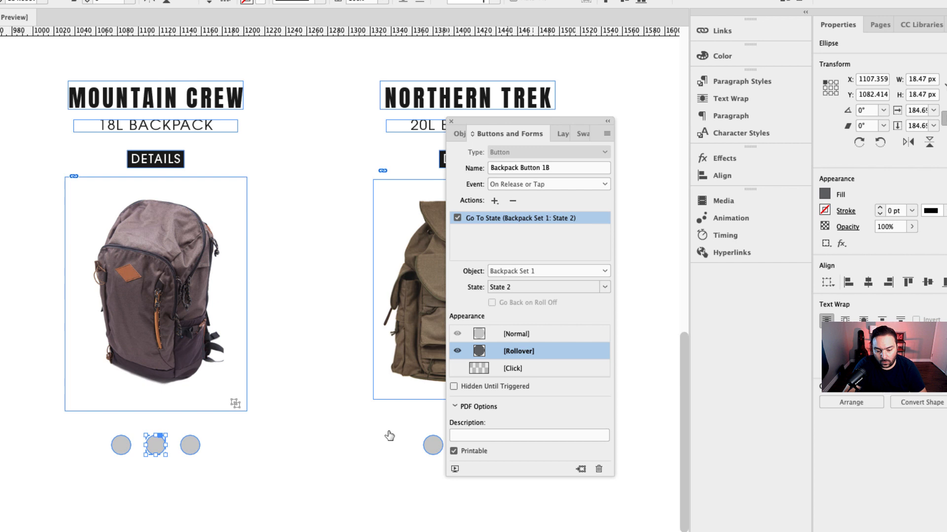
- Make the third circle below the Mountain Crew backpack a button named Backpack Button 1C
{"action": "left_click", "coordinate": [194, 448]}
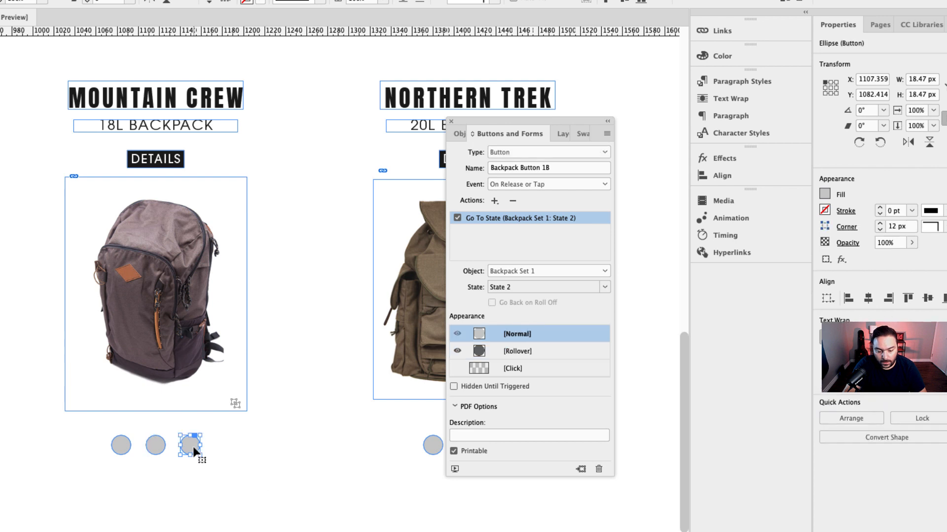
{"action": "left_click", "coordinate": [595, 154]}
{"action": "left_click", "coordinate": [550, 168]}
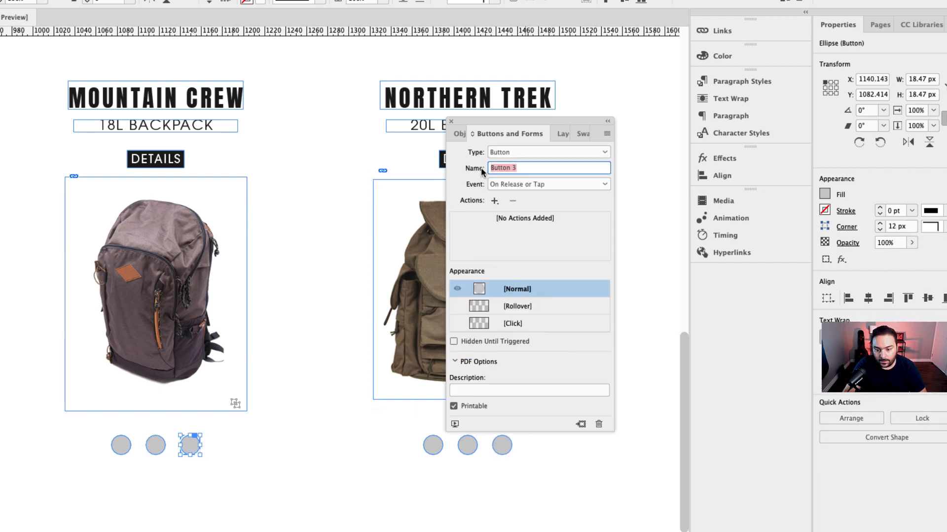
{"action": "type", "text": "Back"}
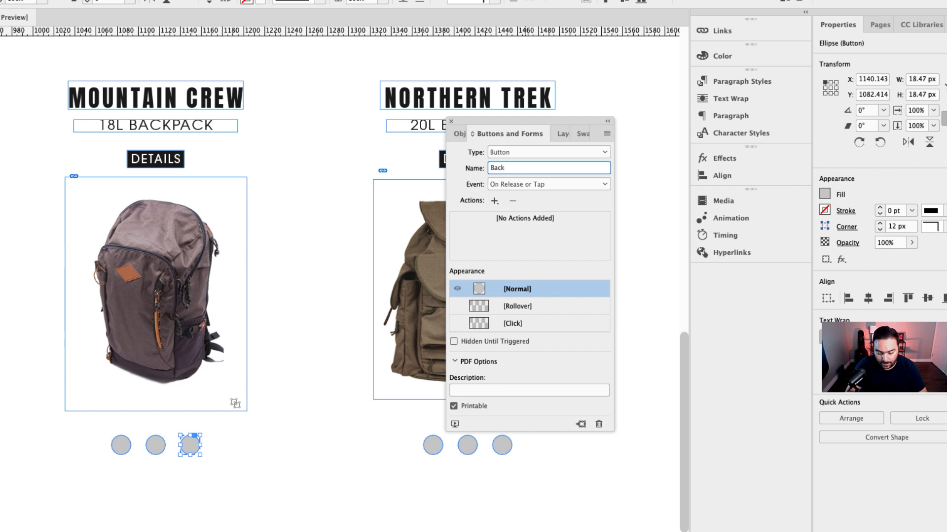
{"action": "type", "text": "pack Button 1C"}
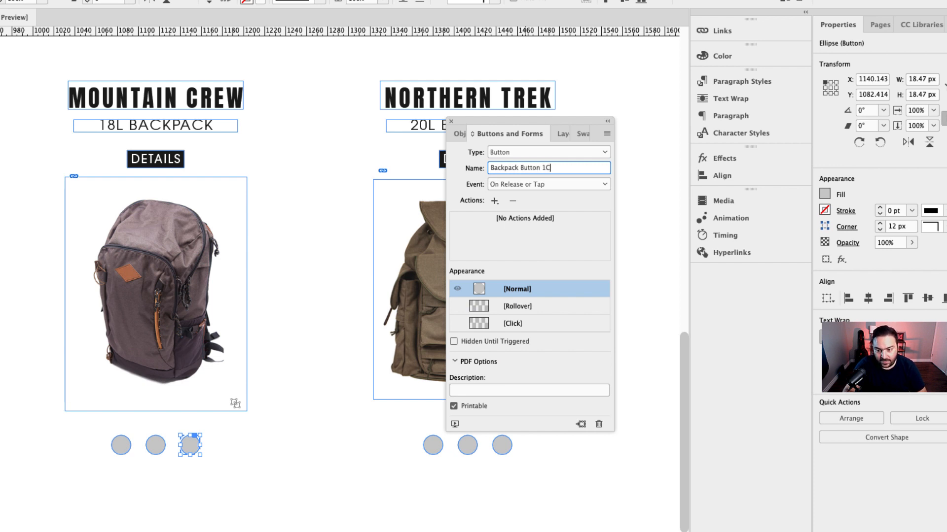
{"action": "key", "text": "Return"}
- Add a Go To State action to Backpack Button 1C that targets State 3 of Backpack Set 1
{"action": "left_click", "coordinate": [494, 201]}
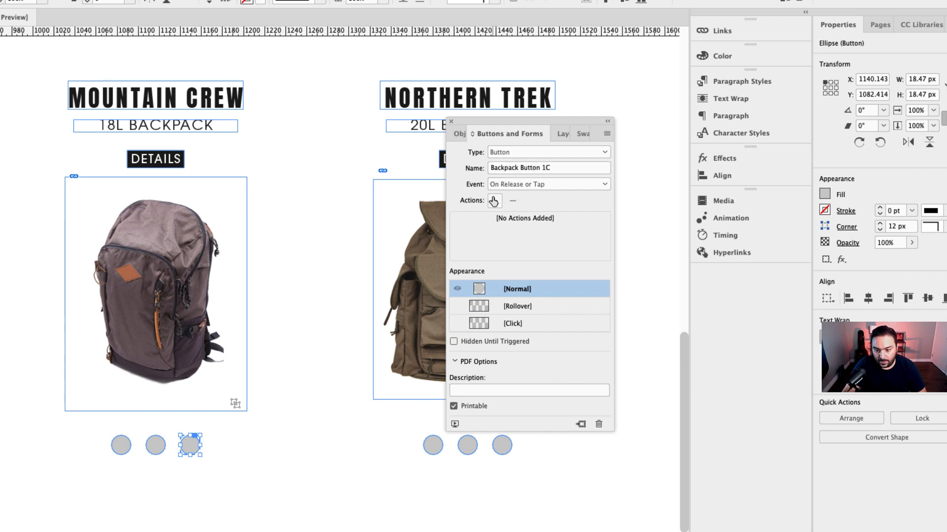
{"action": "left_click", "coordinate": [532, 342]}
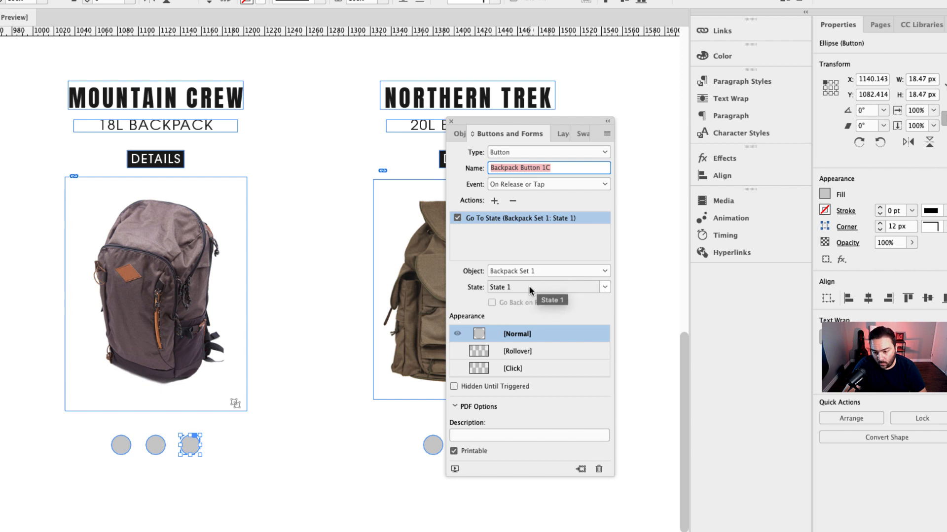
{"action": "left_click", "coordinate": [529, 287]}
{"action": "left_click", "coordinate": [529, 358]}
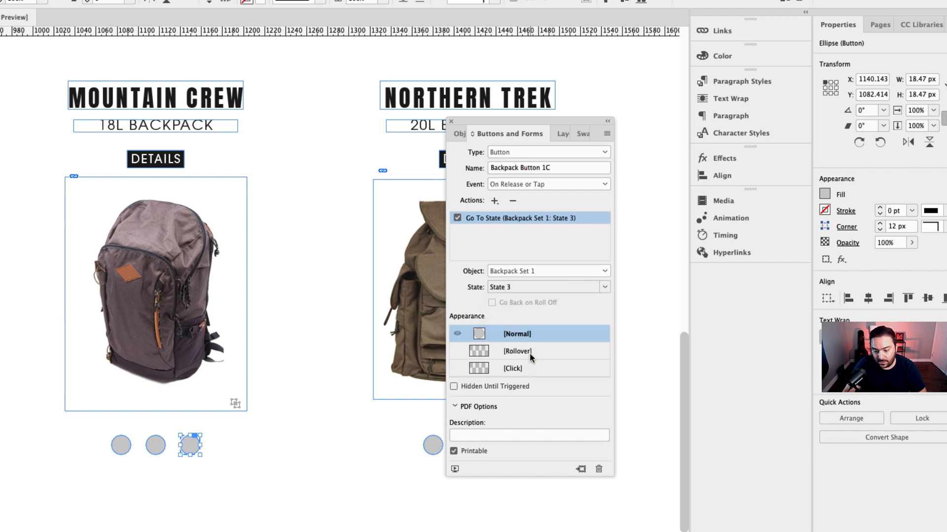
- Give Backpack Button 1C a rollover appearance filled with PANTONE P 179-11 U at 100% tint, and return it to Normal
{"action": "left_click", "coordinate": [520, 352]}
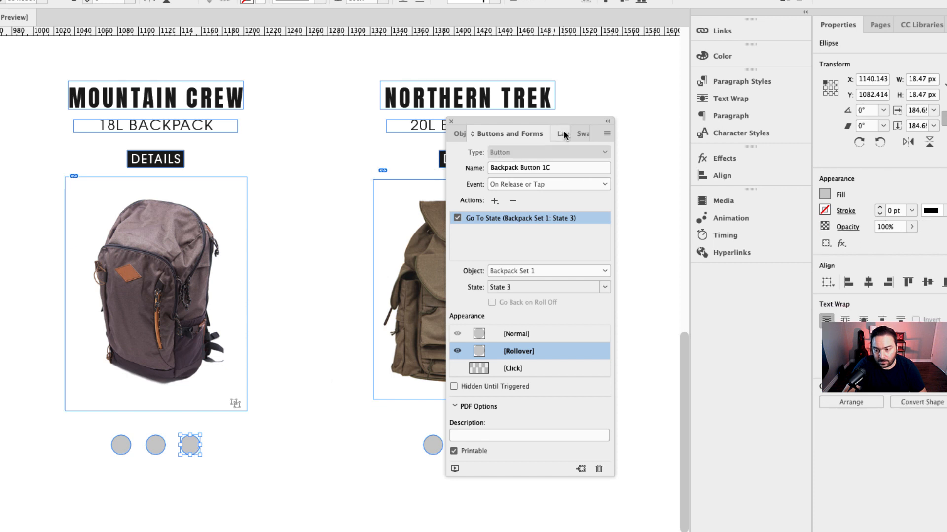
{"action": "left_click", "coordinate": [582, 133]}
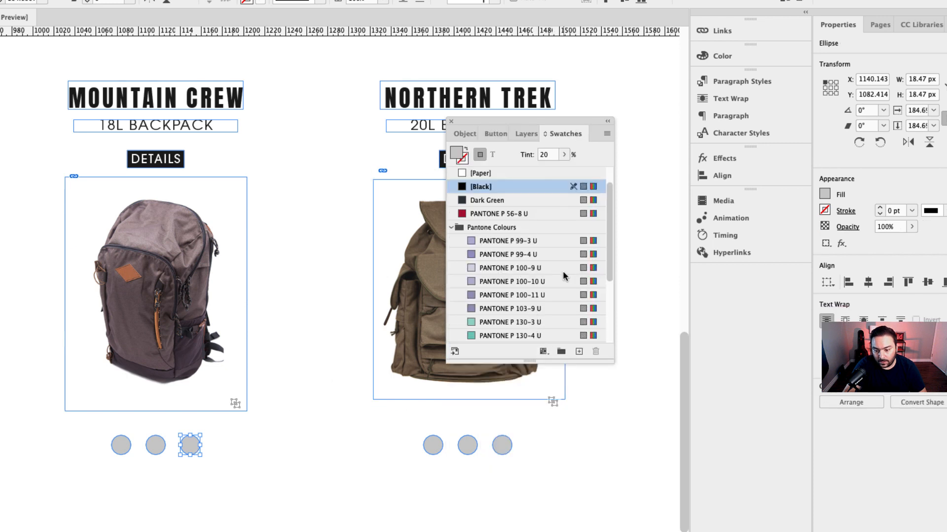
{"action": "scroll", "coordinate": [556, 281], "scroll_direction": "down", "scroll_amount": 4}
{"action": "left_click", "coordinate": [540, 271]}
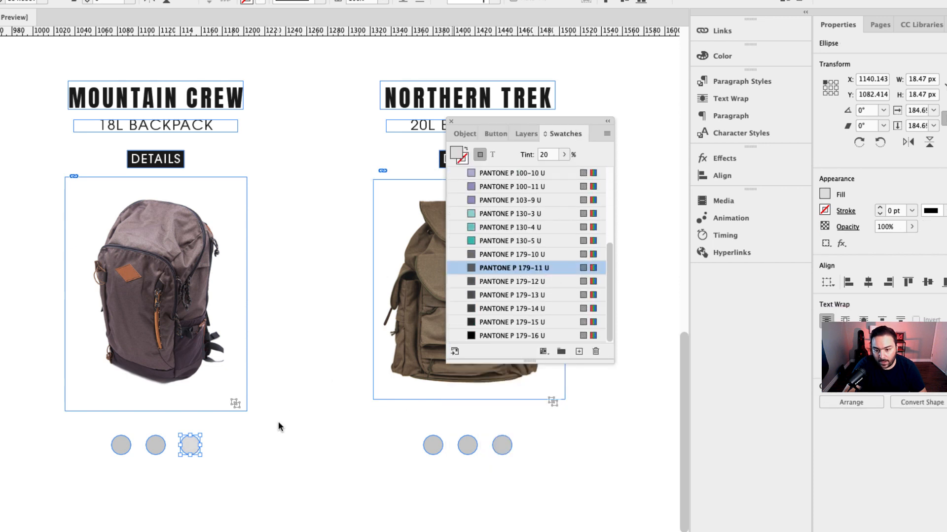
{"action": "double_click", "coordinate": [546, 154]}
{"action": "type", "text": "100"}
{"action": "key", "text": "Return"}
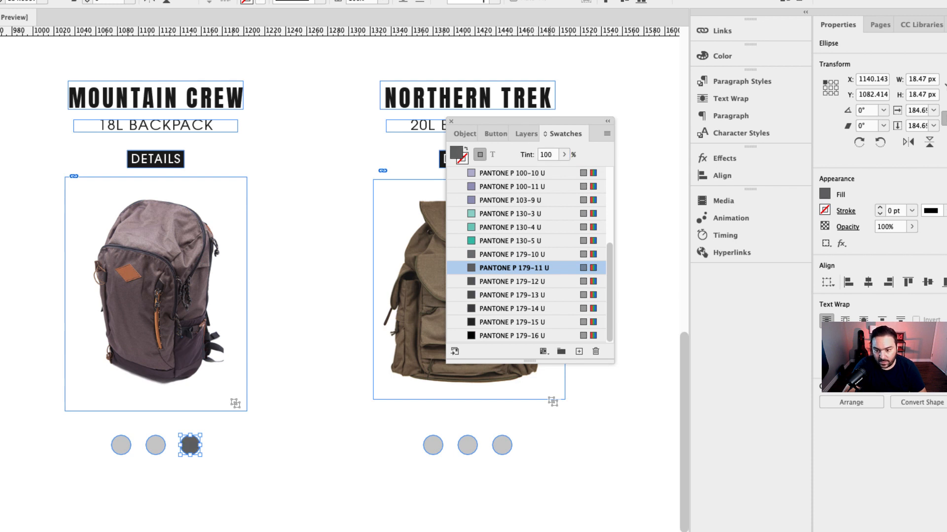
{"action": "left_click", "coordinate": [526, 134]}
{"action": "left_click", "coordinate": [497, 134]}
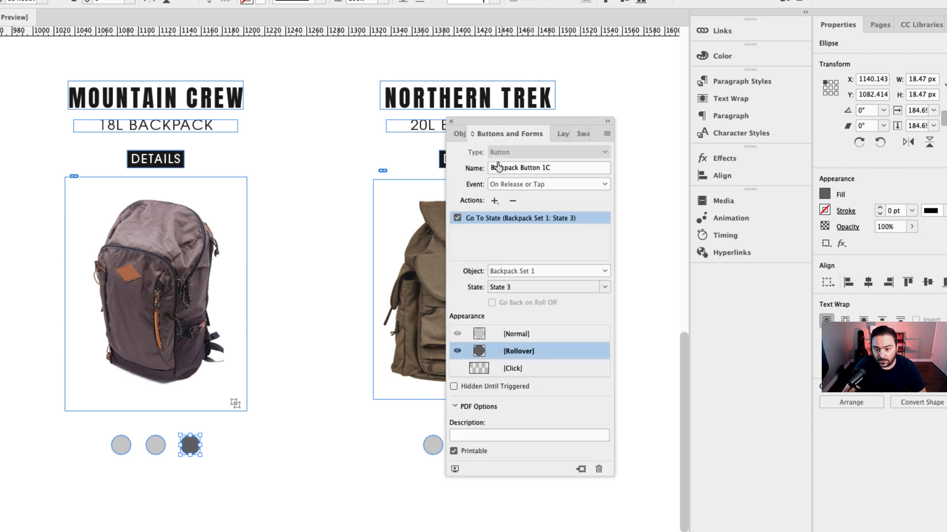
{"action": "left_click", "coordinate": [519, 333]}
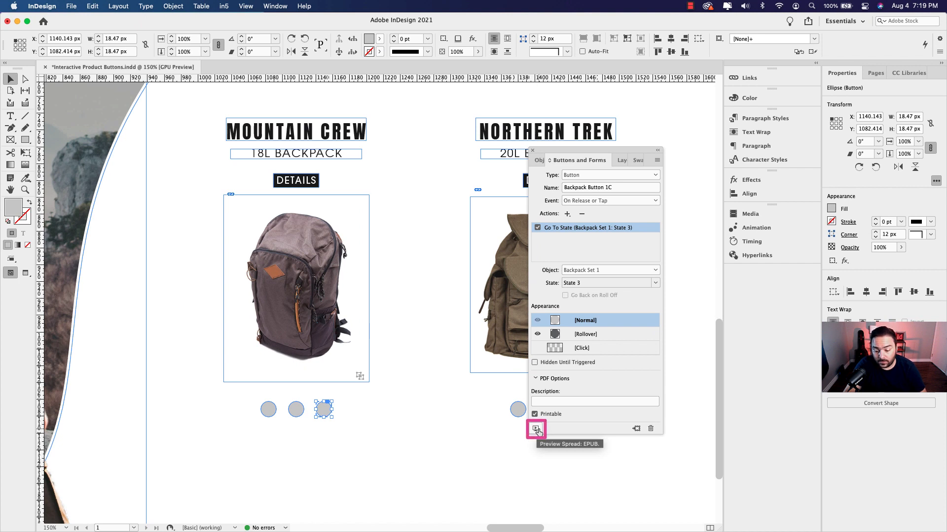
- Open the EPUB interactivity preview of the spread to check the Mountain Crew buttons
{"action": "left_click", "coordinate": [537, 430]}
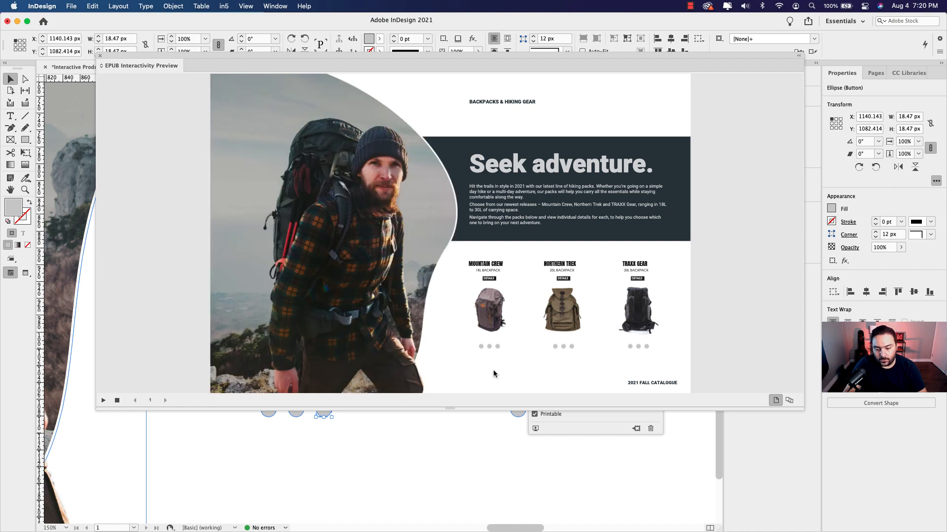
- Test the three Mountain Crew circle buttons in the interactivity preview to see each backpack view, and close the preview
{"action": "left_click", "coordinate": [489, 348]}
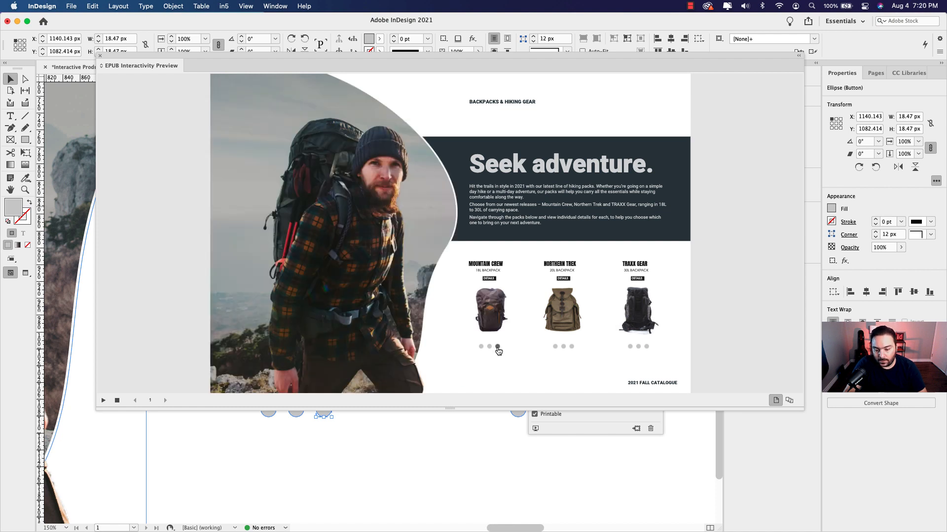
{"action": "left_click", "coordinate": [497, 347]}
{"action": "left_click", "coordinate": [481, 348]}
{"action": "left_click", "coordinate": [489, 347]}
{"action": "left_click", "coordinate": [498, 347]}
{"action": "left_click", "coordinate": [498, 348]}
{"action": "left_click", "coordinate": [489, 347]}
{"action": "left_click", "coordinate": [482, 347]}
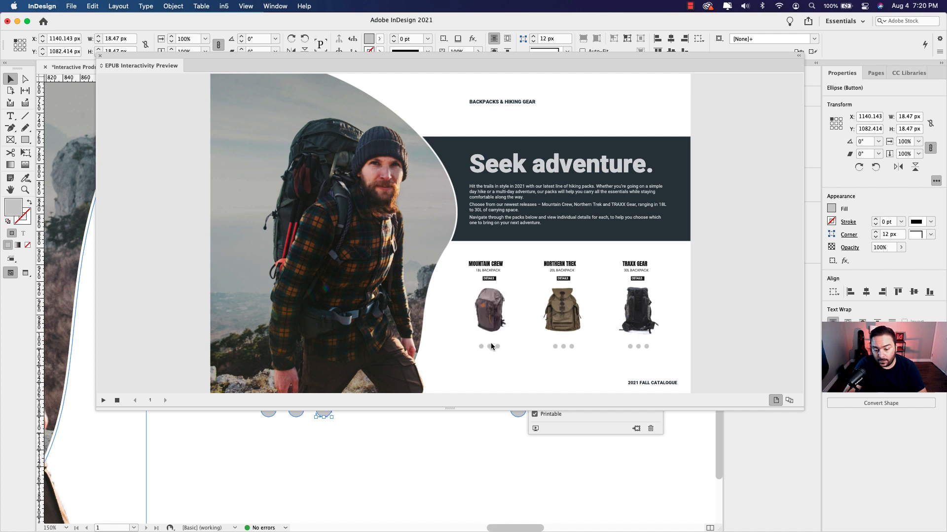
{"action": "left_click", "coordinate": [100, 56]}
- Make the first circle below the Northern Trek backpack a button named Backpack Button 2A
{"action": "left_click", "coordinate": [399, 252]}
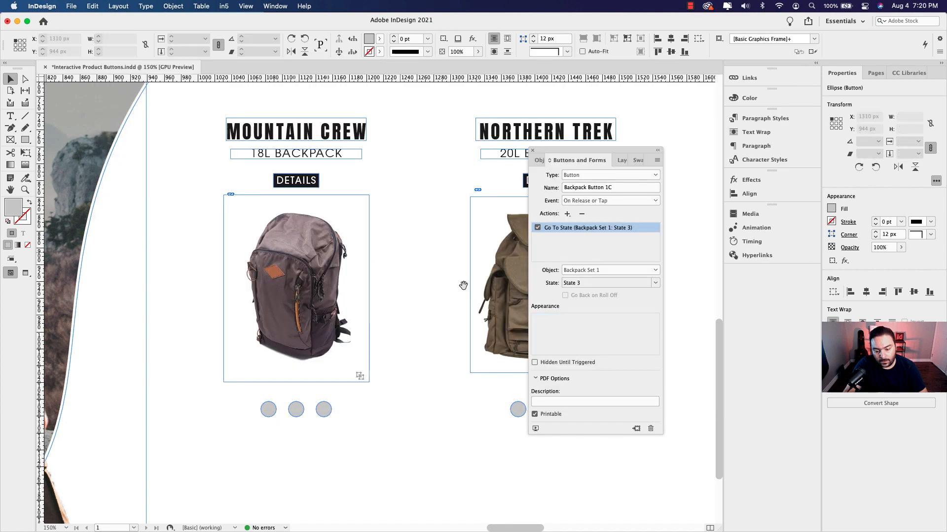
{"action": "left_click_drag", "start_coordinate": [463, 281], "coordinate": [300, 284]}
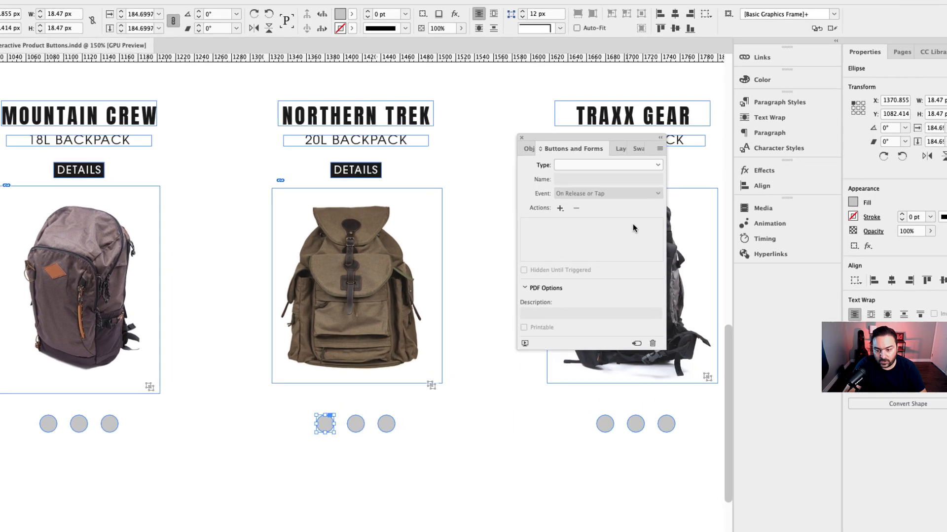
{"action": "left_click", "coordinate": [611, 174]}
{"action": "left_click", "coordinate": [568, 166]}
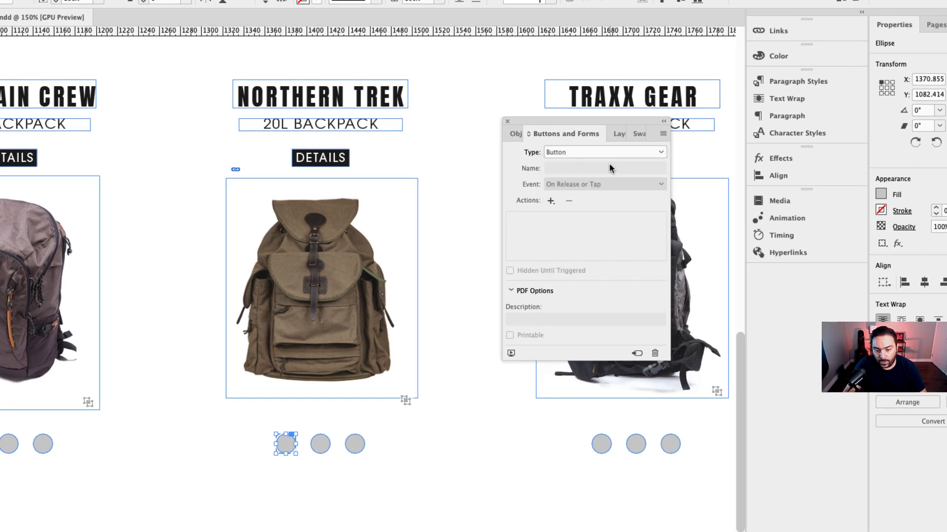
{"action": "left_click", "coordinate": [557, 167]}
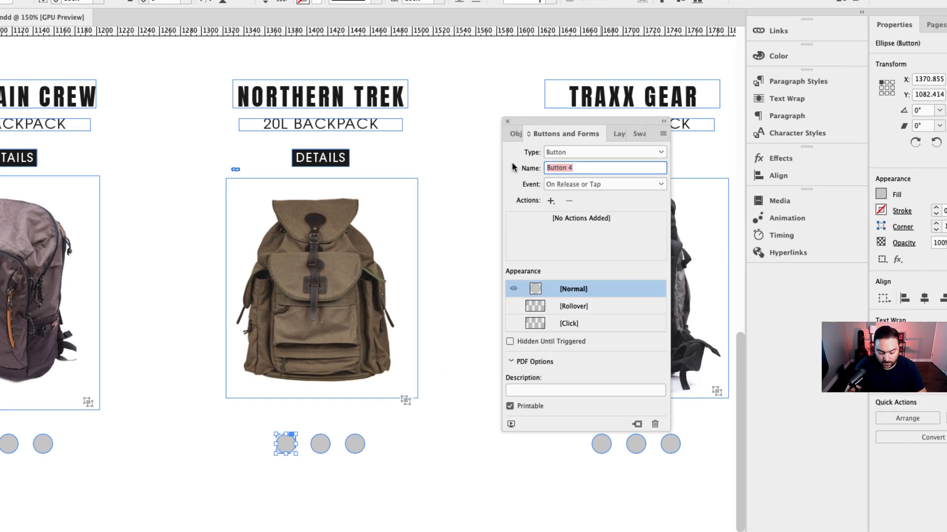
{"action": "type", "text": "Backpack Button"}
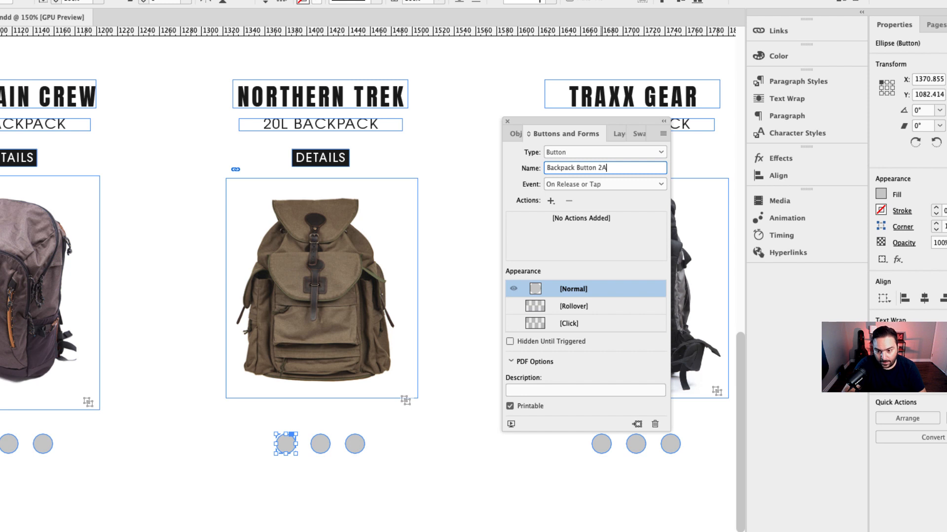
{"action": "key", "text": "Tab"}
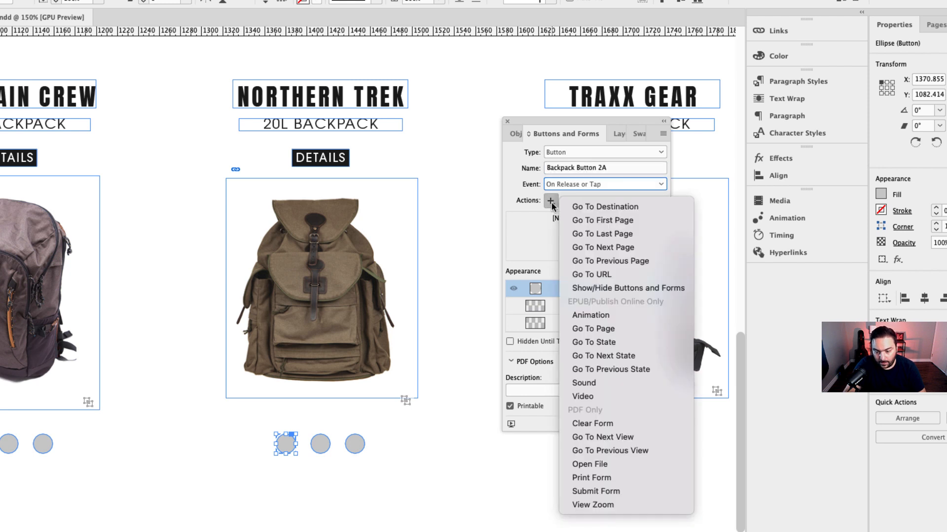
- Add a Go To State action to Backpack Button 2A that targets State 1 of Backpack Set 2
{"action": "left_click", "coordinate": [551, 201]}
{"action": "left_click", "coordinate": [600, 341]}
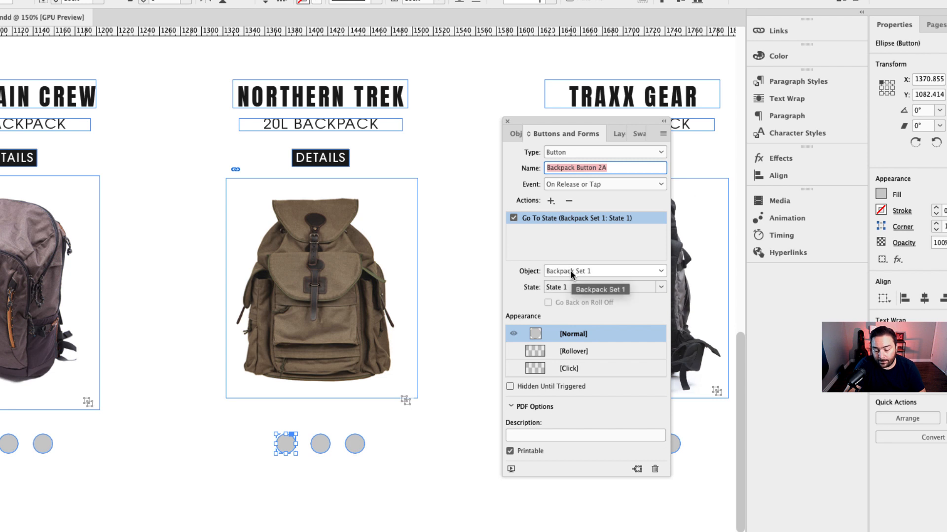
{"action": "left_click", "coordinate": [569, 271]}
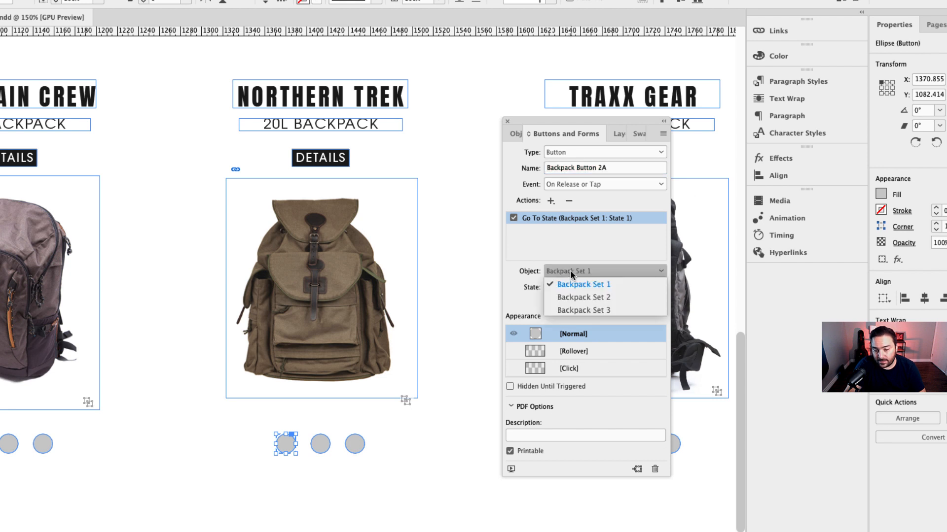
{"action": "left_click", "coordinate": [590, 298]}
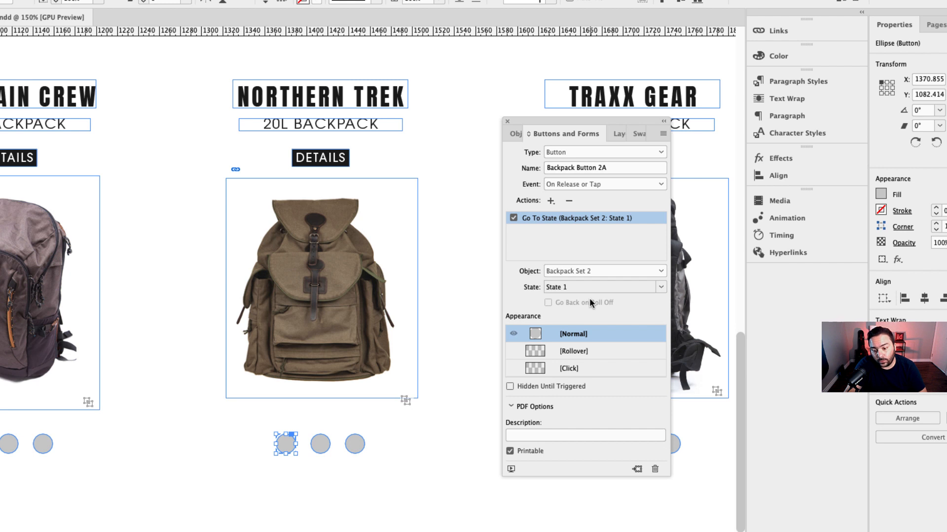
{"action": "left_click", "coordinate": [587, 271]}
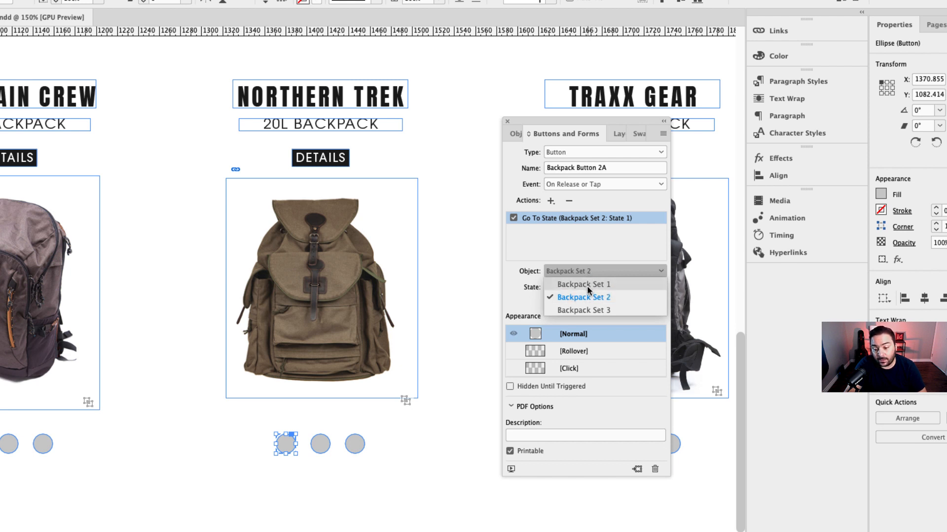
{"action": "left_click", "coordinate": [588, 291]}
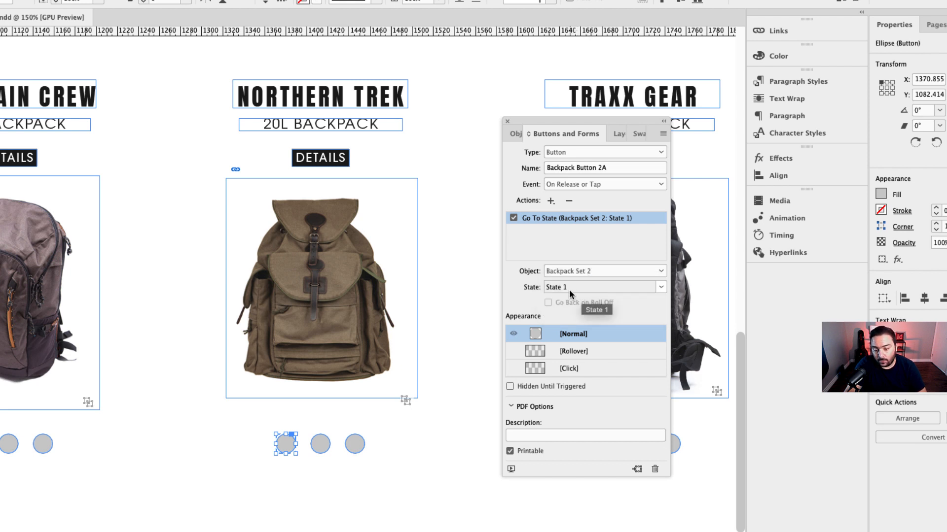
{"action": "left_click", "coordinate": [575, 286]}
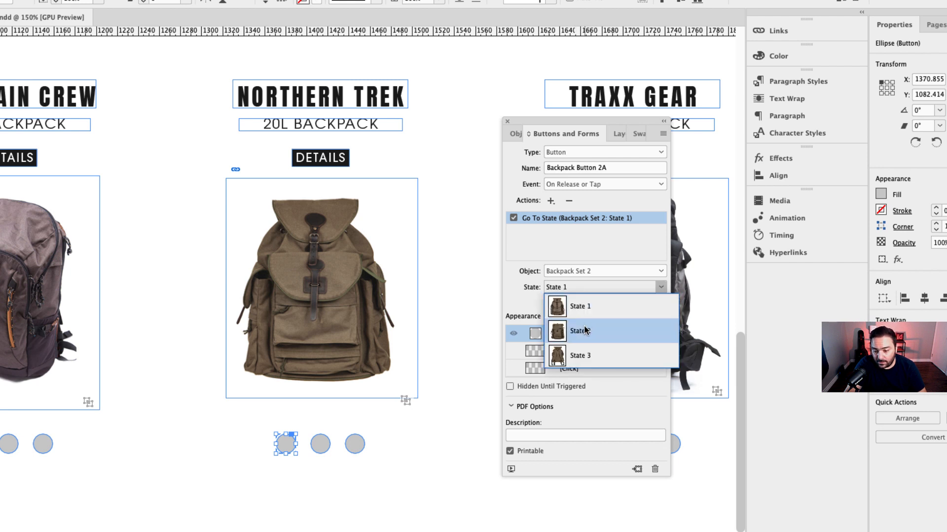
{"action": "left_click", "coordinate": [584, 306]}
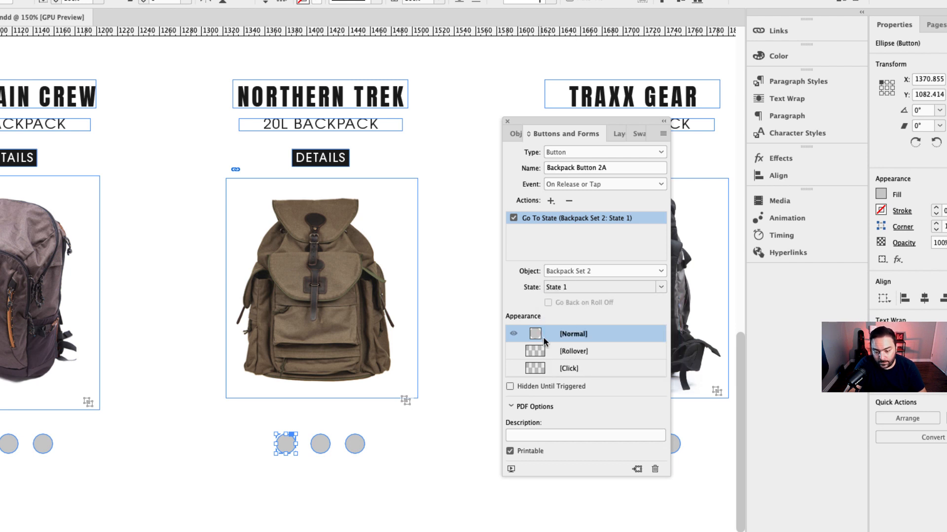
- Give Backpack Button 2A a rollover appearance filled with PANTONE P 179-11 U at 100% tint, and return it to Normal
{"action": "left_click", "coordinate": [565, 351]}
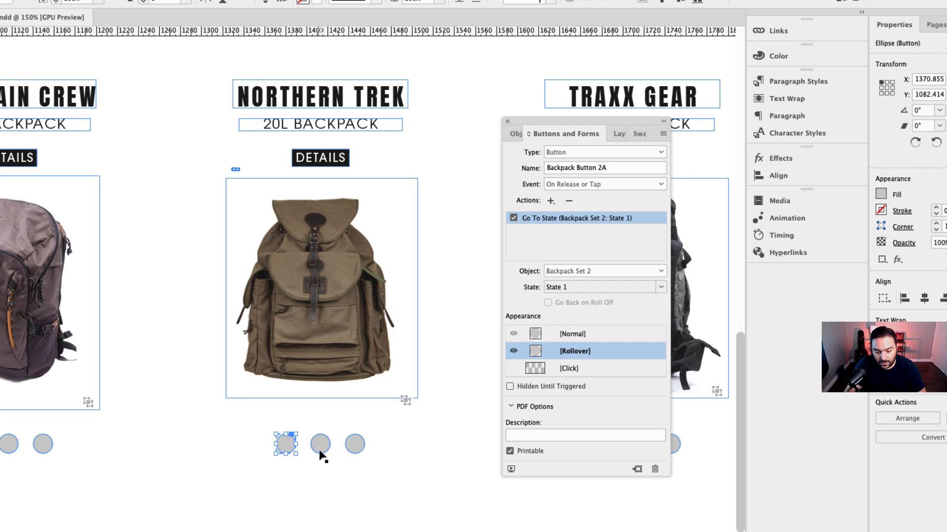
{"action": "double_click", "coordinate": [289, 444]}
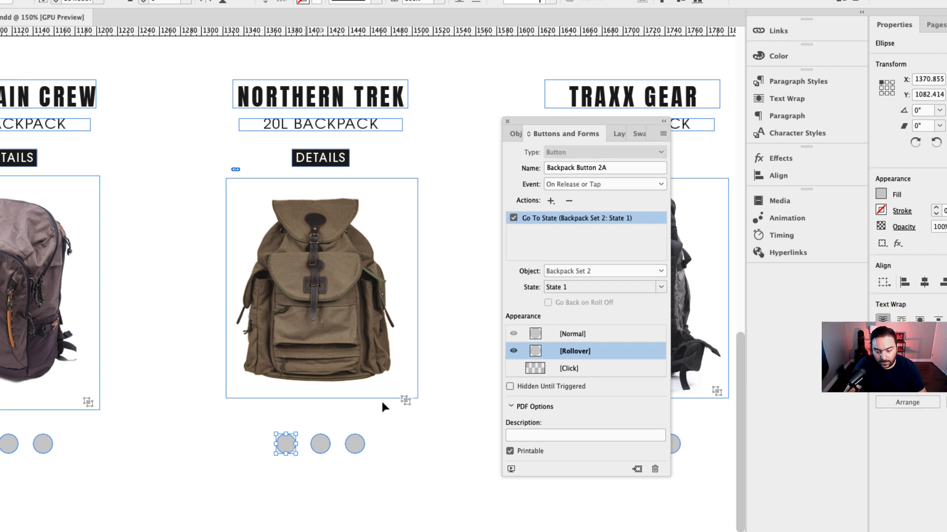
{"action": "left_click", "coordinate": [637, 134]}
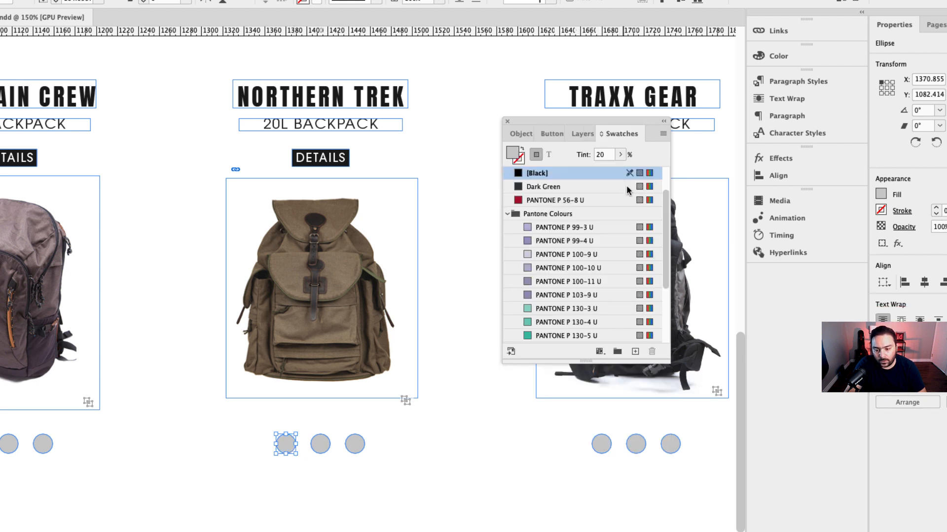
{"action": "left_click_drag", "start_coordinate": [661, 212], "coordinate": [664, 285]}
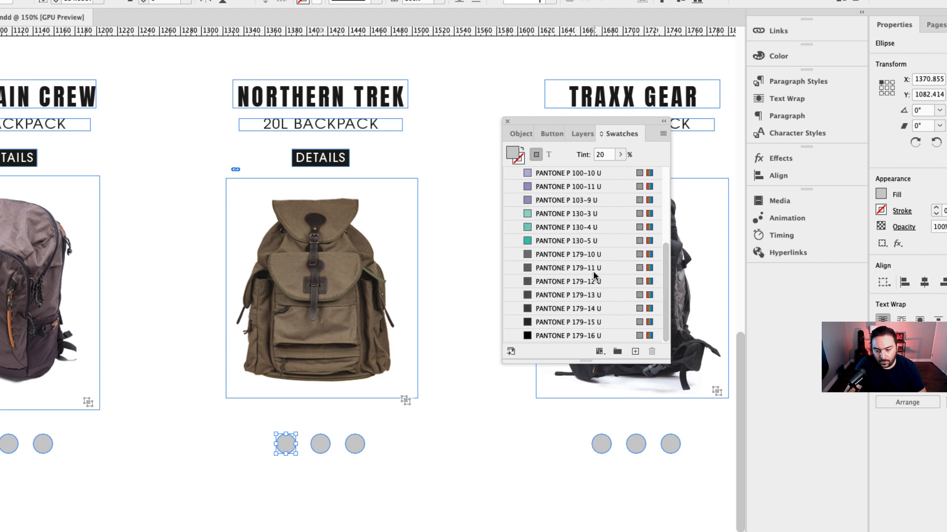
{"action": "left_click", "coordinate": [593, 268]}
{"action": "double_click", "coordinate": [602, 155]}
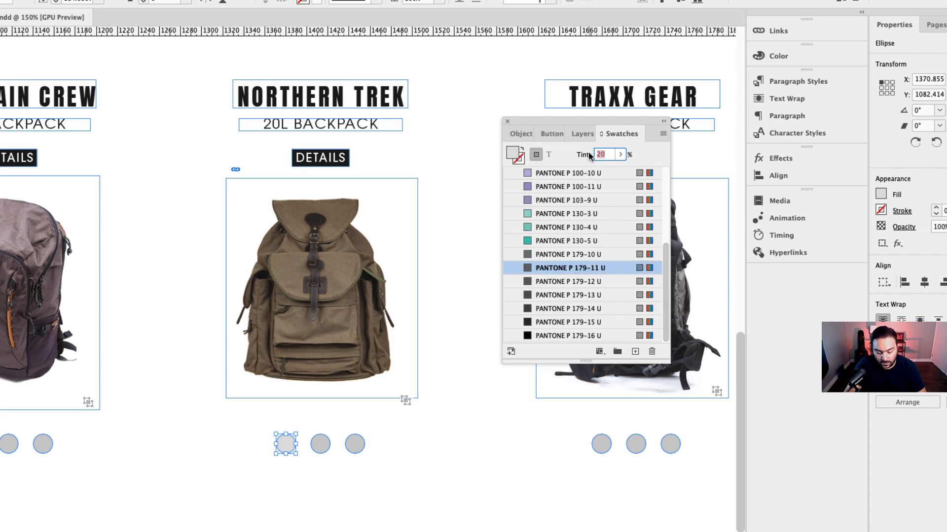
{"action": "type", "text": "100"}
{"action": "key", "text": "Return"}
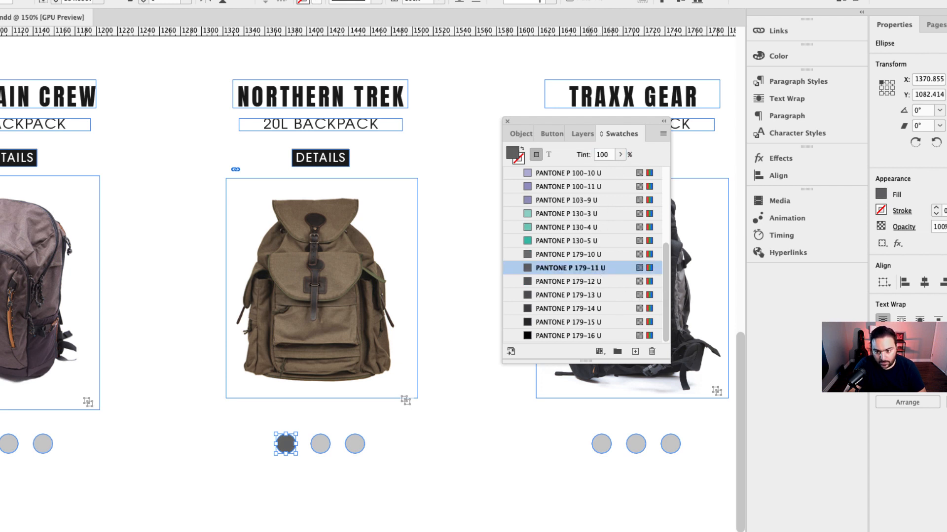
{"action": "left_click", "coordinate": [552, 134]}
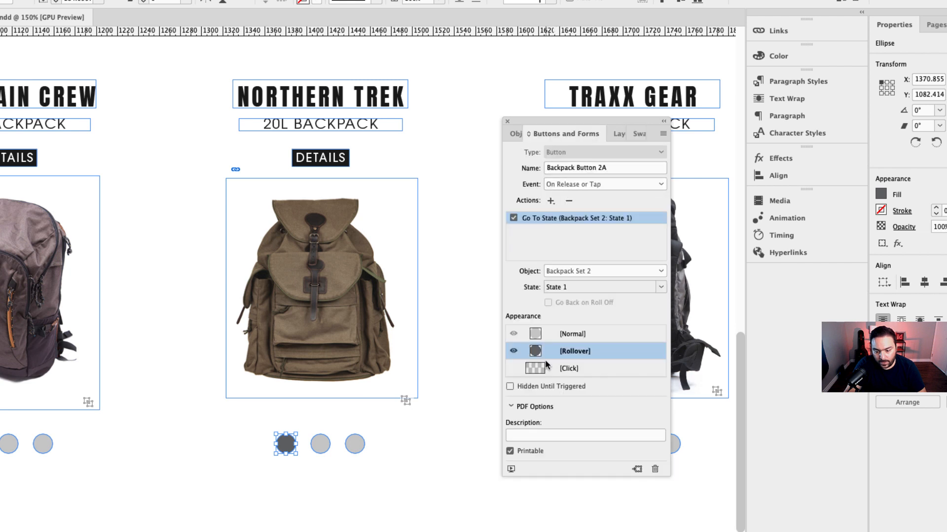
{"action": "left_click", "coordinate": [566, 335]}
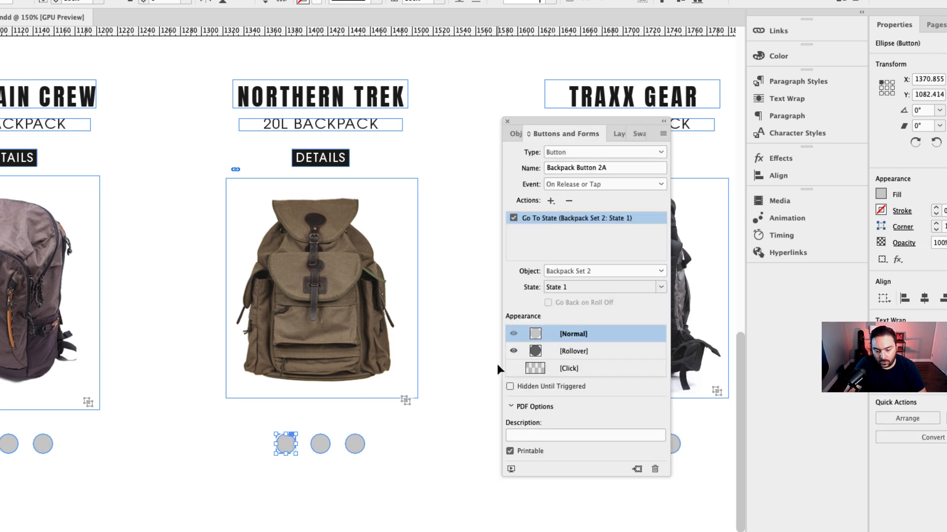
- Make the second circle below the Northern Trek backpack a button named Backpack Button 2B
{"action": "left_click", "coordinate": [324, 446]}
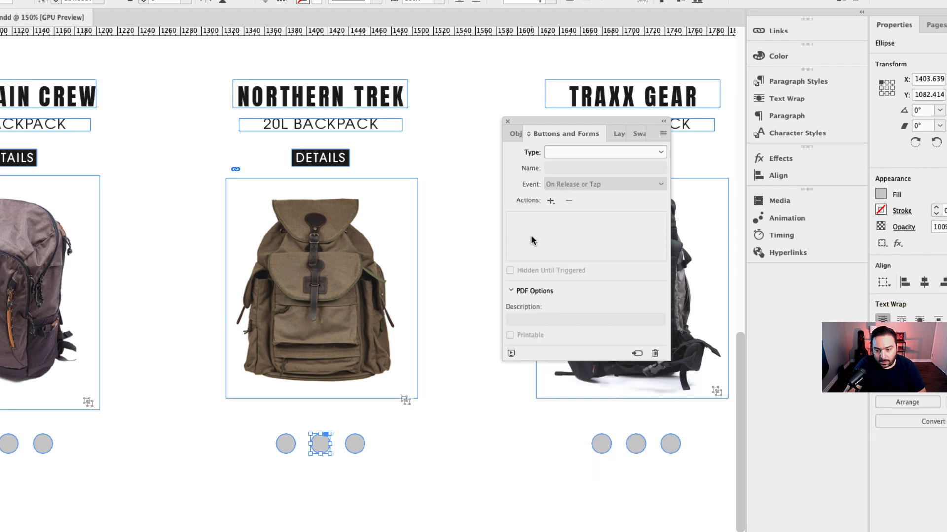
{"action": "left_click", "coordinate": [647, 155]}
{"action": "left_click", "coordinate": [597, 164]}
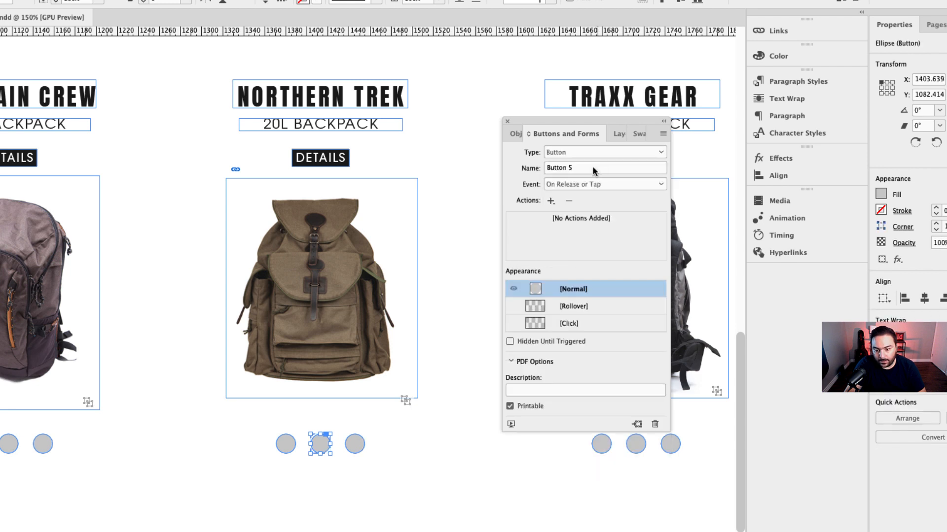
{"action": "left_click", "coordinate": [583, 168]}
{"action": "type", "text": "Ba"}
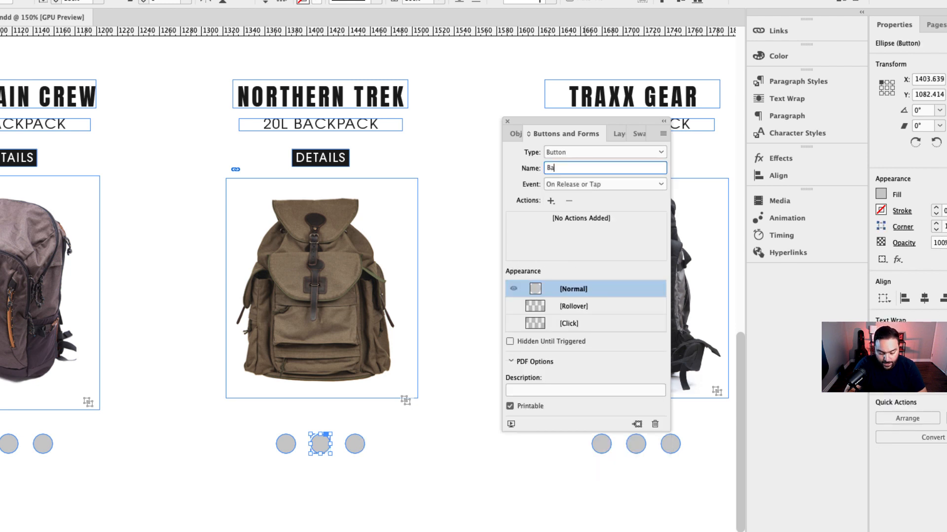
{"action": "type", "text": "ckpack Button 2B"}
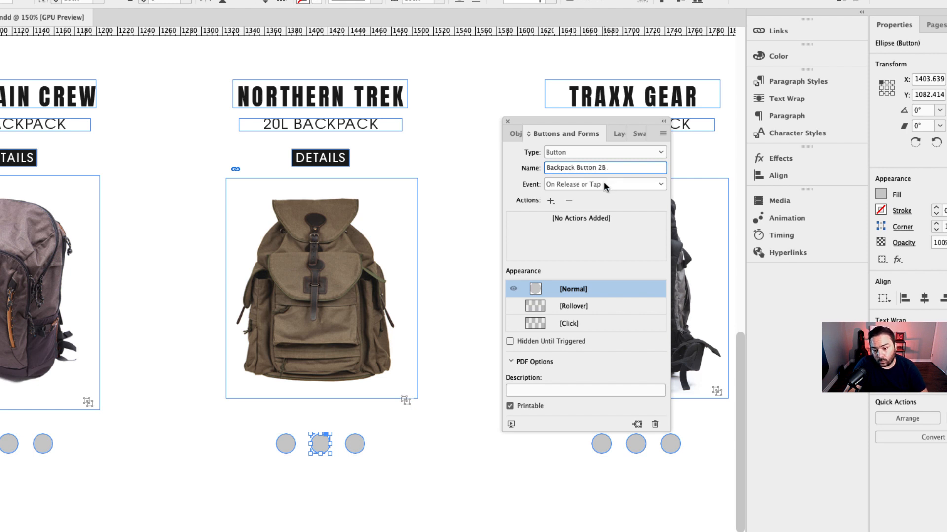
{"action": "key", "text": "Return"}
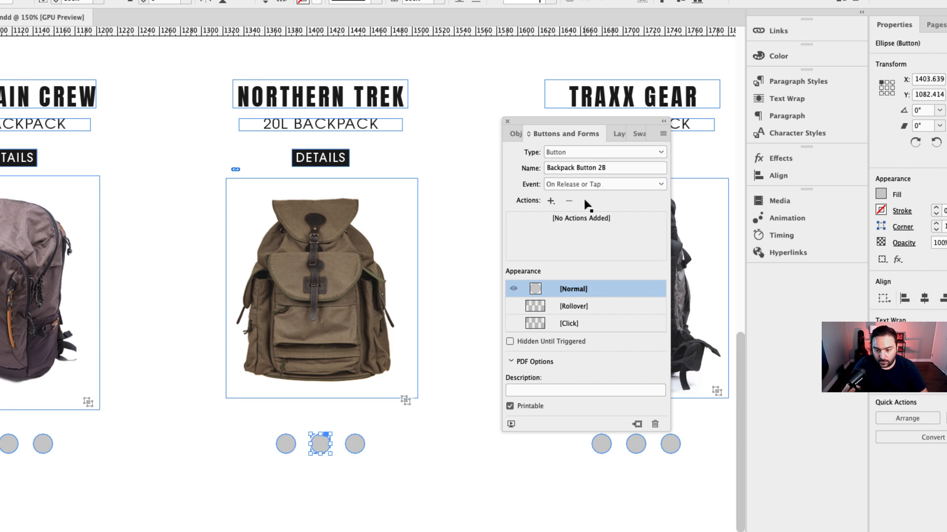
- Add a Go To State action to Backpack Button 2B that targets State 2 of Backpack Set 2
{"action": "left_click", "coordinate": [550, 201]}
{"action": "left_click", "coordinate": [594, 343]}
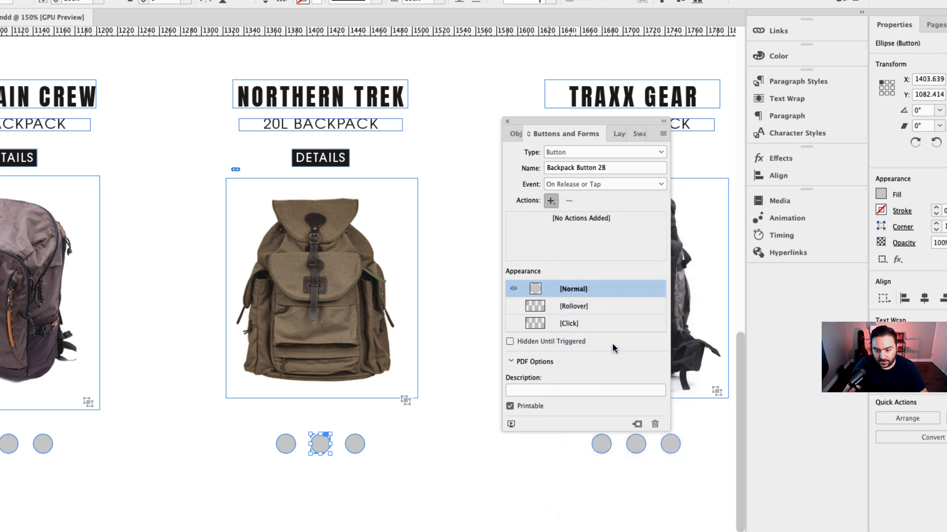
{"action": "left_click", "coordinate": [579, 272]}
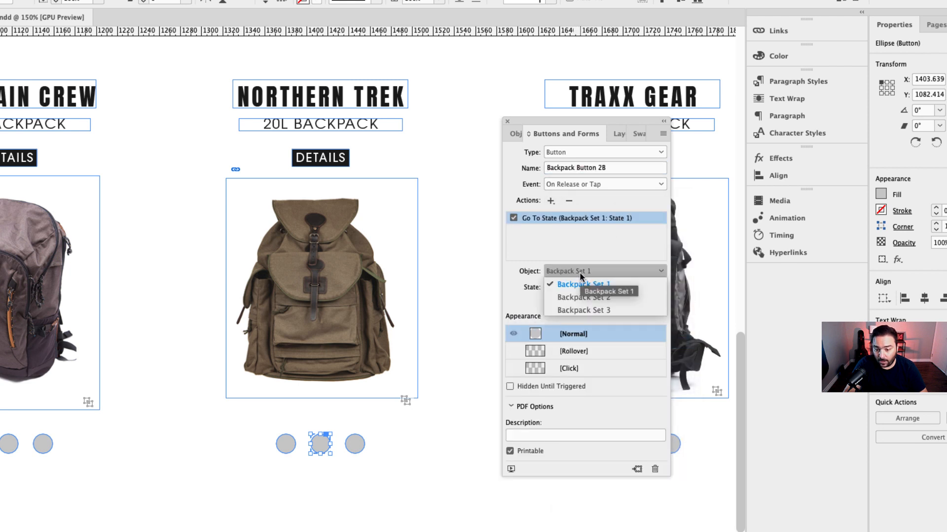
{"action": "left_click", "coordinate": [591, 297]}
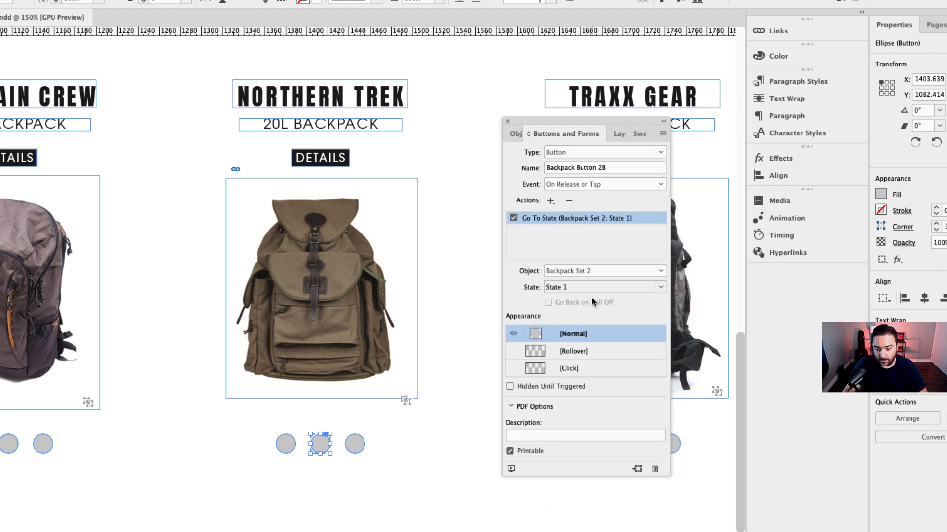
{"action": "left_click", "coordinate": [573, 287]}
{"action": "left_click", "coordinate": [582, 332]}
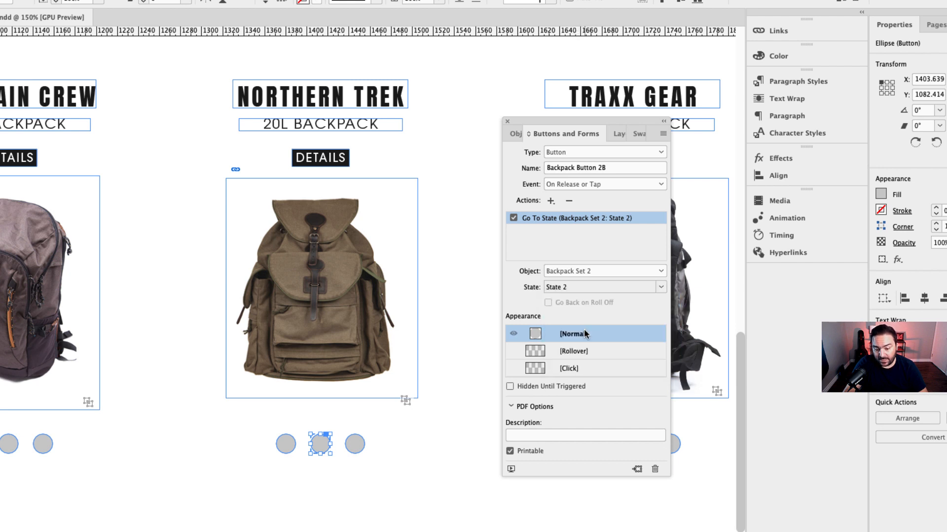
- Give Backpack Button 2B a rollover appearance filled with PANTONE P 179-11 U at 100% tint, and return it to Normal
{"action": "left_click", "coordinate": [570, 351]}
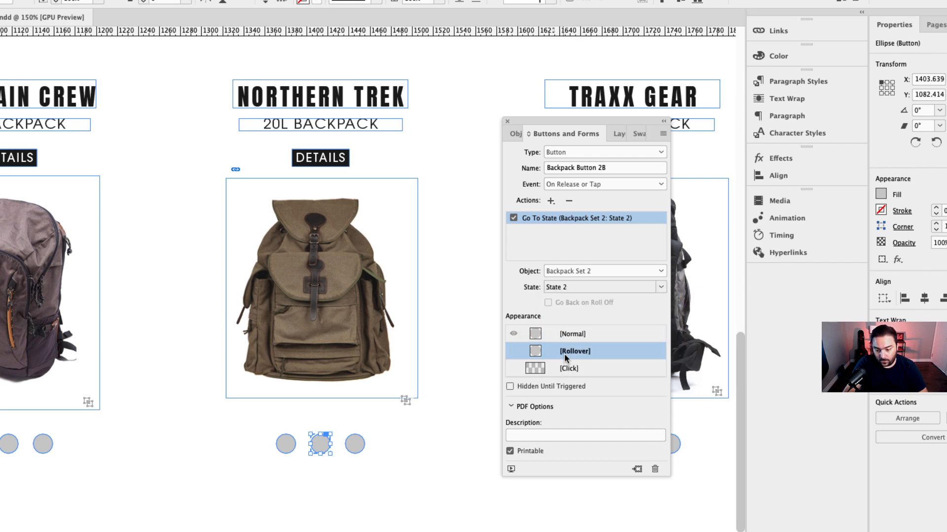
{"action": "left_click", "coordinate": [639, 133]}
{"action": "scroll", "coordinate": [576, 271], "scroll_direction": "down", "scroll_amount": 3}
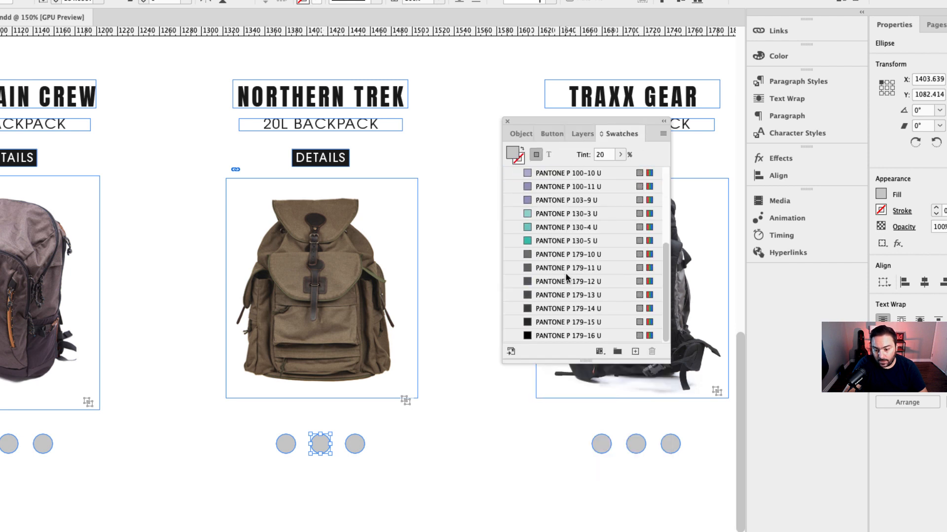
{"action": "left_click", "coordinate": [575, 268]}
{"action": "left_click", "coordinate": [600, 155]}
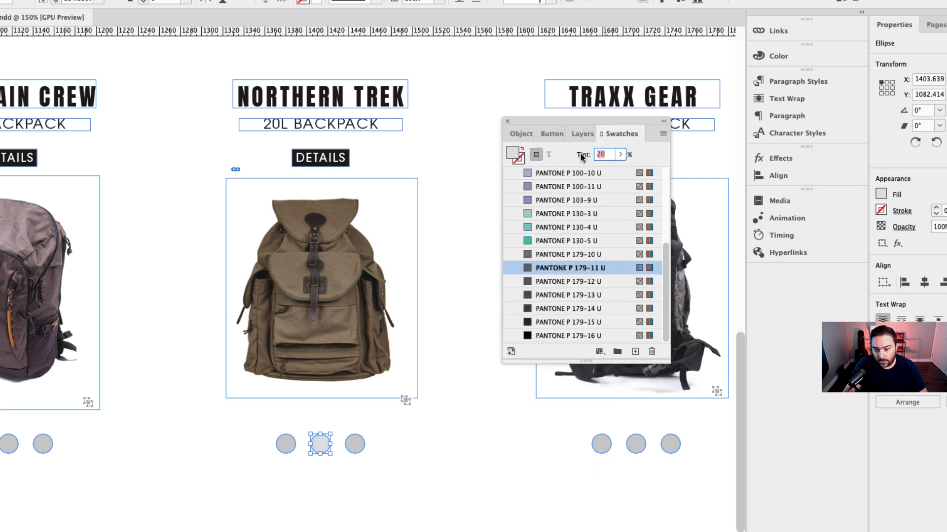
{"action": "type", "text": "100"}
{"action": "key", "text": "Return"}
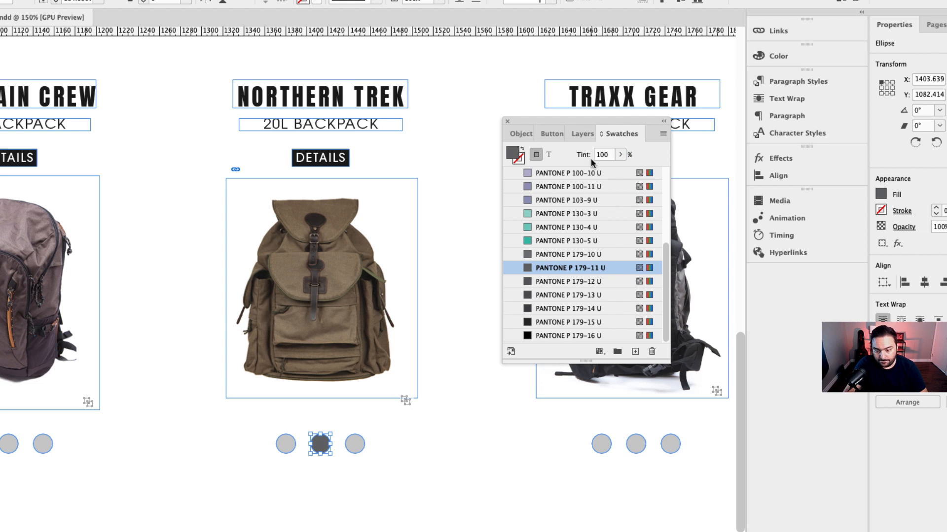
{"action": "scroll", "coordinate": [628, 214], "scroll_direction": "up", "scroll_amount": 5}
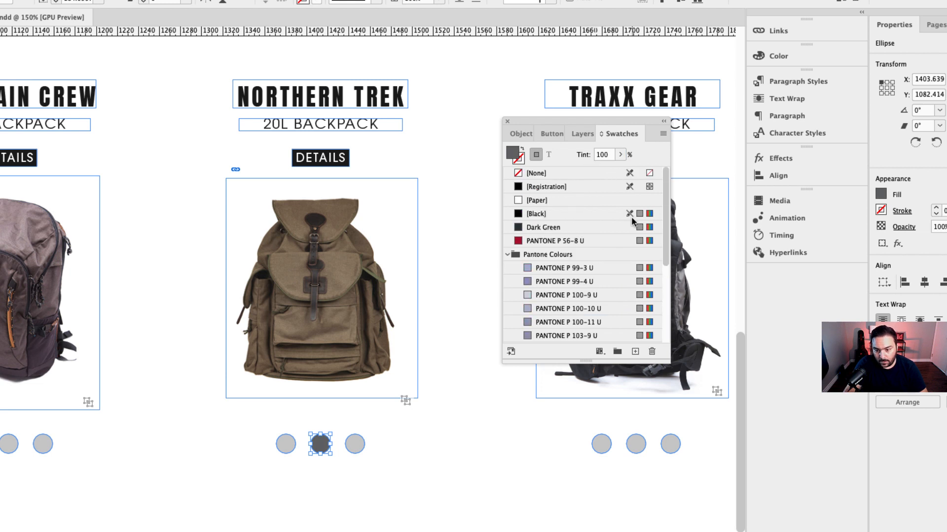
{"action": "left_click", "coordinate": [552, 133]}
{"action": "left_click", "coordinate": [567, 335]}
{"action": "left_click", "coordinate": [567, 338]}
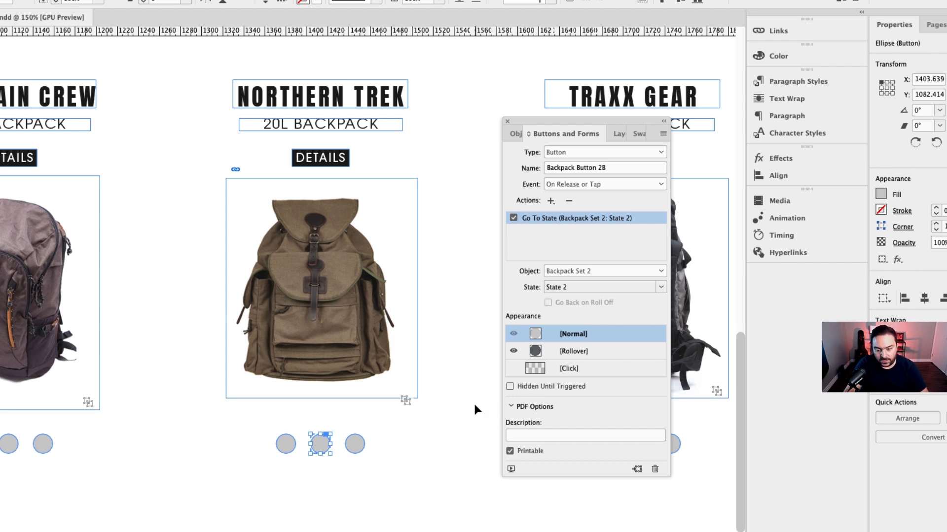
- Make the third circle below the Northern Trek backpack a button named Backpack Button 2C
{"action": "left_click", "coordinate": [362, 445]}
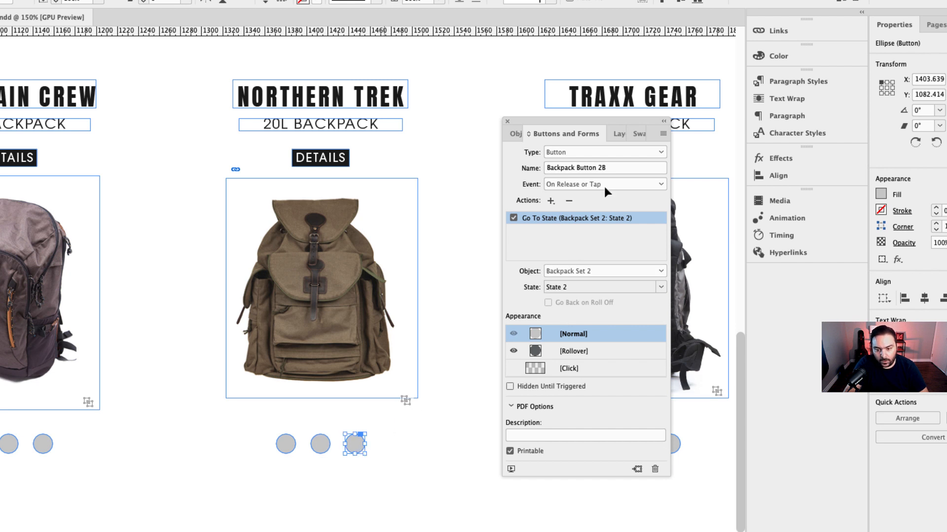
{"action": "left_click", "coordinate": [618, 152]}
{"action": "left_click", "coordinate": [599, 161]}
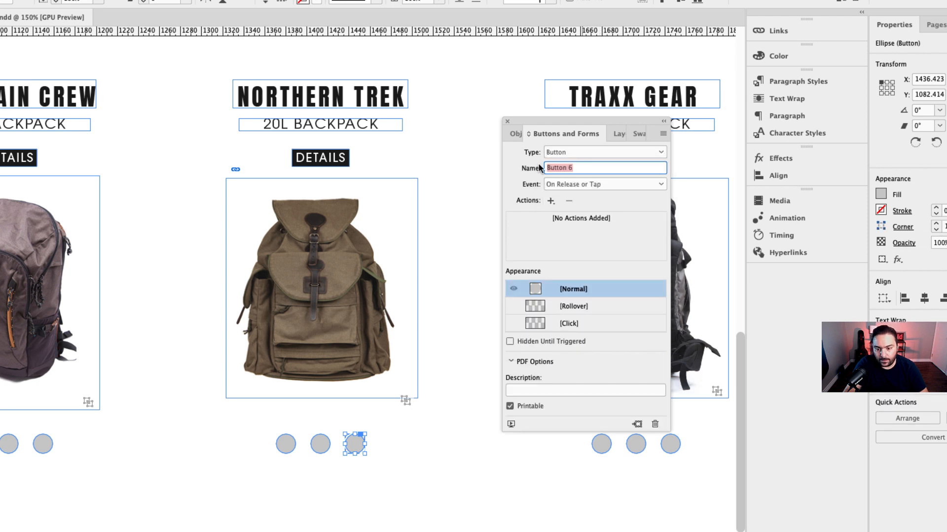
{"action": "type", "text": "Backpa"}
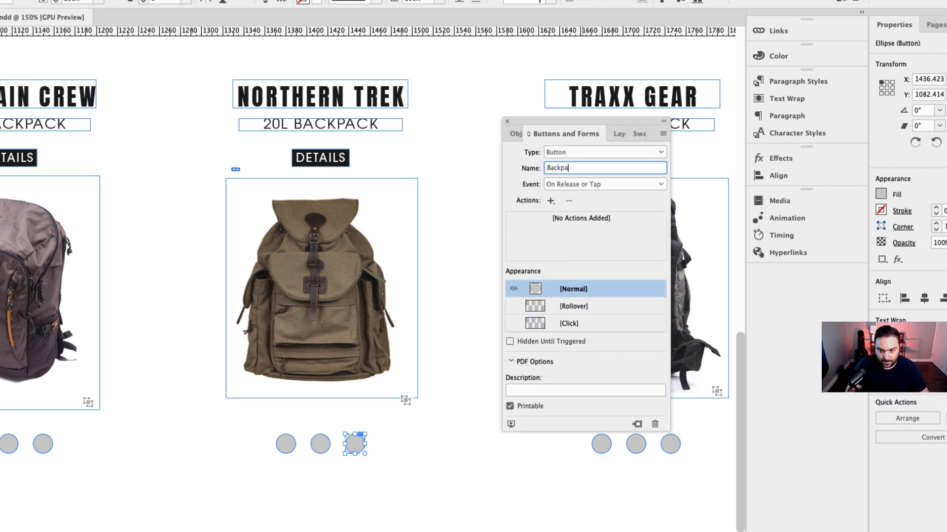
{"action": "type", "text": "ck Button"}
{"action": "type", "text": "2C"}
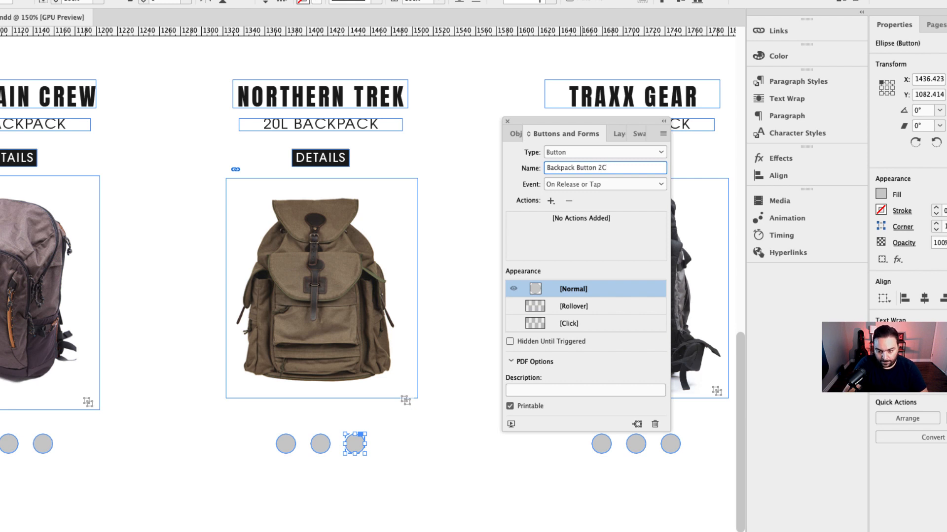
{"action": "key", "text": "Tab"}
- Add a Go To State action to Backpack Button 2C that targets State 3 of Backpack Set 2
{"action": "left_click", "coordinate": [550, 200]}
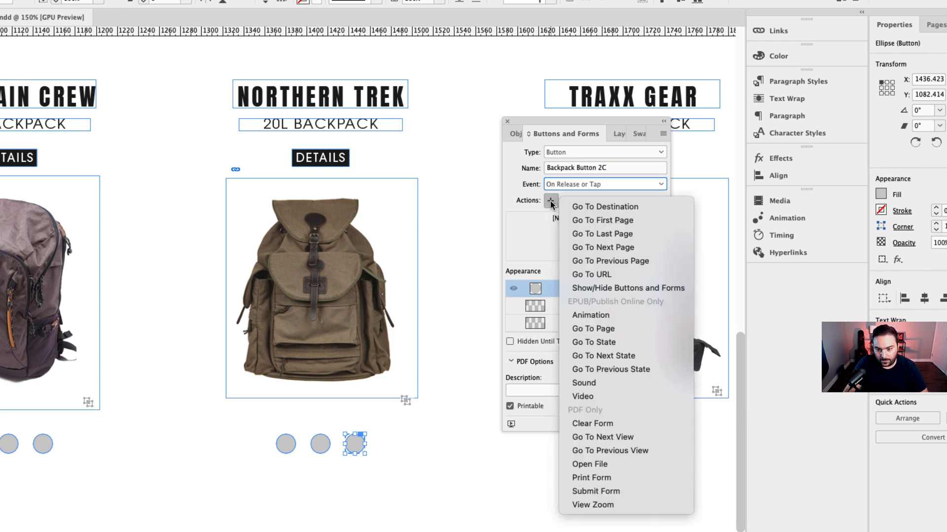
{"action": "left_click", "coordinate": [621, 342]}
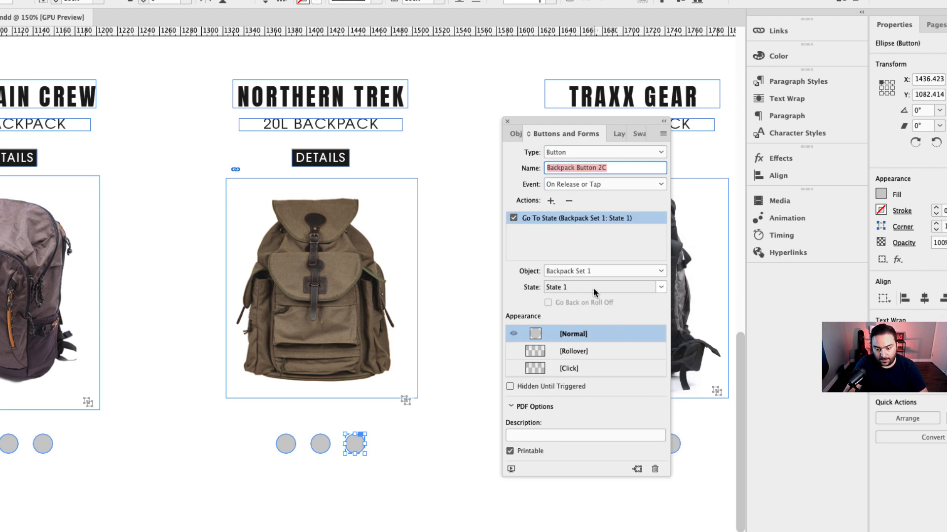
{"action": "left_click", "coordinate": [593, 273]}
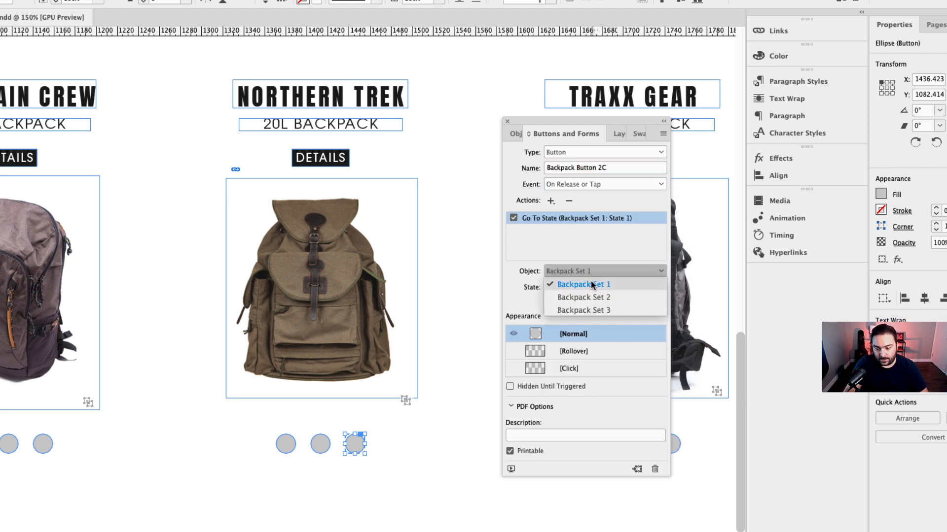
{"action": "left_click", "coordinate": [591, 294]}
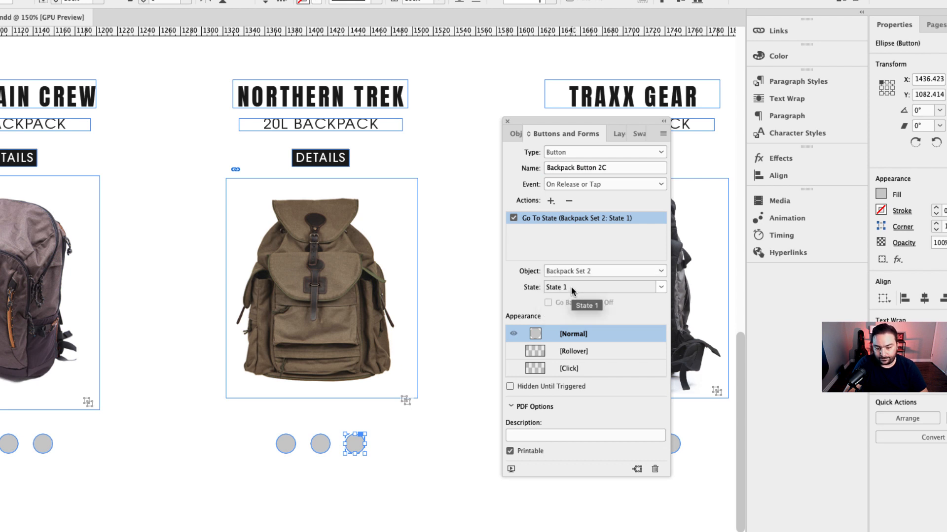
{"action": "left_click", "coordinate": [571, 287]}
{"action": "left_click", "coordinate": [579, 357]}
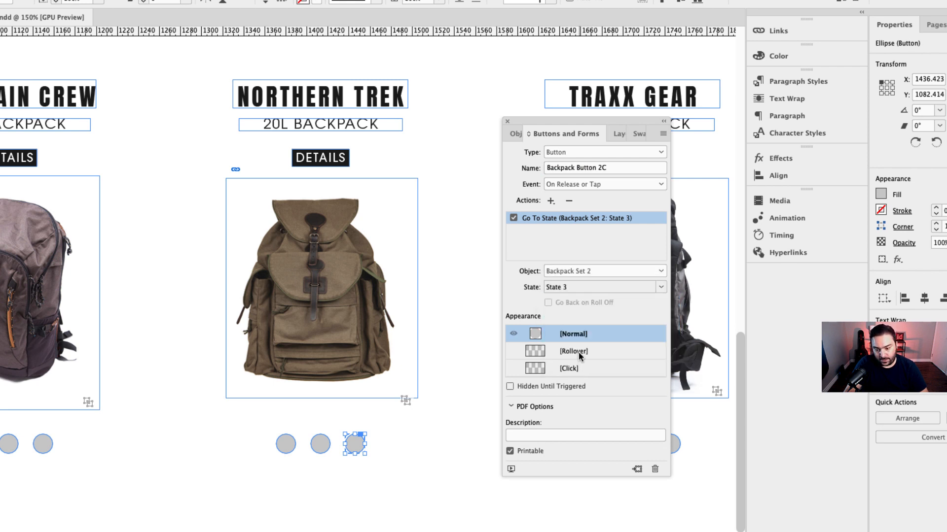
- Give Backpack Button 2C a rollover appearance filled with PANTONE P 179-11 U at 100% tint, return it to Normal and deselect it
{"action": "left_click", "coordinate": [571, 352]}
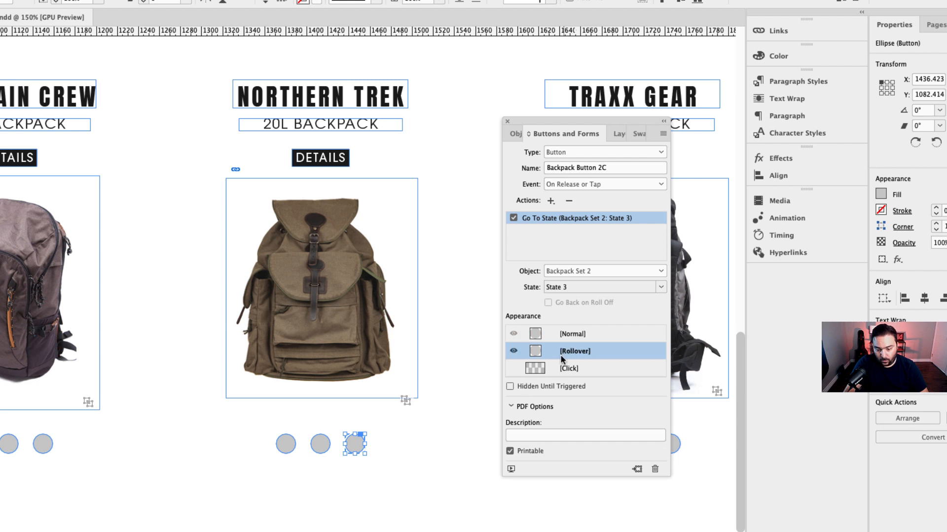
{"action": "double_click", "coordinate": [357, 446]}
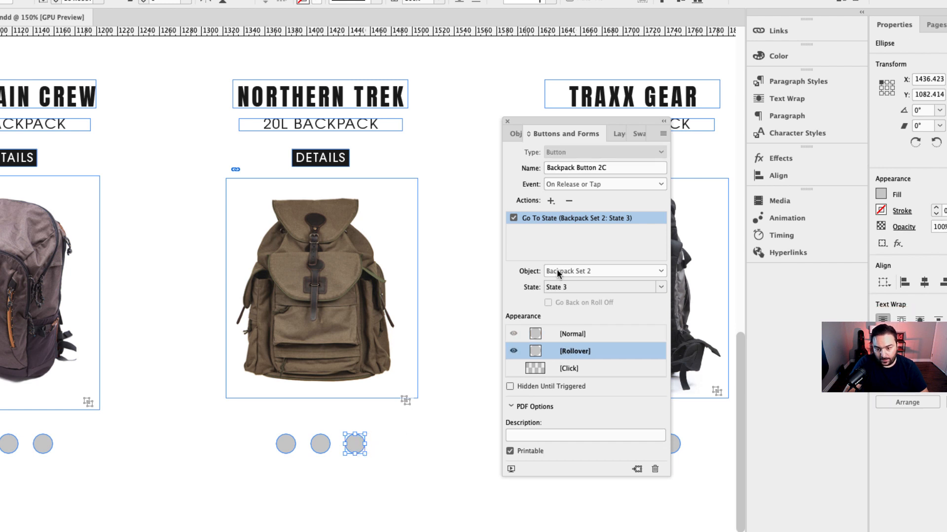
{"action": "left_click", "coordinate": [639, 134]}
{"action": "scroll", "coordinate": [663, 251], "scroll_direction": "down", "scroll_amount": 5}
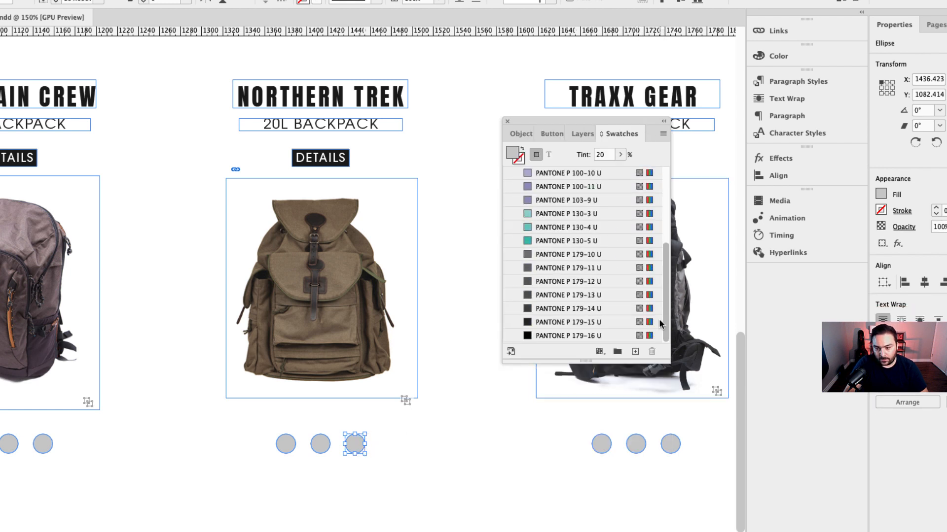
{"action": "left_click", "coordinate": [606, 269]}
{"action": "double_click", "coordinate": [602, 155]}
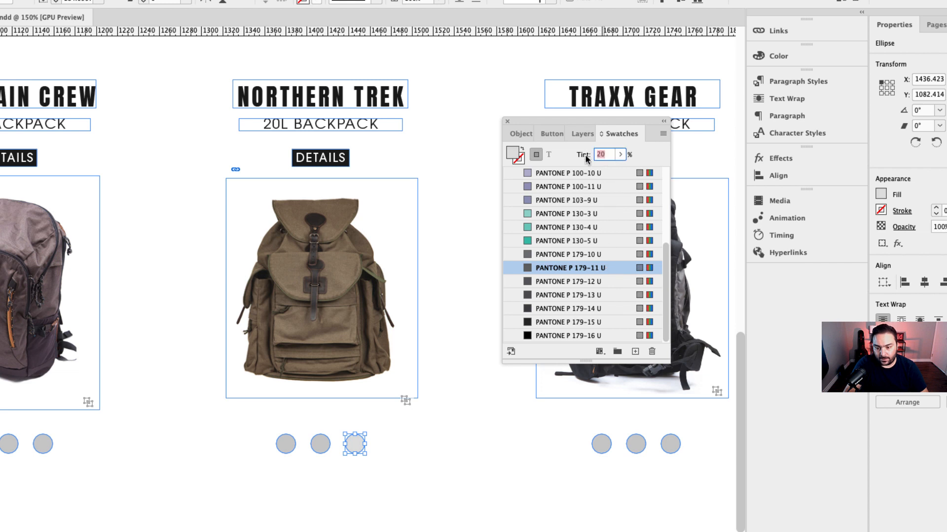
{"action": "type", "text": "100"}
{"action": "key", "text": "Return"}
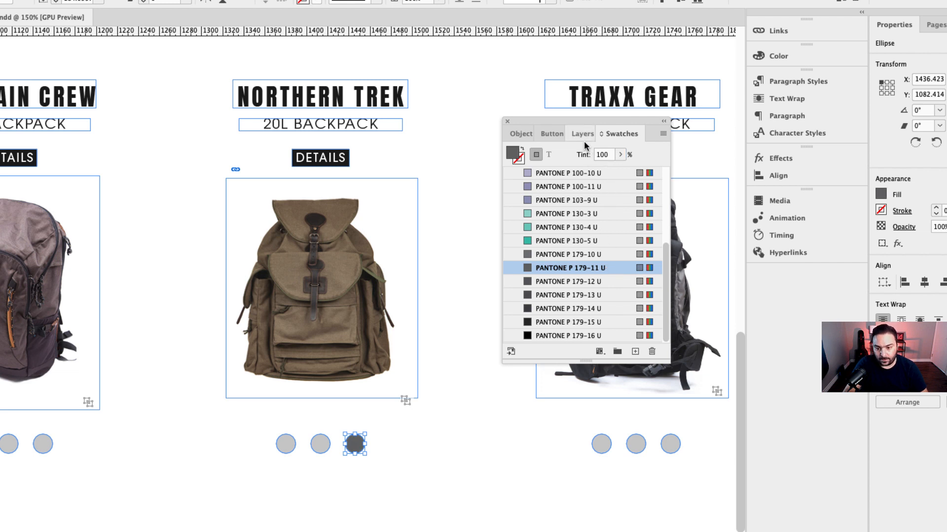
{"action": "left_click", "coordinate": [555, 134]}
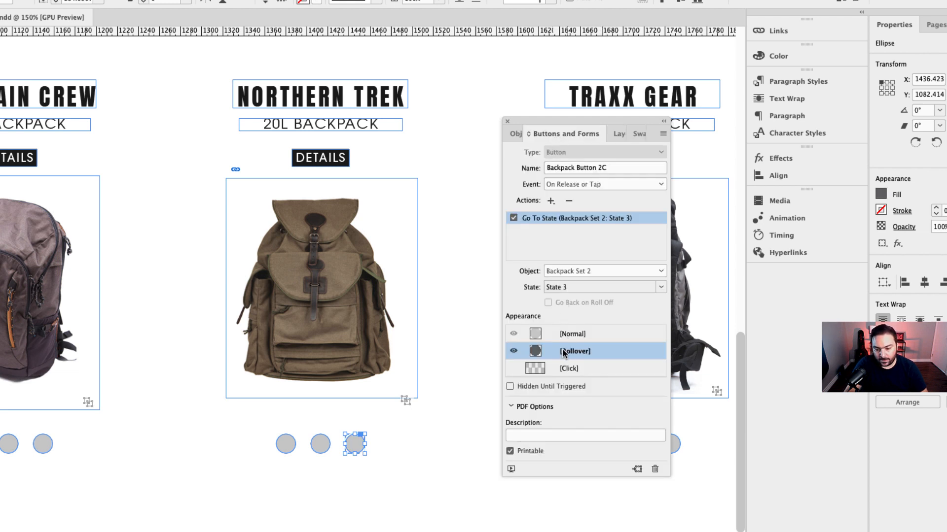
{"action": "left_click", "coordinate": [552, 332]}
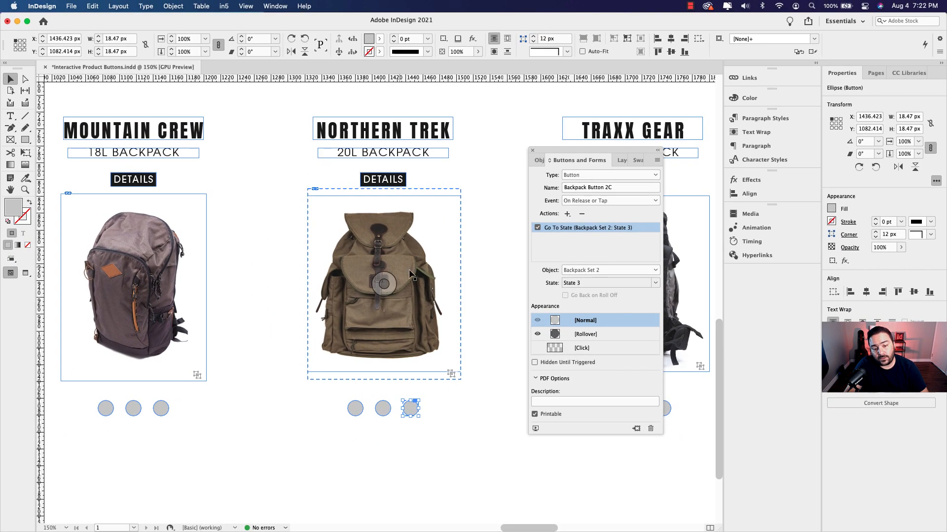
{"action": "left_click", "coordinate": [462, 403]}
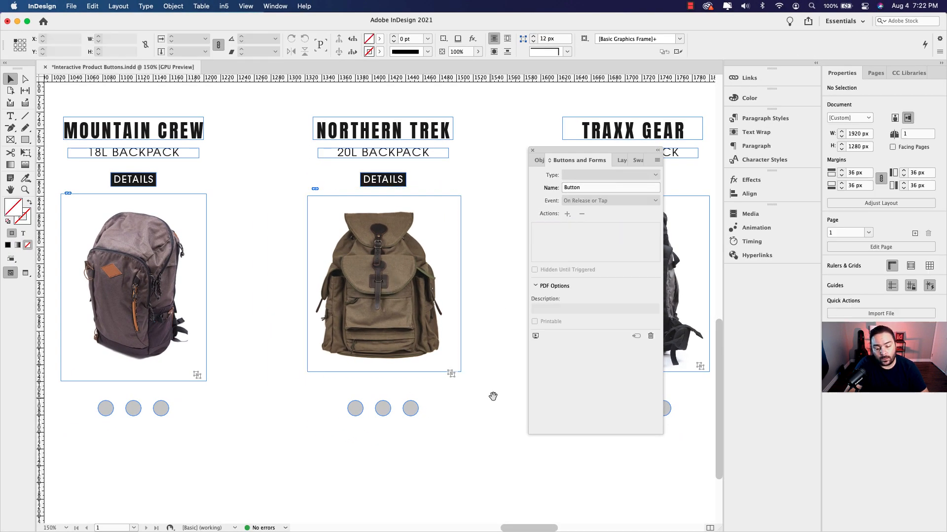
- Preview the page's interactivity and test the circle buttons below the Mountain Crew, Northern Trek and Traxx Gear backpacks
{"action": "left_click_drag", "start_coordinate": [531, 394], "coordinate": [351, 408]}
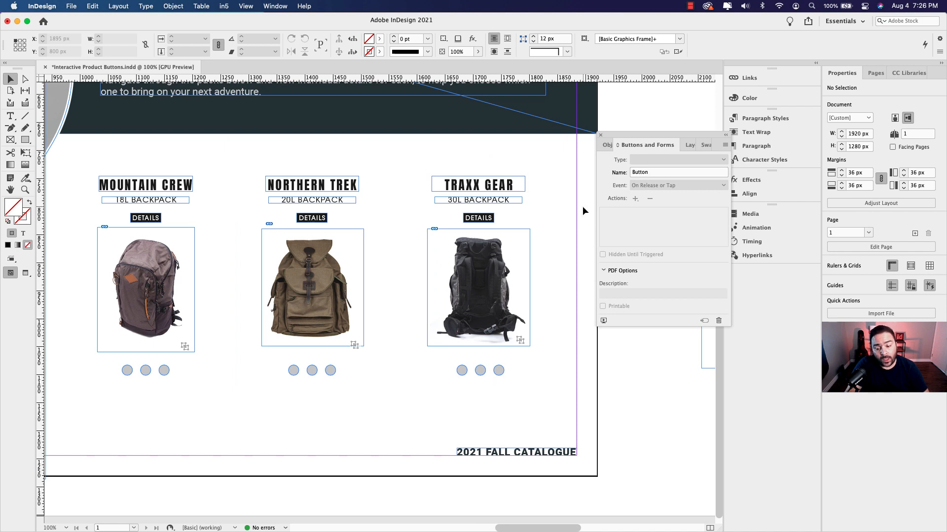
{"action": "left_click", "coordinate": [602, 322]}
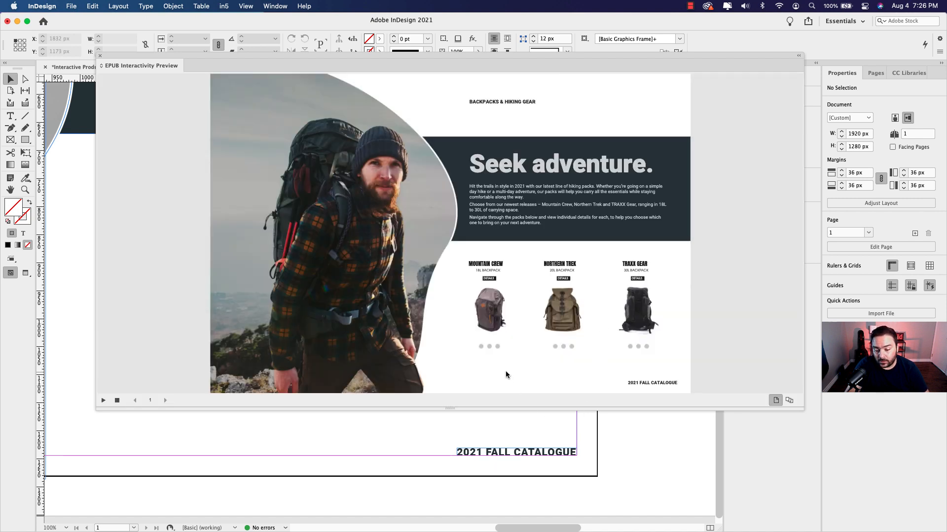
{"action": "left_click", "coordinate": [490, 348]}
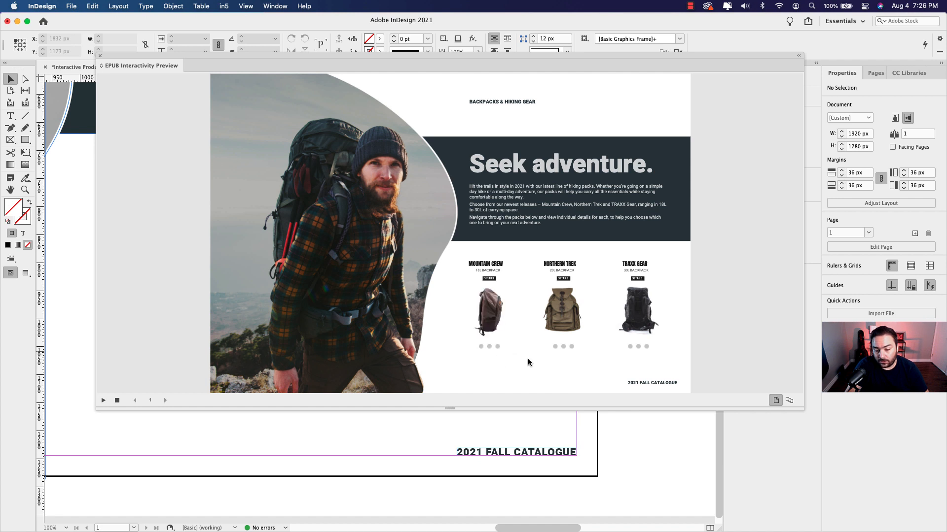
{"action": "left_click", "coordinate": [564, 348]}
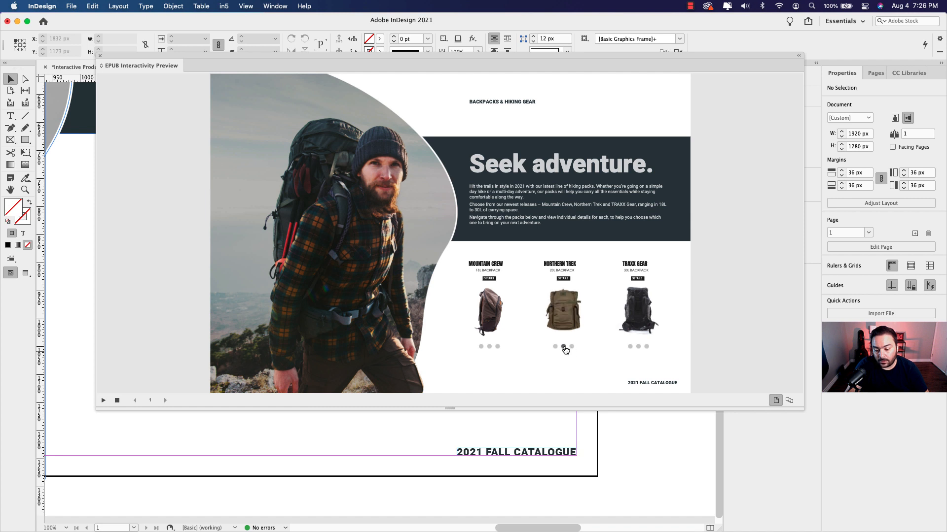
{"action": "left_click", "coordinate": [571, 349]}
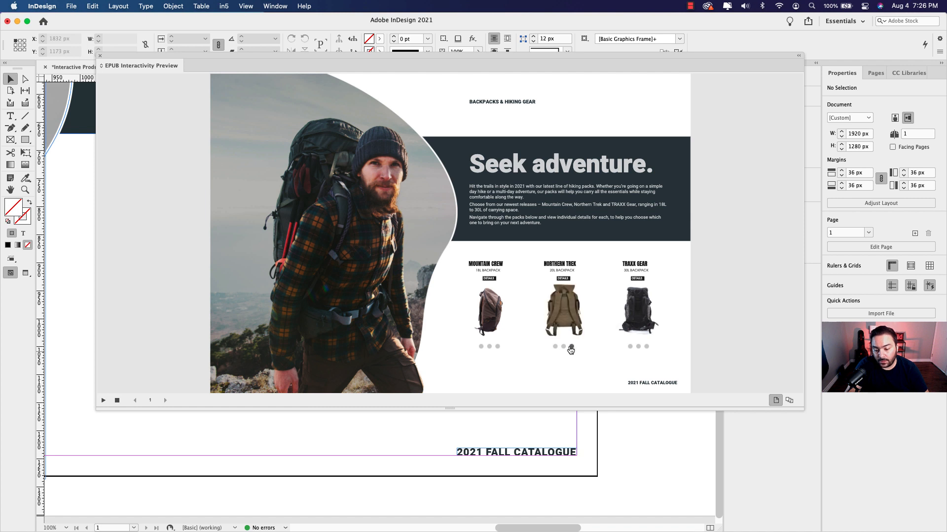
{"action": "left_click", "coordinate": [639, 348]}
{"action": "left_click", "coordinate": [645, 348]}
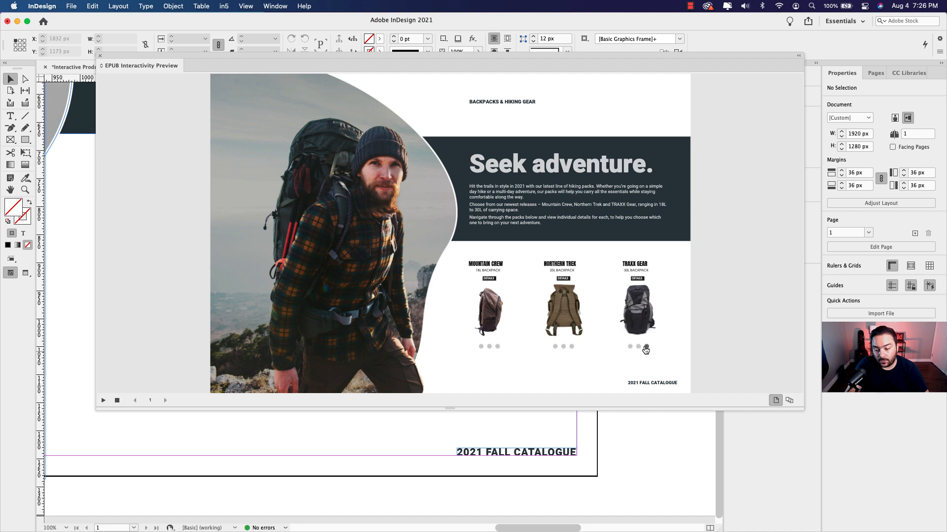
{"action": "left_click", "coordinate": [100, 55]}
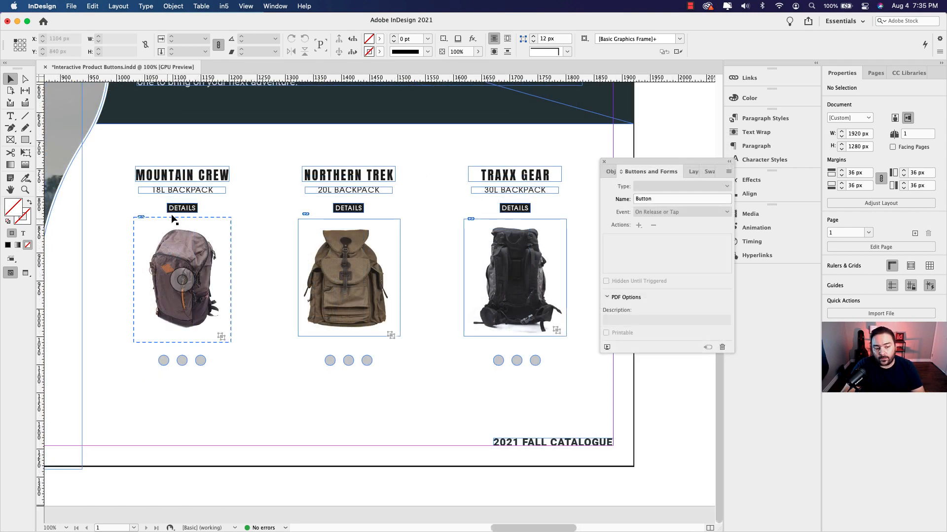
- Set the inset spacing of the $129.00 description card's text frame to 14 px on all sides
{"action": "left_click", "coordinate": [185, 209]}
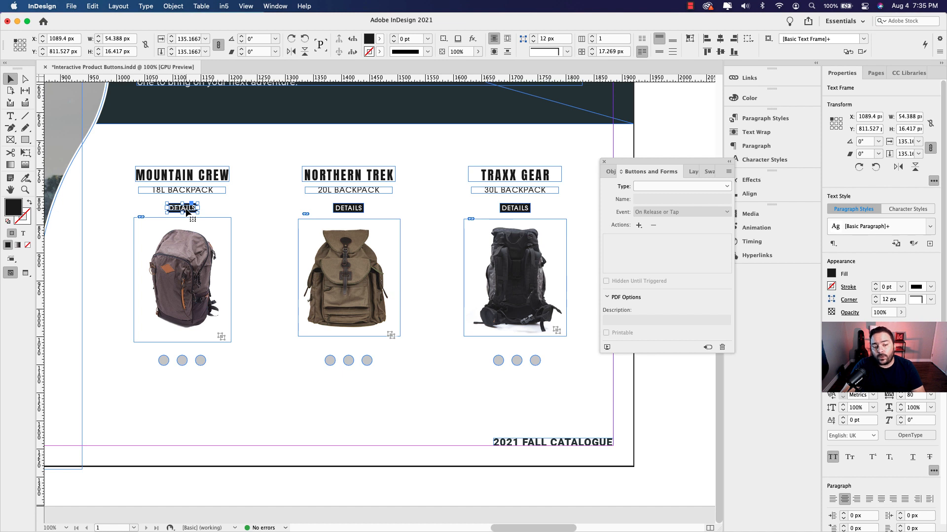
{"action": "left_click", "coordinate": [247, 206]}
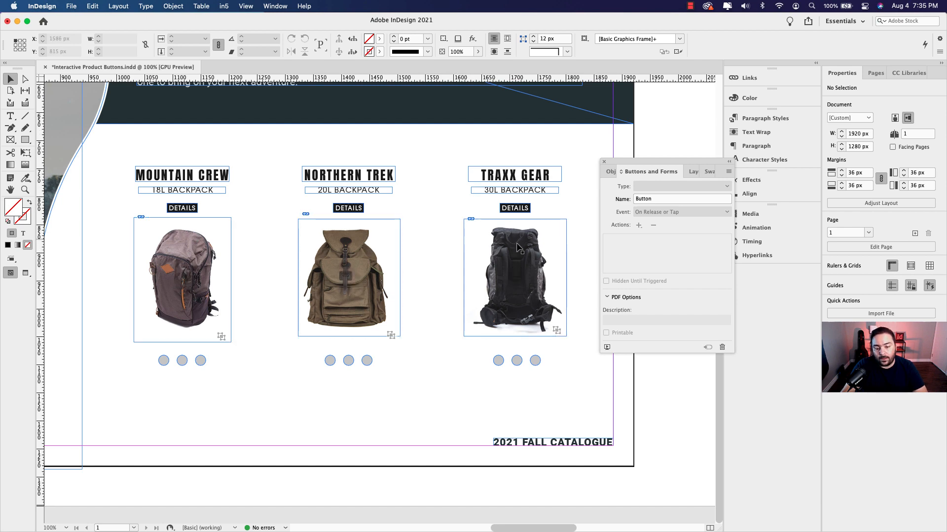
{"action": "scroll", "coordinate": [517, 247], "scroll_direction": "right", "scroll_amount": 15}
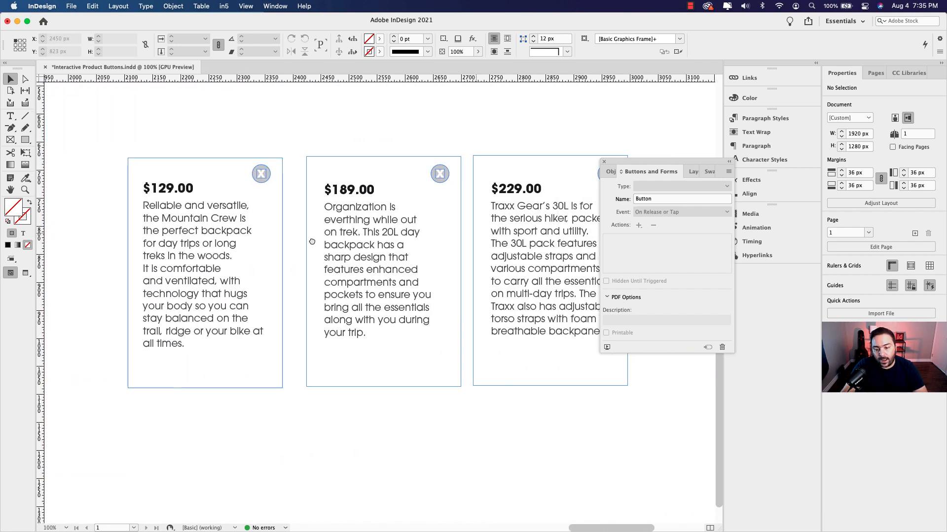
{"action": "scroll", "coordinate": [312, 241], "scroll_direction": "right", "scroll_amount": 3}
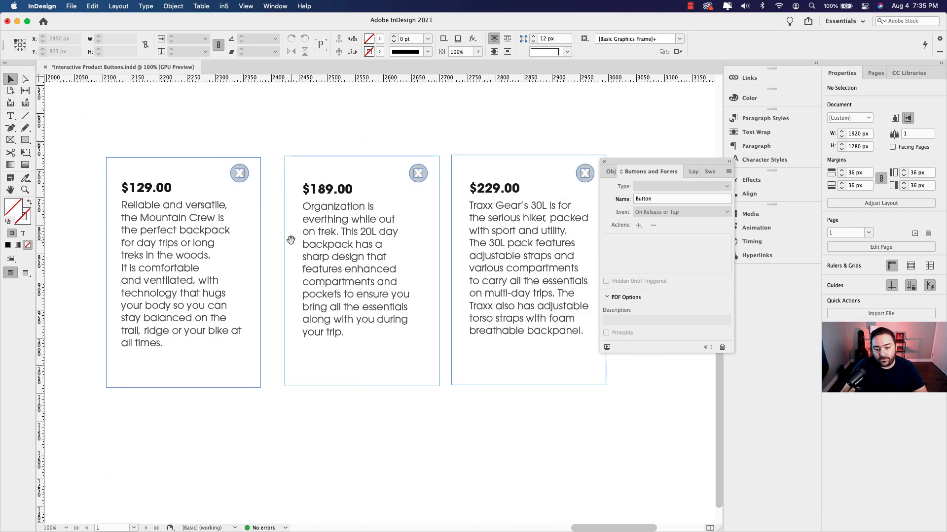
{"action": "left_click", "coordinate": [234, 226]}
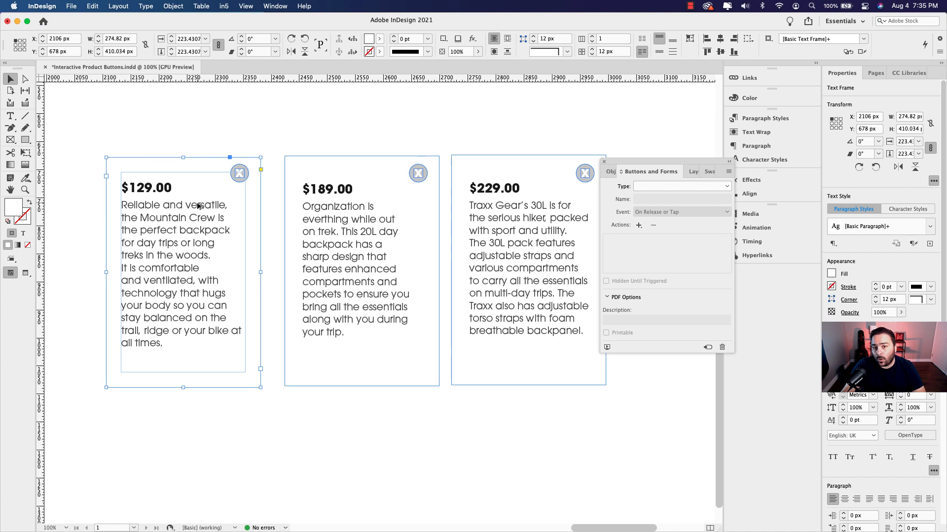
{"action": "key", "text": "super+b"}
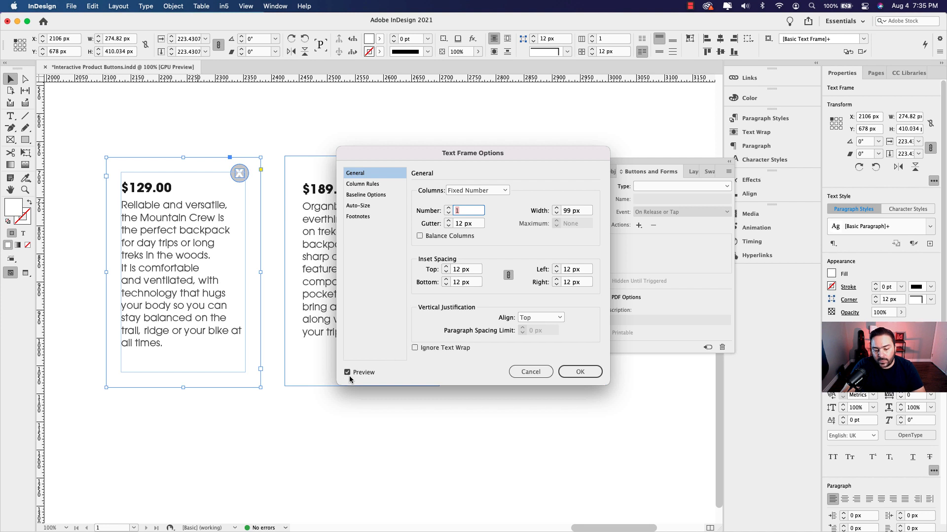
{"action": "left_click", "coordinate": [446, 267]}
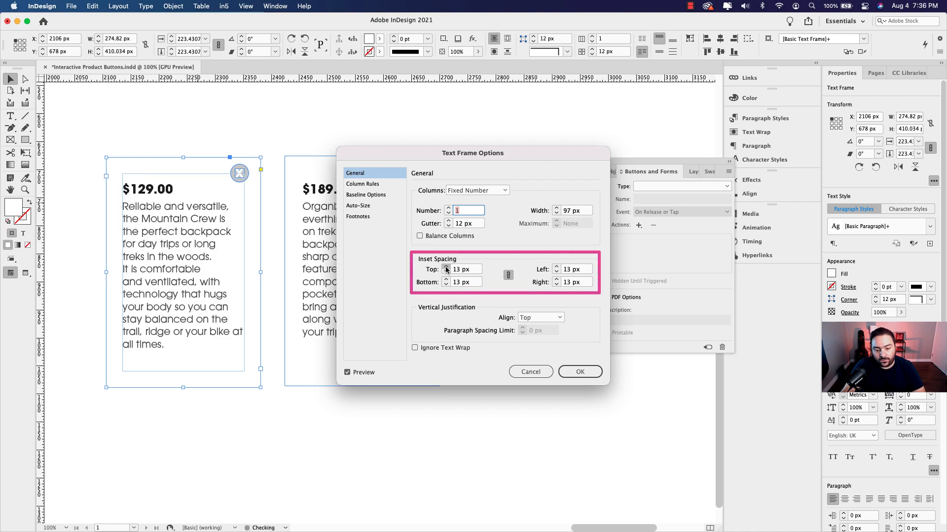
{"action": "left_click", "coordinate": [446, 268]}
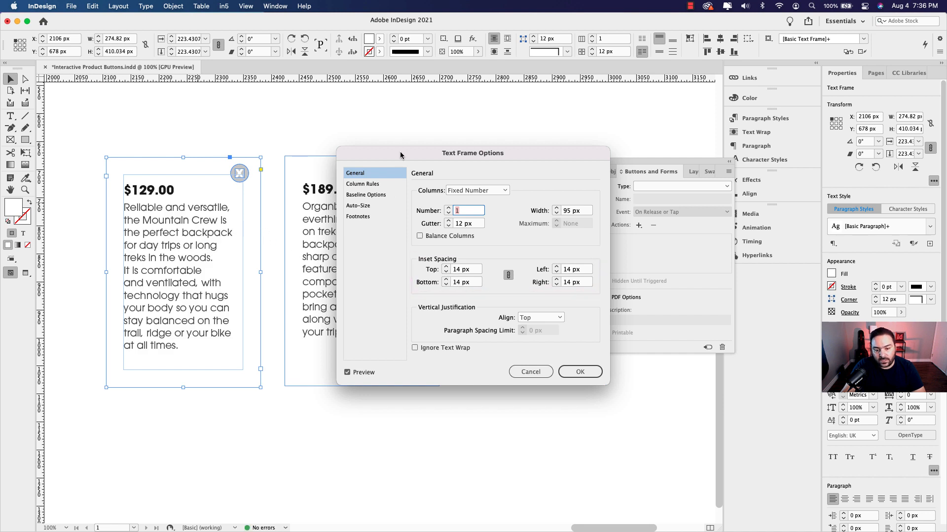
{"action": "mouse_move", "coordinate": [400, 155]}
{"action": "left_mouse_down"}
{"action": "mouse_move", "coordinate": [514, 285]}
{"action": "mouse_move", "coordinate": [431, 213]}
{"action": "mouse_move", "coordinate": [397, 158]}
{"action": "left_mouse_up"}
{"action": "left_click", "coordinate": [577, 380]}
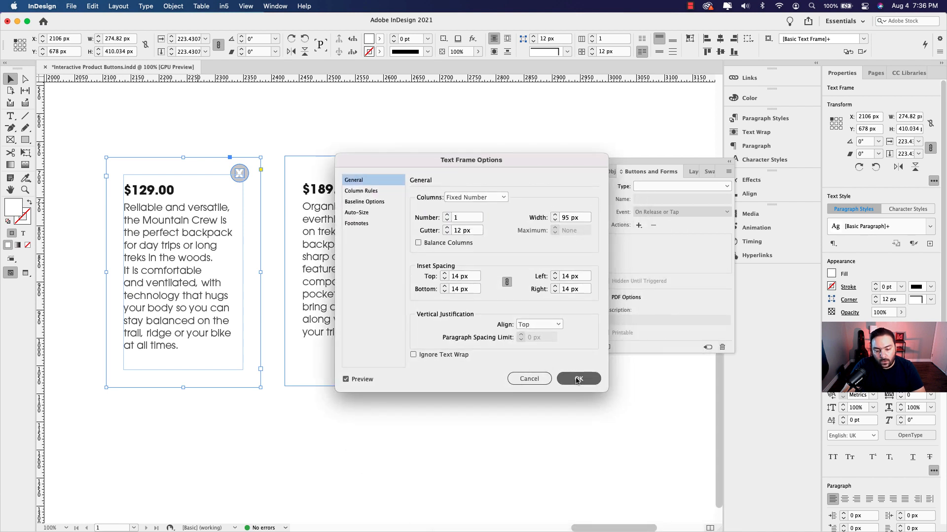
{"action": "left_click", "coordinate": [269, 207]}
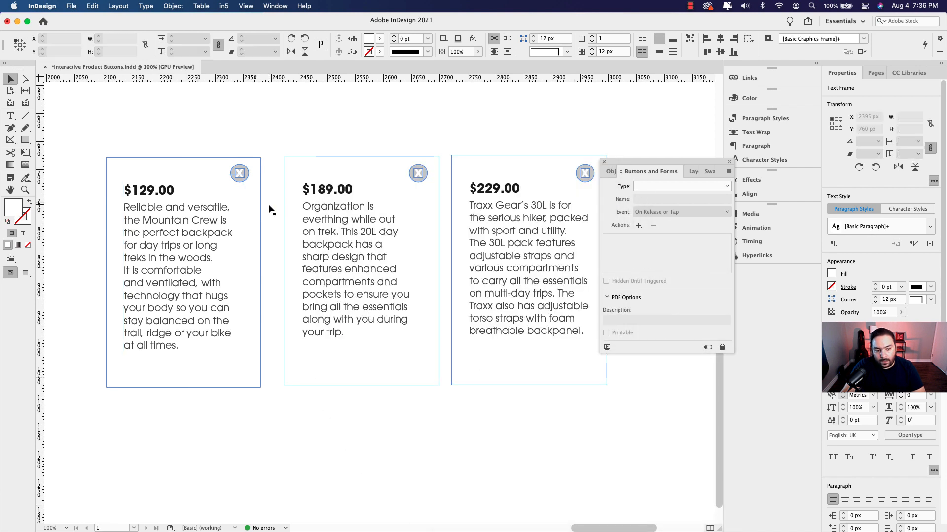
- Move the $129.00 description card together with its X icon from the pasteboard onto the Mountain Crew backpack
{"action": "left_click", "coordinate": [241, 175]}
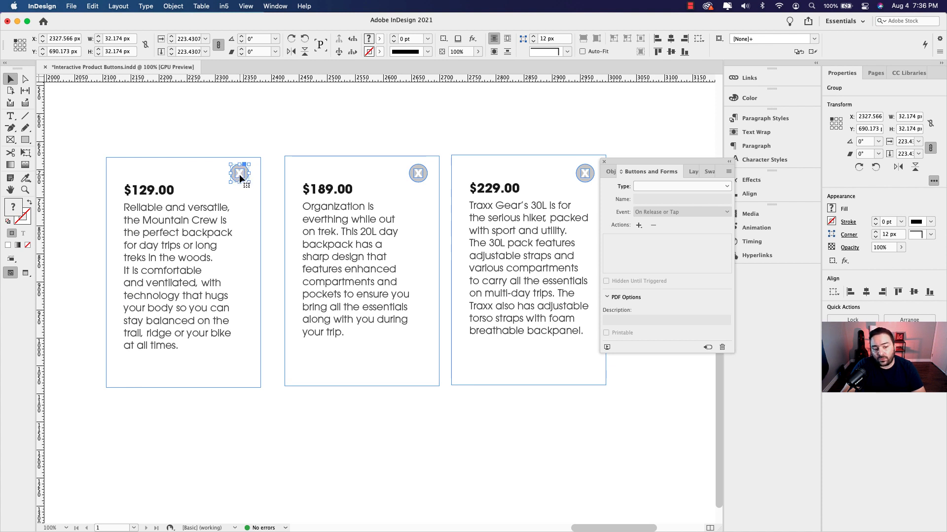
{"action": "left_click", "coordinate": [270, 196]}
{"action": "scroll", "coordinate": [246, 198], "scroll_direction": "left", "scroll_amount": 5}
{"action": "left_click_drag", "start_coordinate": [254, 129], "coordinate": [373, 320]}
{"action": "left_click_drag", "start_coordinate": [304, 355], "coordinate": [417, 331]}
{"action": "left_click_drag", "start_coordinate": [394, 278], "coordinate": [244, 348]}
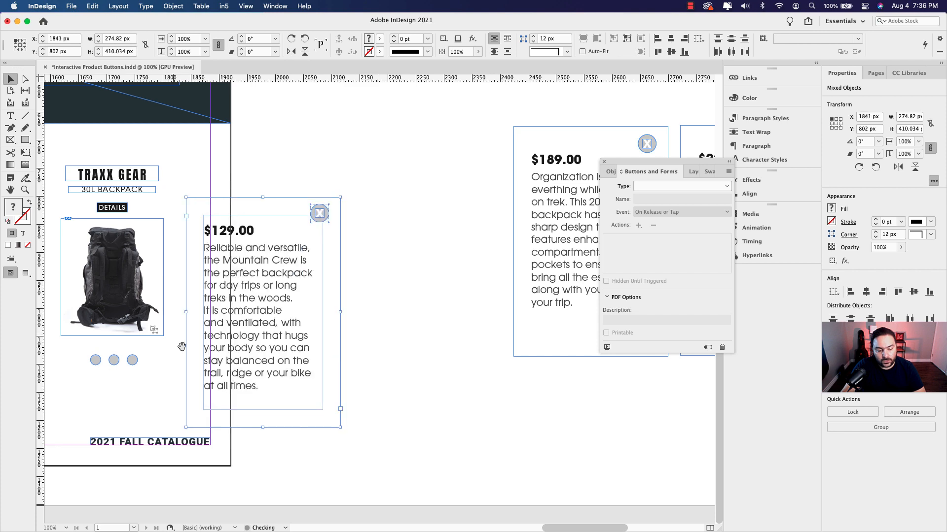
{"action": "left_click_drag", "start_coordinate": [182, 347], "coordinate": [94, 214]}
{"action": "scroll", "coordinate": [96, 214], "scroll_direction": "left", "scroll_amount": 5}
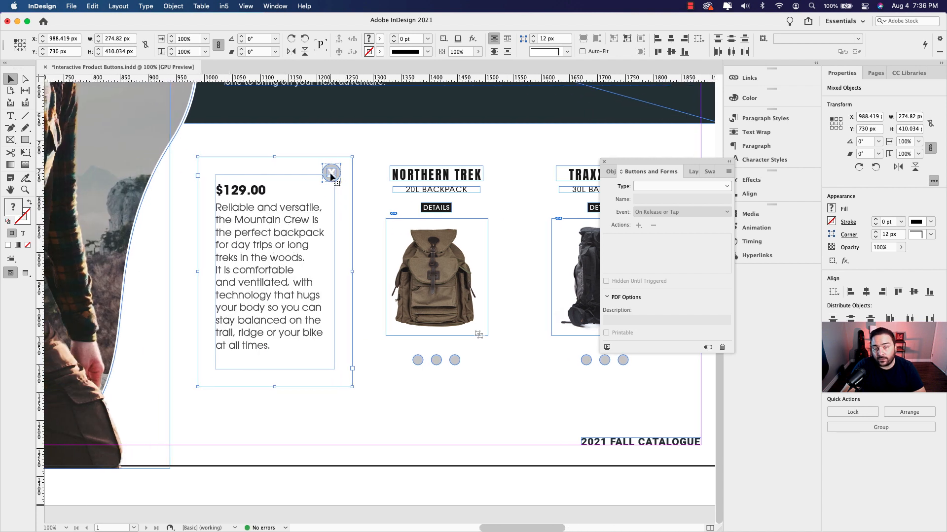
- Move the $129.00 card and its X icon below the Mountain Crew circles, to about X 989 px, Y 1115 px
{"action": "left_click_drag", "start_coordinate": [301, 233], "coordinate": [296, 442]}
{"action": "scroll", "coordinate": [312, 377], "scroll_direction": "left", "scroll_amount": 1}
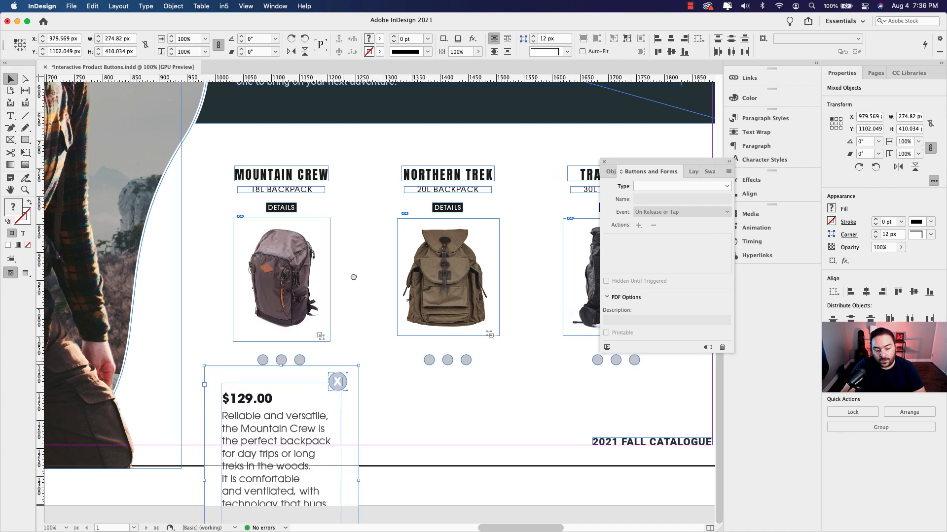
{"action": "left_click_drag", "start_coordinate": [312, 377], "coordinate": [316, 383]}
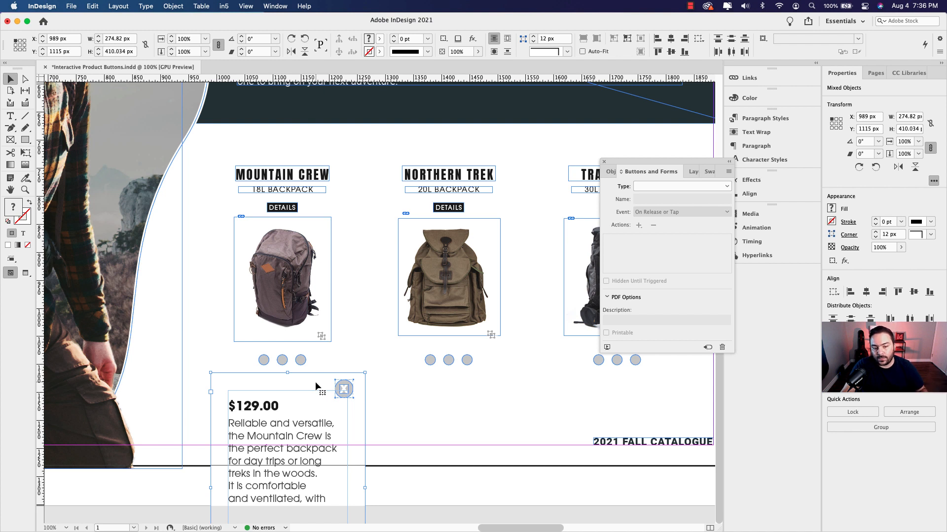
- Make the Details label under the Mountain Crew heading a button named Details Button 1
{"action": "left_click", "coordinate": [282, 207]}
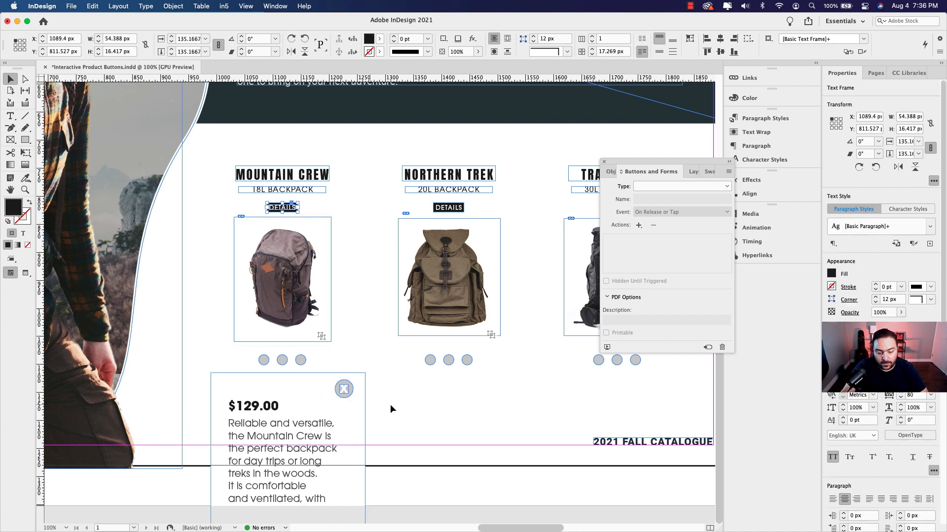
{"action": "scroll", "coordinate": [410, 402], "scroll_direction": "left", "scroll_amount": 2}
{"action": "scroll", "coordinate": [423, 400], "scroll_direction": "left", "scroll_amount": 2}
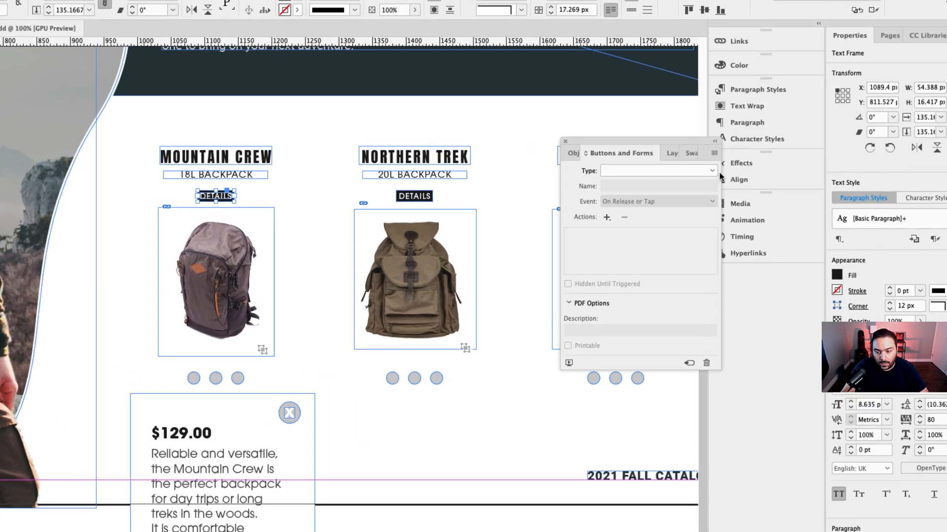
{"action": "left_click", "coordinate": [726, 187]}
{"action": "left_click", "coordinate": [643, 180]}
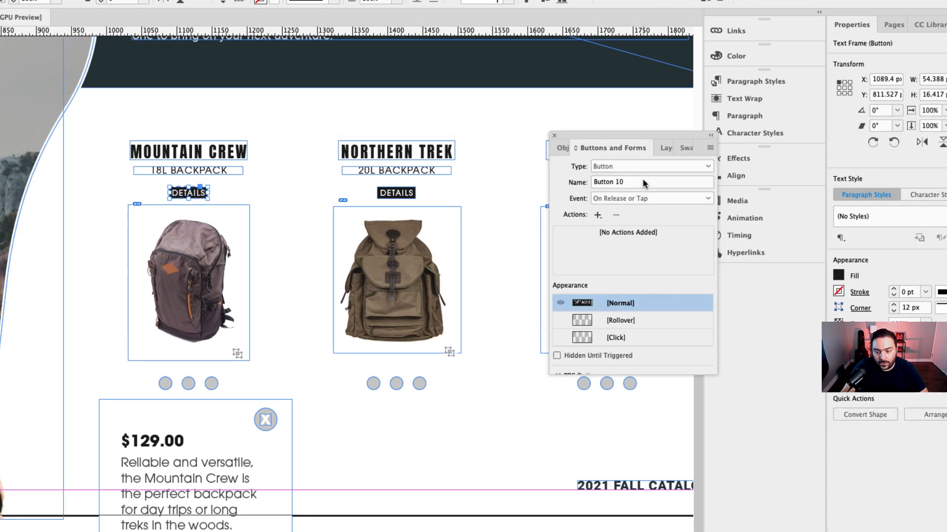
{"action": "triple_click", "coordinate": [631, 181]}
{"action": "type", "text": "De"}
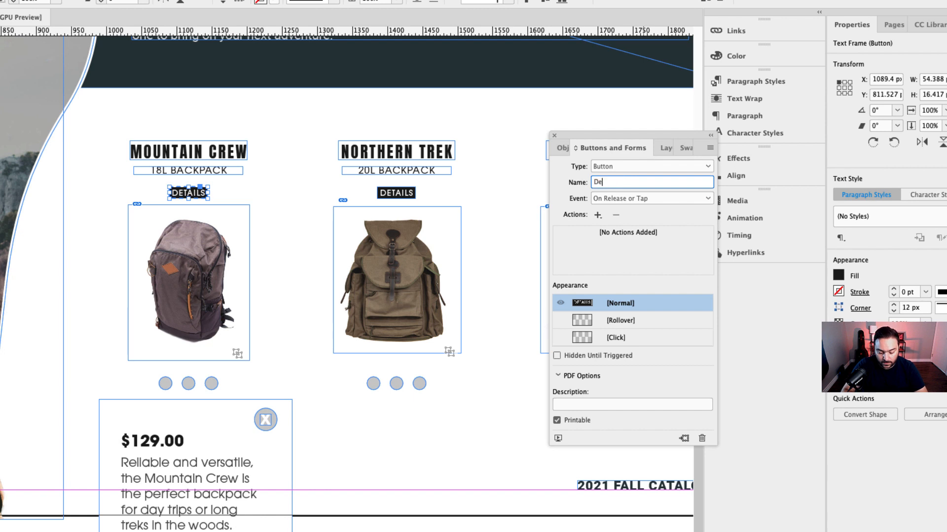
{"action": "type", "text": "tails Bu"}
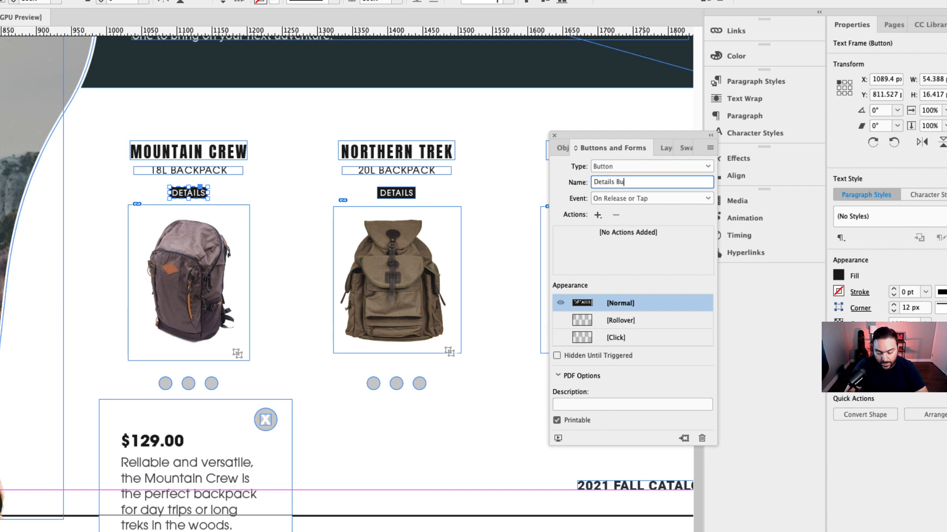
{"action": "type", "text": "tton 1"}
{"action": "key", "text": "Return"}
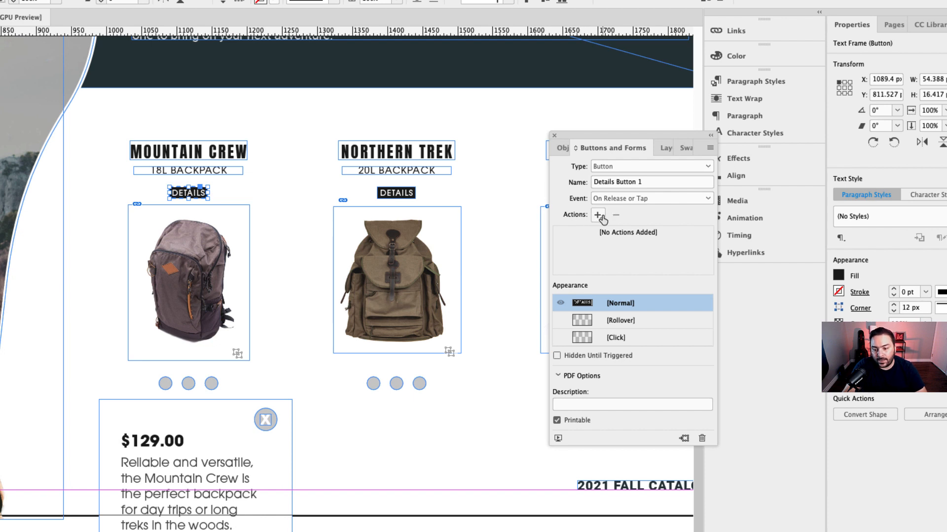
- Make the $129.00 description card's text frame a button named Mountain Crew Info
{"action": "left_click", "coordinate": [203, 443]}
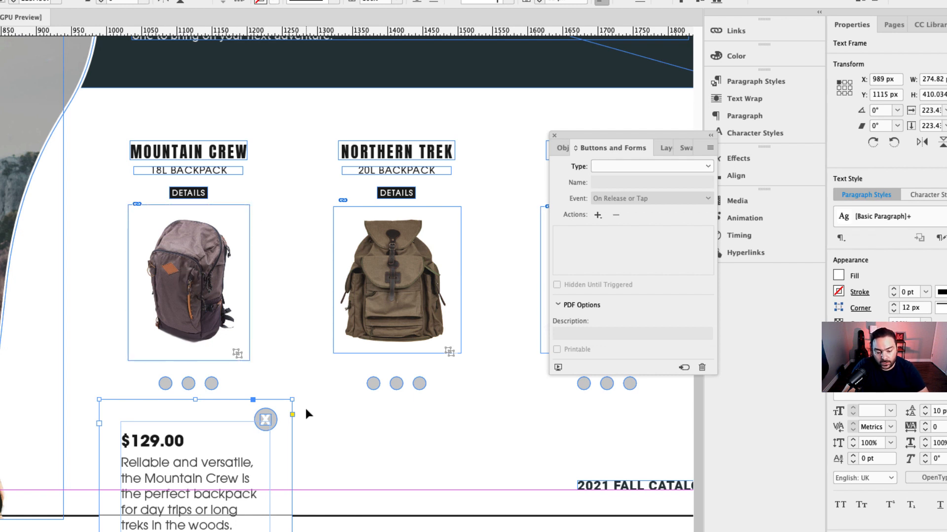
{"action": "left_click", "coordinate": [708, 167]}
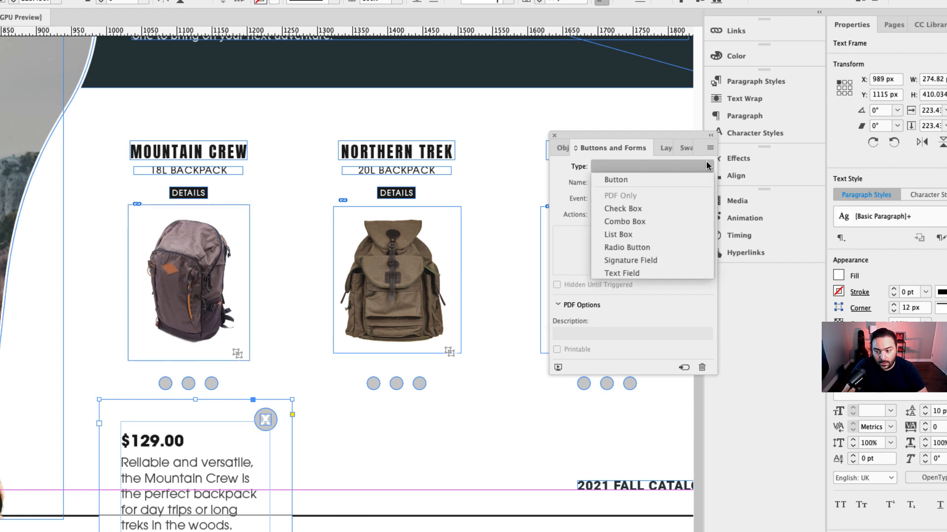
{"action": "left_click", "coordinate": [642, 181]}
{"action": "left_click", "coordinate": [626, 182]}
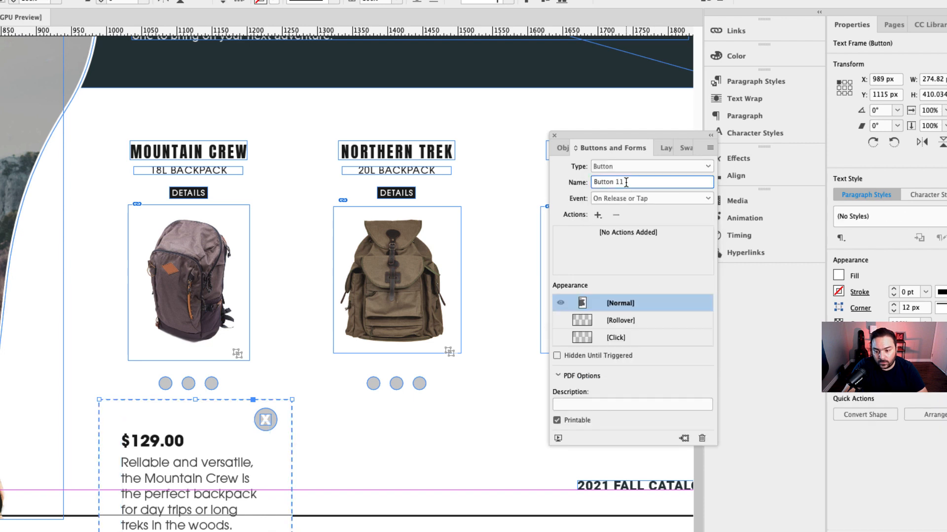
{"action": "left_click_drag", "start_coordinate": [626, 183], "coordinate": [586, 184]}
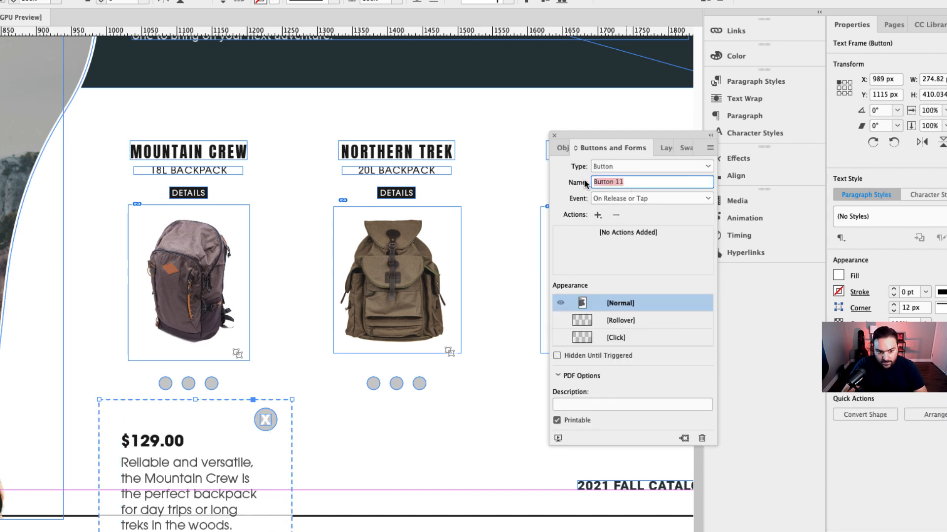
{"action": "type", "text": "Mountain"}
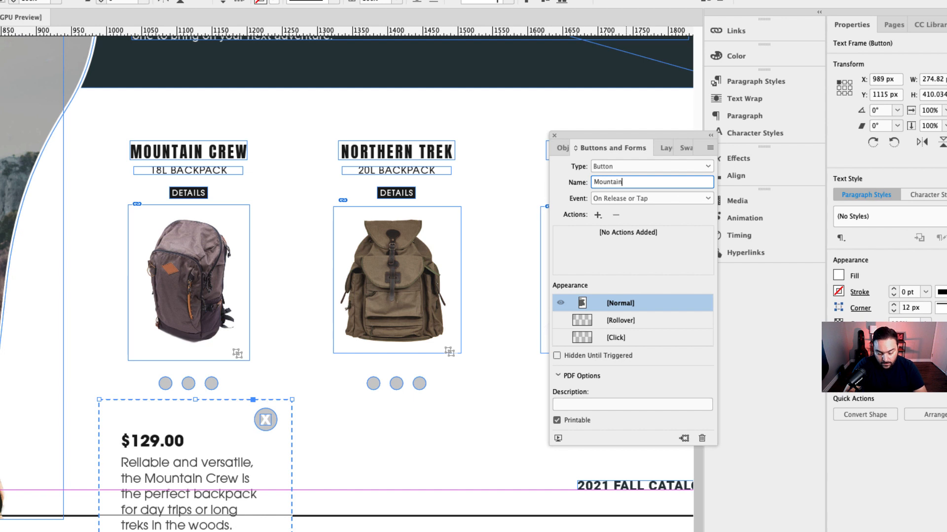
{"action": "type", "text": " Crew Info"}
{"action": "key", "text": "Return"}
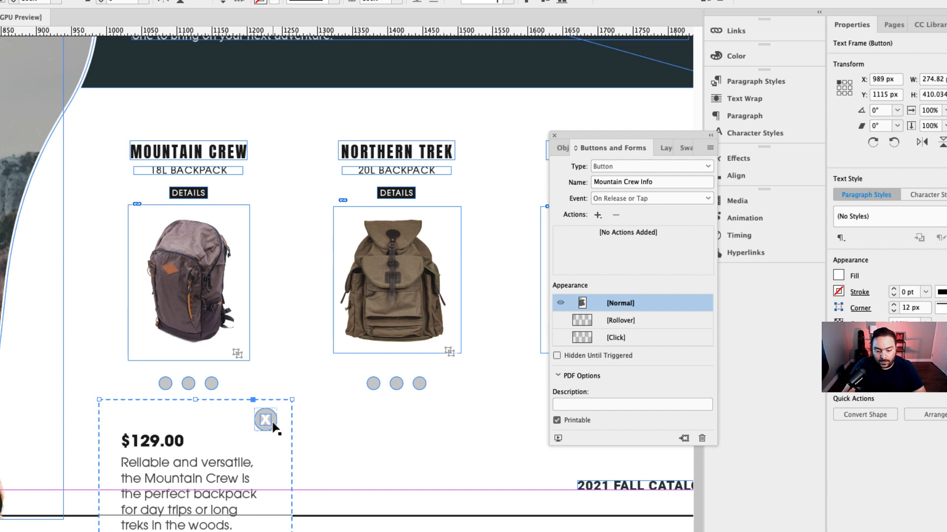
- Make the X icon on the $129.00 card a button named Close Button 1
{"action": "left_click", "coordinate": [275, 425]}
{"action": "left_click", "coordinate": [693, 167]}
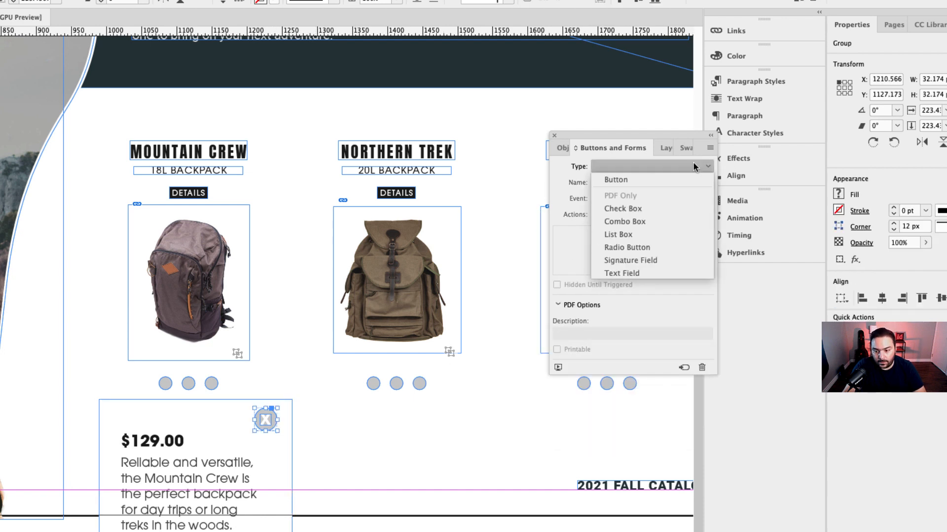
{"action": "left_click", "coordinate": [651, 180]}
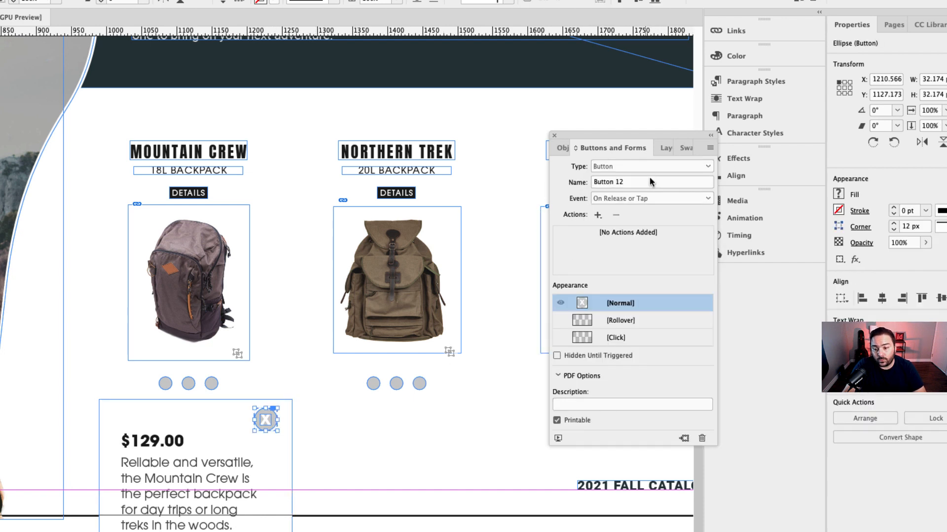
{"action": "left_click", "coordinate": [637, 183]}
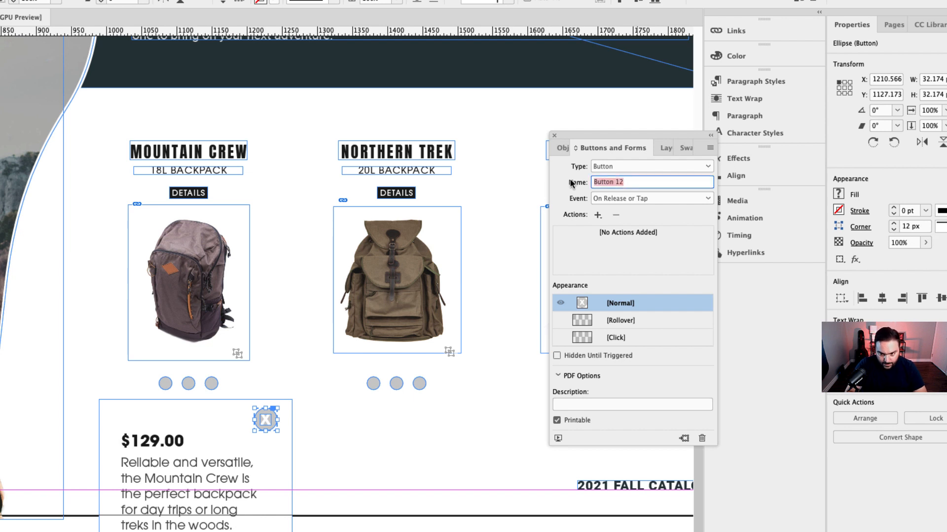
{"action": "type", "text": "Clos"}
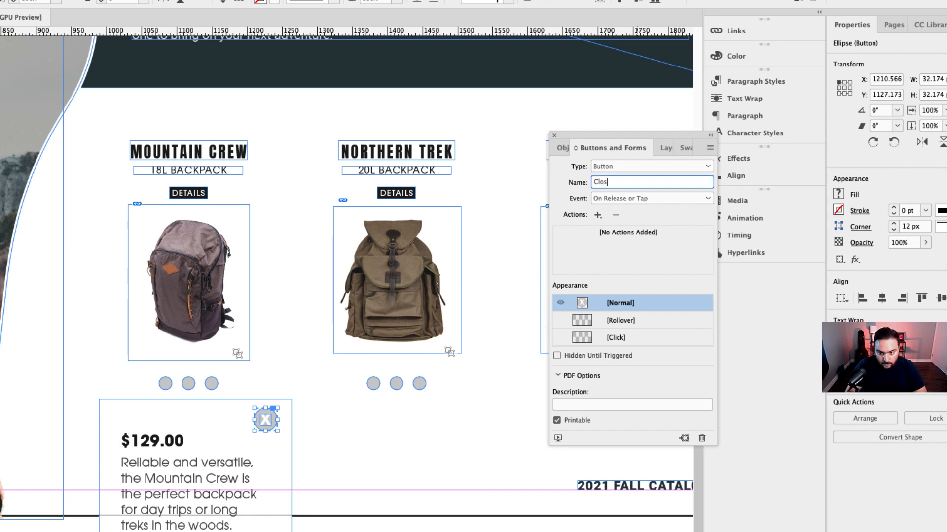
{"action": "type", "text": "e Button 1"}
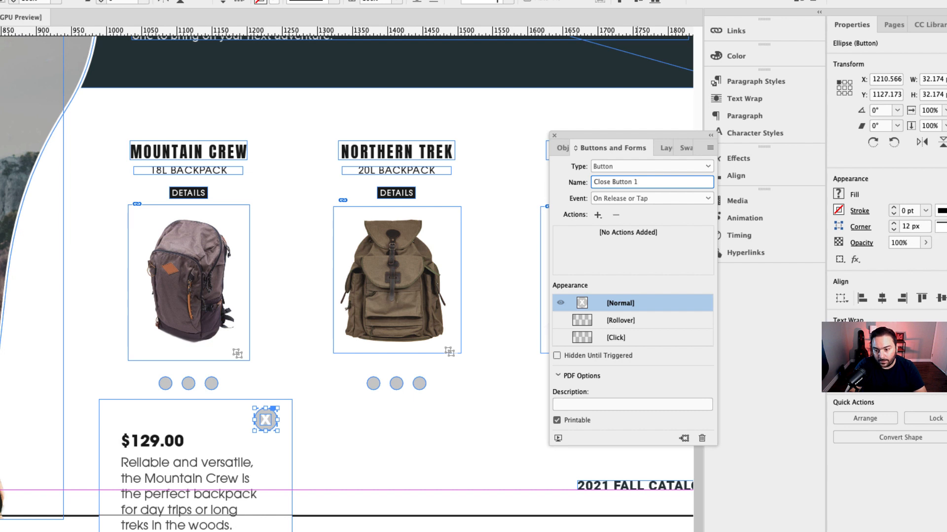
{"action": "key", "text": "Return"}
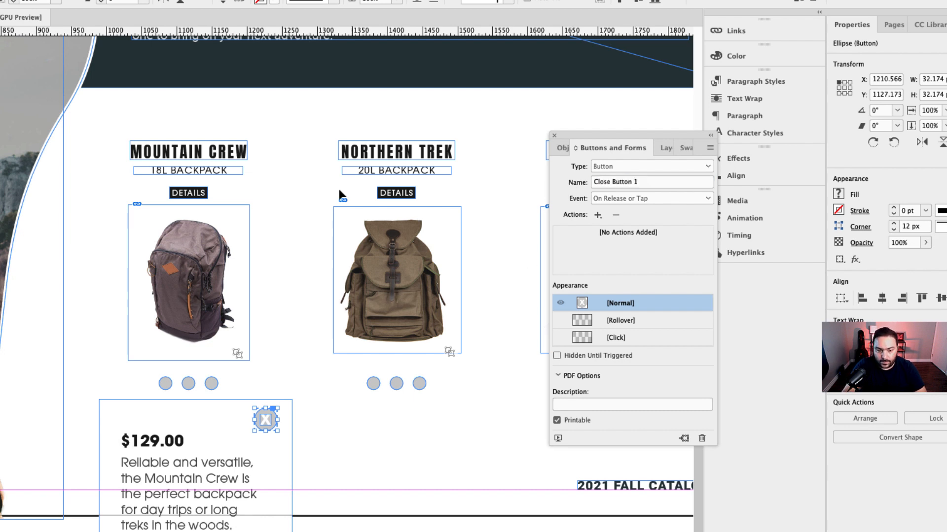
- Give Details Button 1 a Show/Hide Buttons and Forms action that shows Close Button 1 and Mountain Crew Info and hides Details Button 1
{"action": "left_click", "coordinate": [197, 196]}
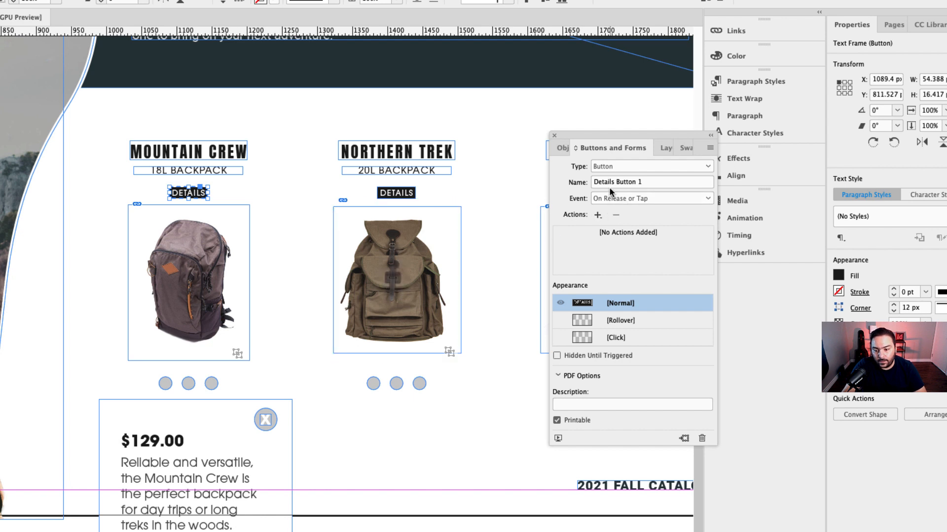
{"action": "left_click", "coordinate": [598, 215]}
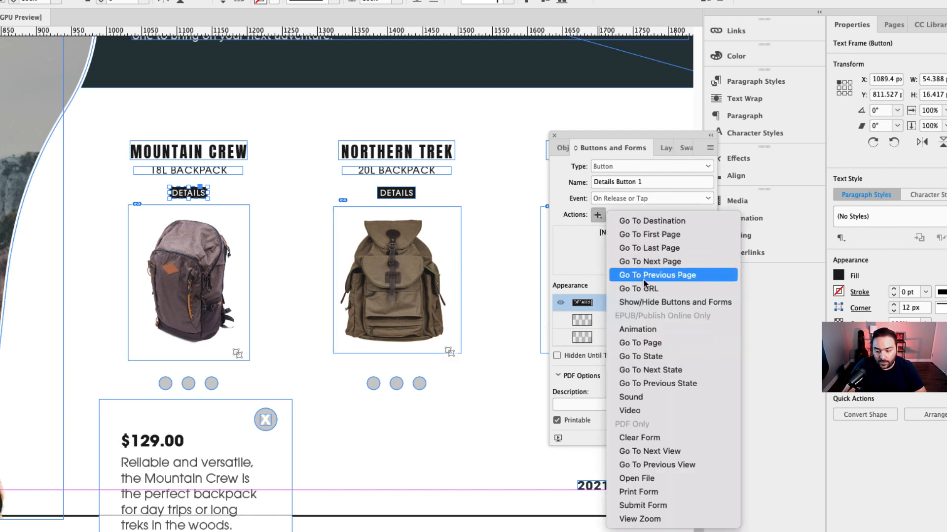
{"action": "left_click", "coordinate": [659, 302]}
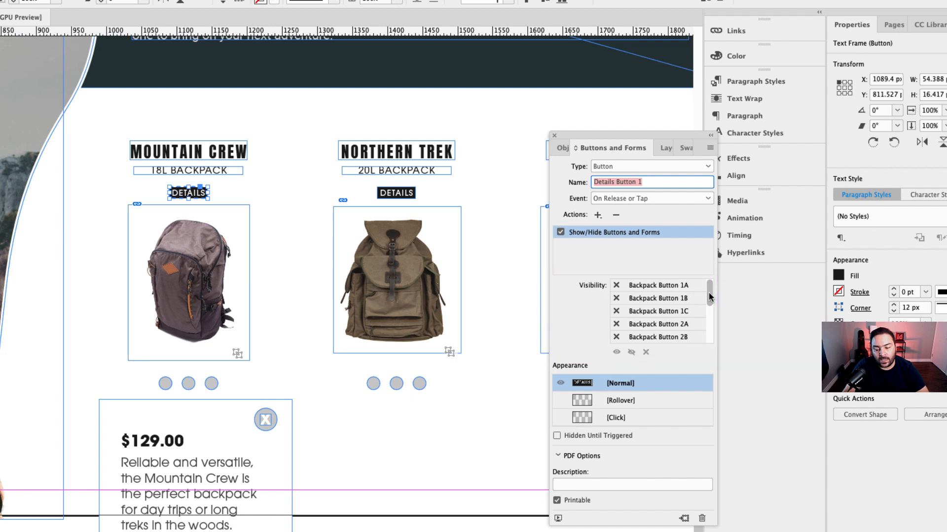
{"action": "left_click_drag", "start_coordinate": [710, 296], "coordinate": [710, 341]}
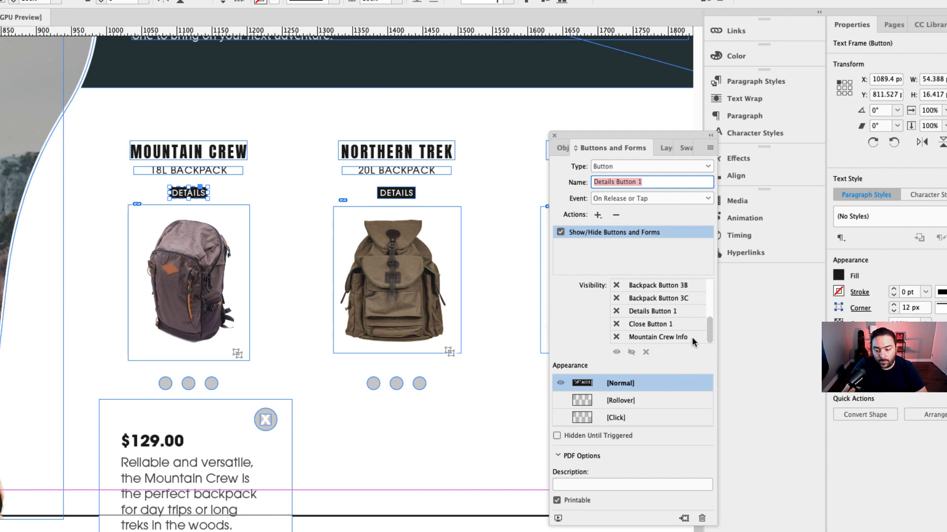
{"action": "left_click", "coordinate": [617, 325]}
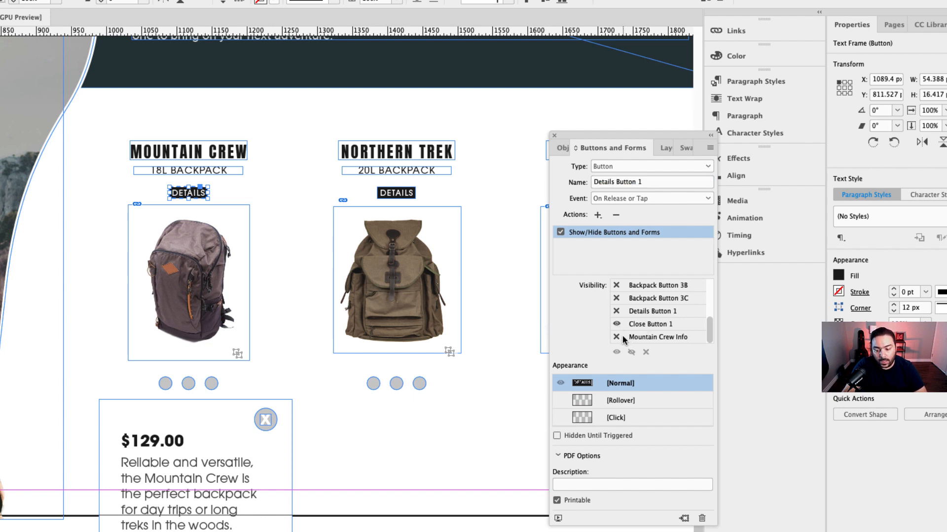
{"action": "left_click", "coordinate": [616, 338]}
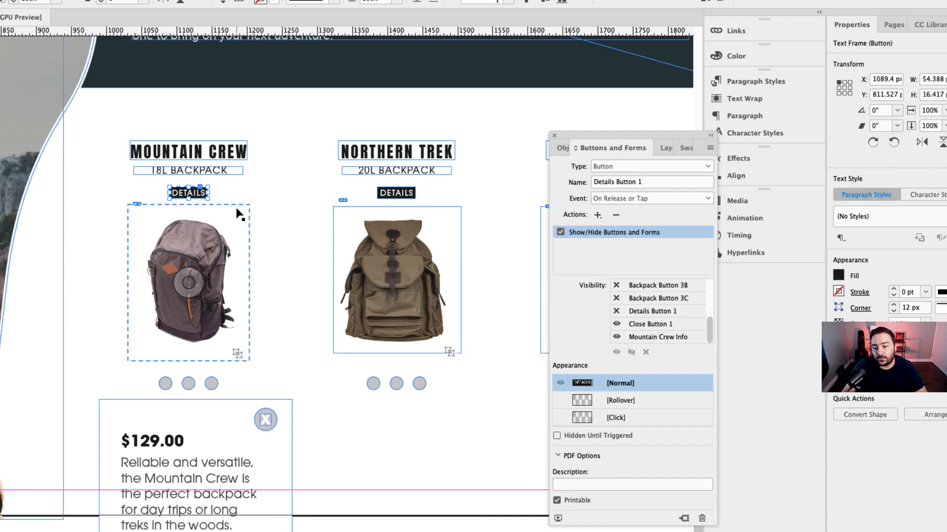
{"action": "left_click", "coordinate": [616, 313]}
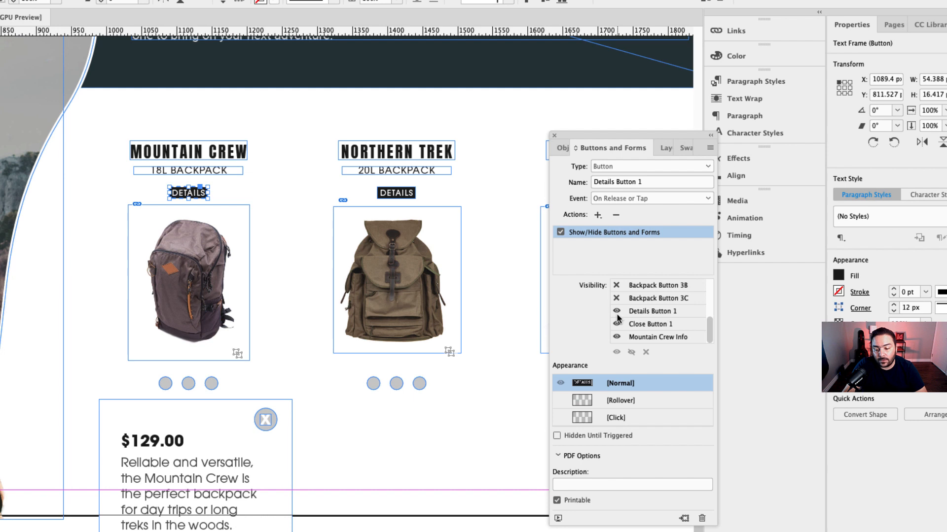
{"action": "left_click", "coordinate": [616, 313]}
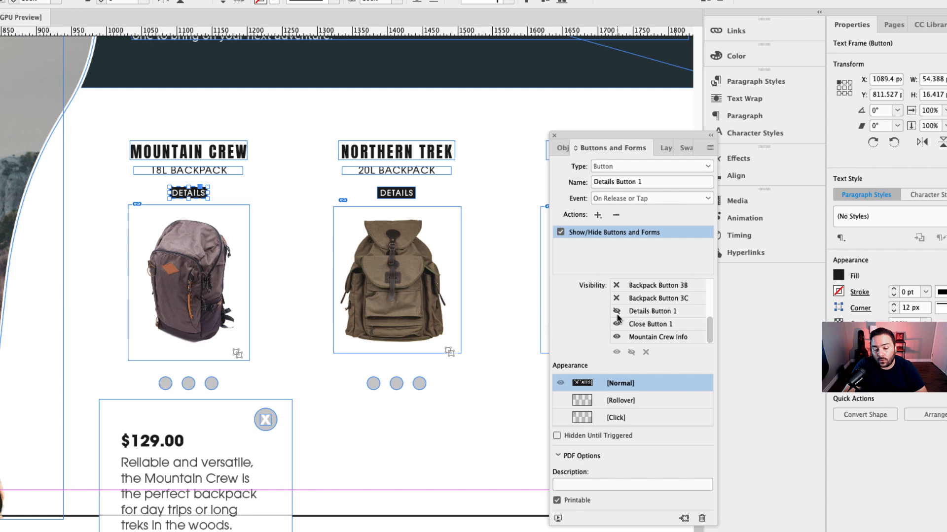
- Give Close Button 1 a Show/Hide Buttons and Forms action that shows Details Button 1 and hides Close Button 1 and Mountain Crew Info
{"action": "left_click", "coordinate": [268, 425]}
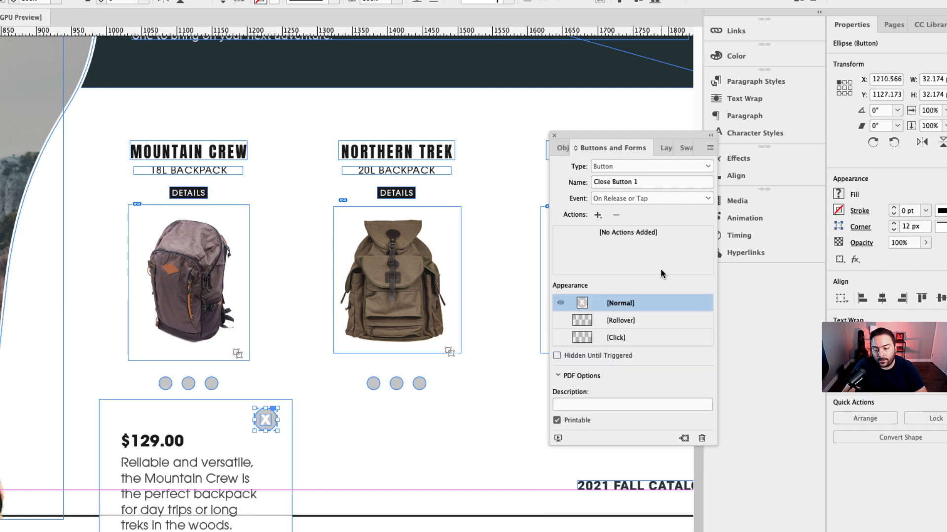
{"action": "left_click", "coordinate": [597, 216]}
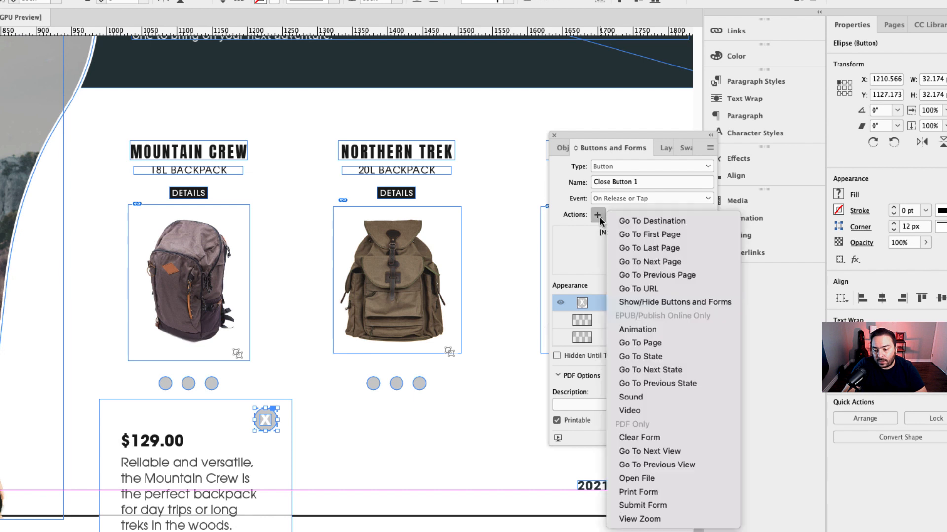
{"action": "left_click", "coordinate": [655, 303]}
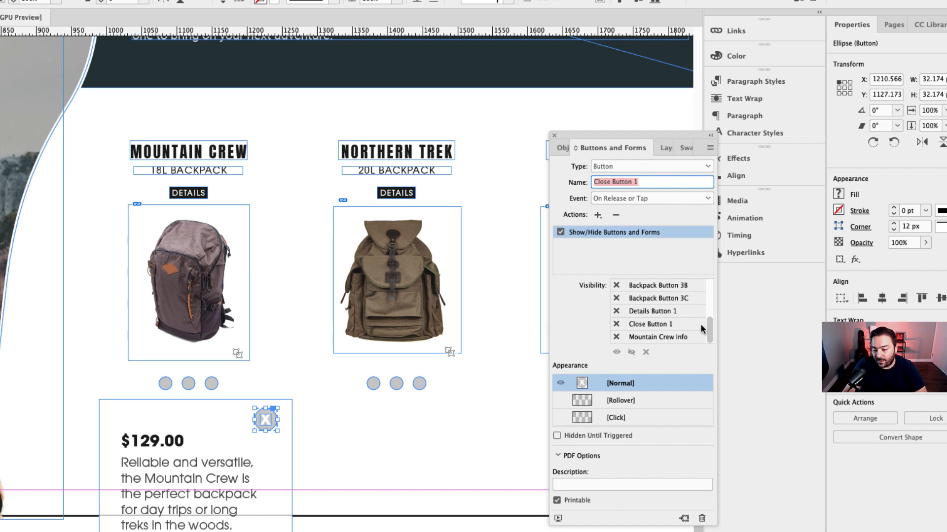
{"action": "left_click", "coordinate": [615, 313]}
{"action": "left_click", "coordinate": [616, 314]}
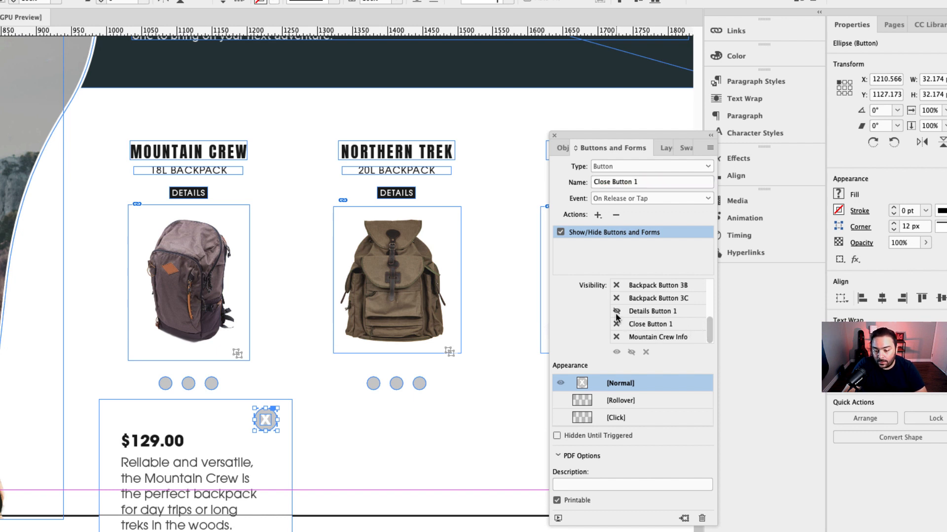
{"action": "left_click", "coordinate": [616, 314]}
{"action": "left_click", "coordinate": [616, 314]}
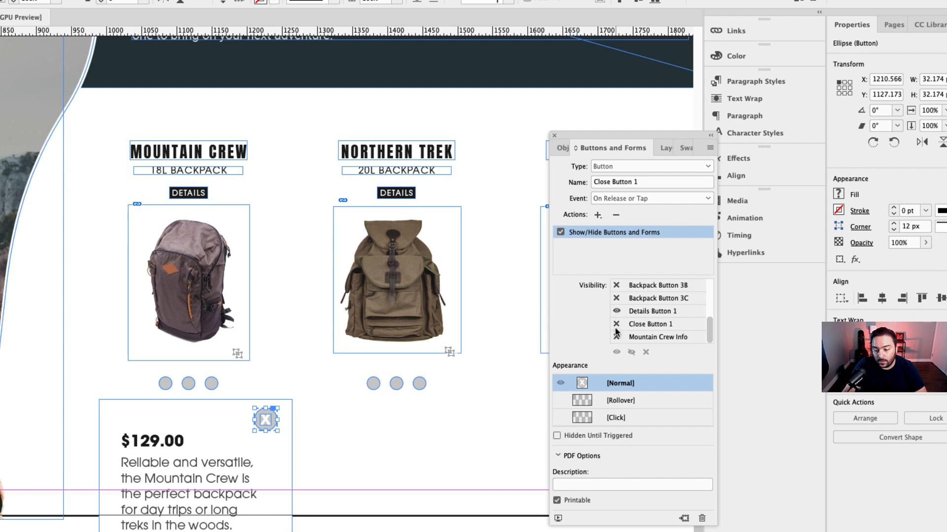
{"action": "left_click", "coordinate": [616, 325]}
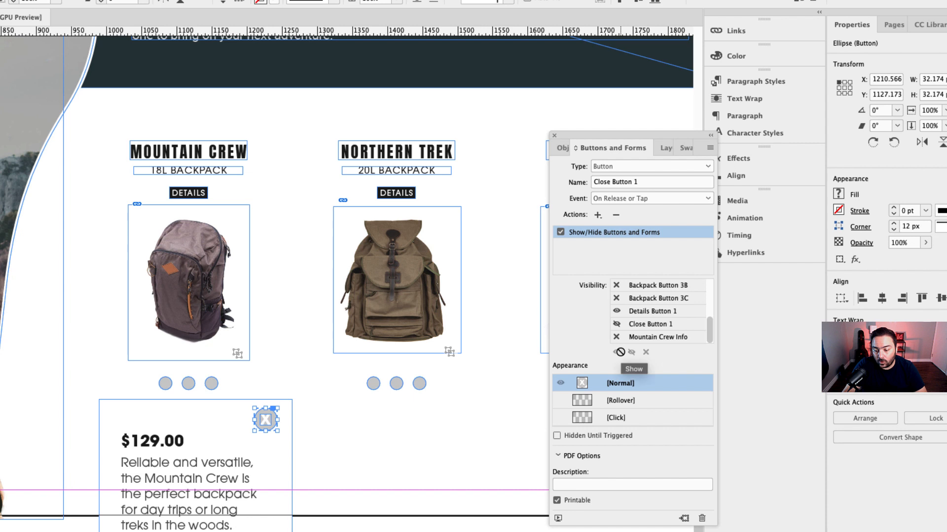
{"action": "left_click", "coordinate": [617, 337]}
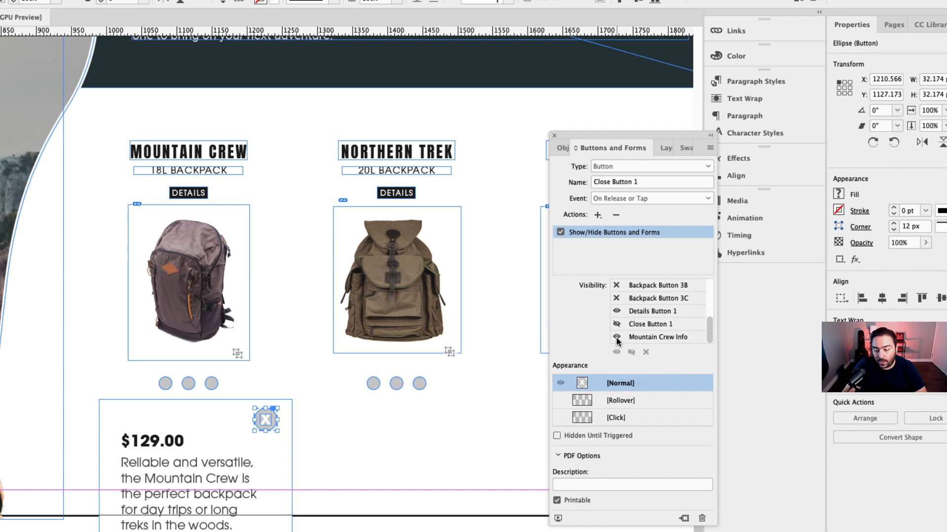
{"action": "left_click", "coordinate": [616, 338]}
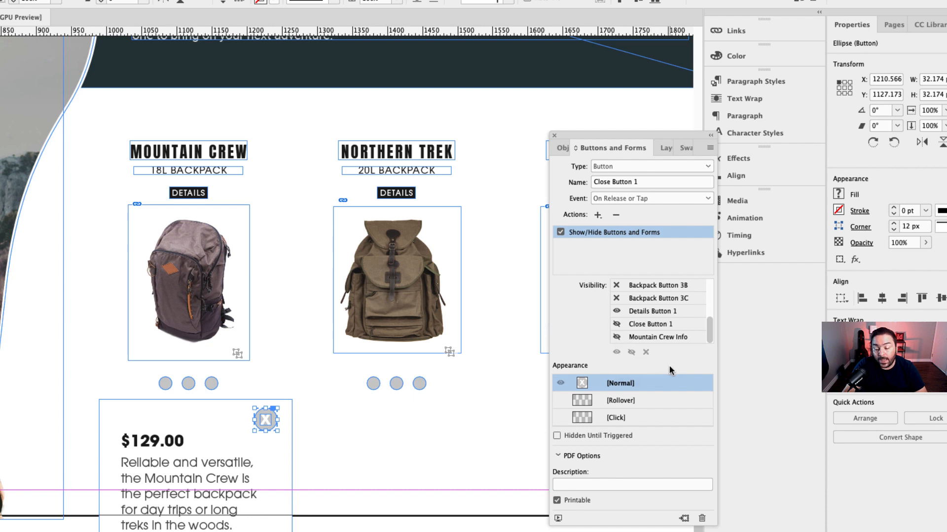
- Deselect everything and check the spread's initial state in the EPUB Interactivity Preview, then close the preview
{"action": "left_click", "coordinate": [306, 406]}
{"action": "left_click", "coordinate": [239, 463]}
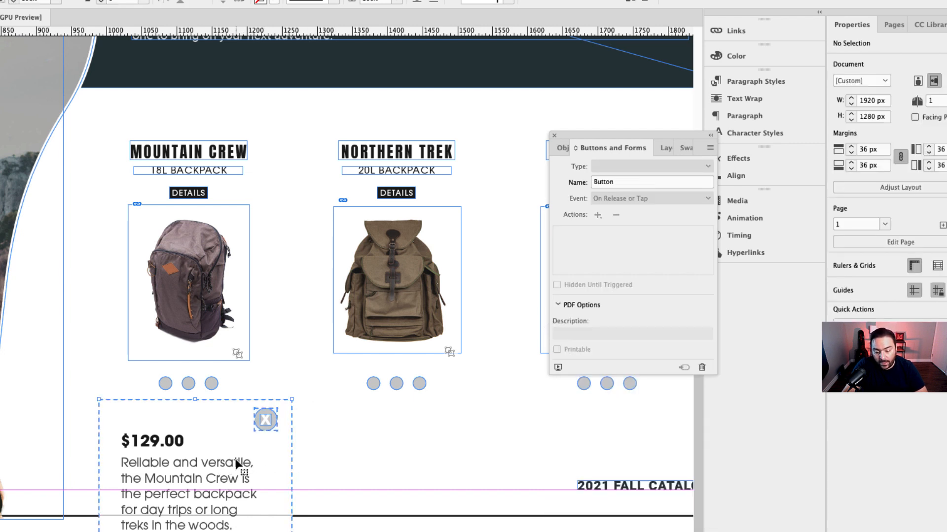
{"action": "left_click", "coordinate": [308, 400]}
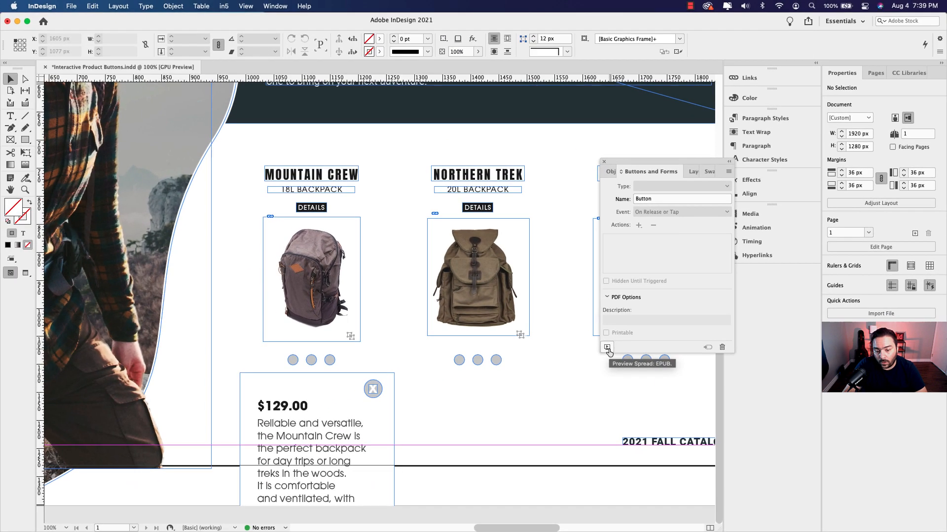
{"action": "left_click", "coordinate": [608, 348]}
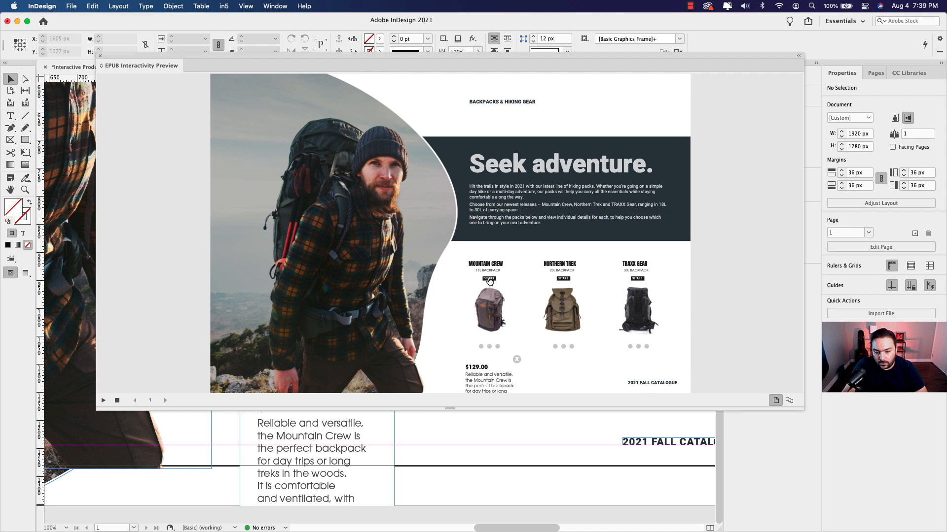
{"action": "left_click", "coordinate": [101, 55]}
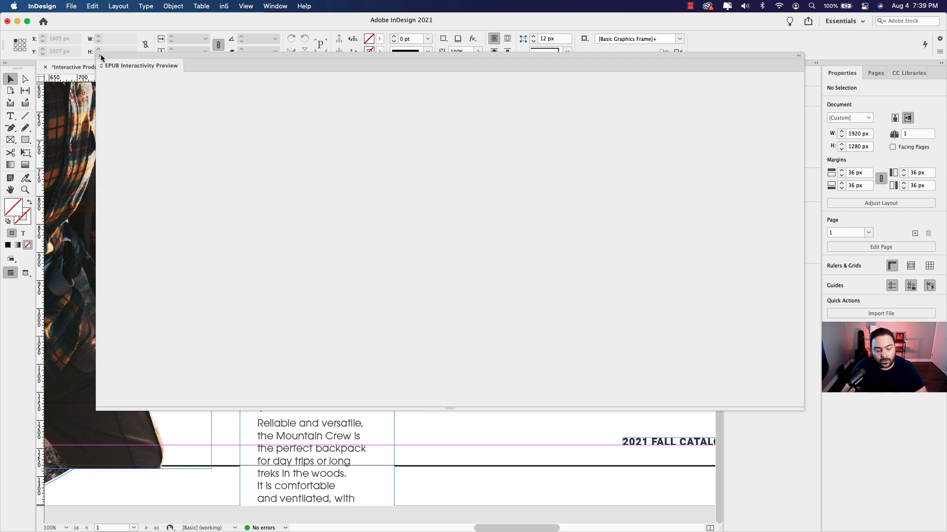
- Set both the Mountain Crew Info card and Close Button 1 to Hidden Until Triggered
{"action": "left_click", "coordinate": [310, 406]}
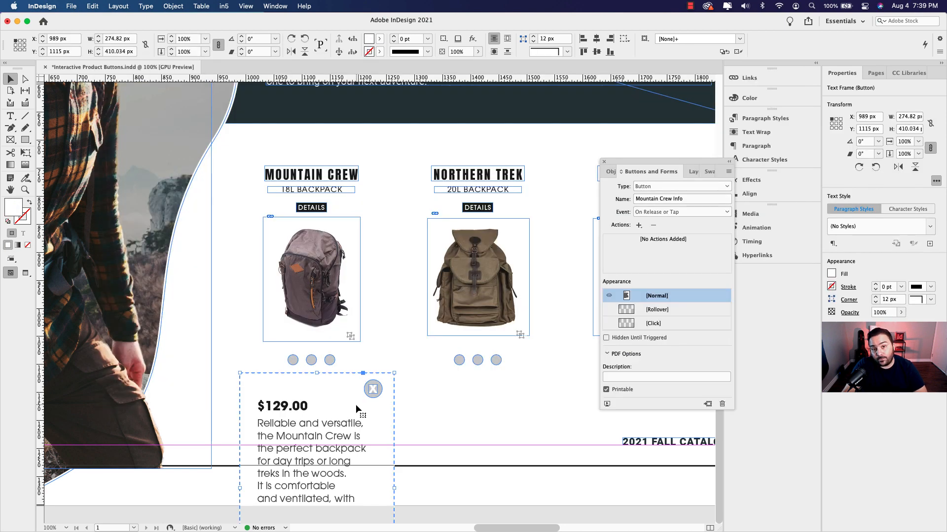
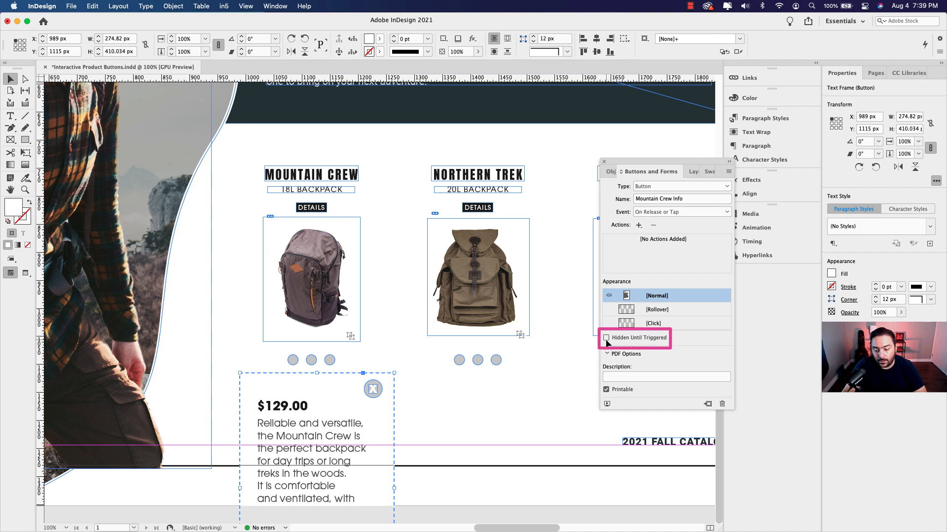
{"action": "left_click", "coordinate": [606, 339]}
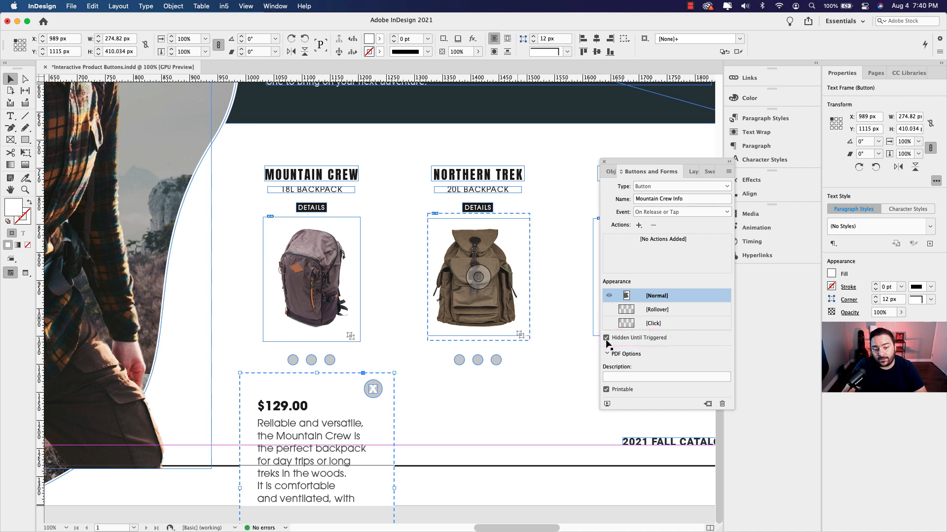
{"action": "left_click", "coordinate": [373, 389]}
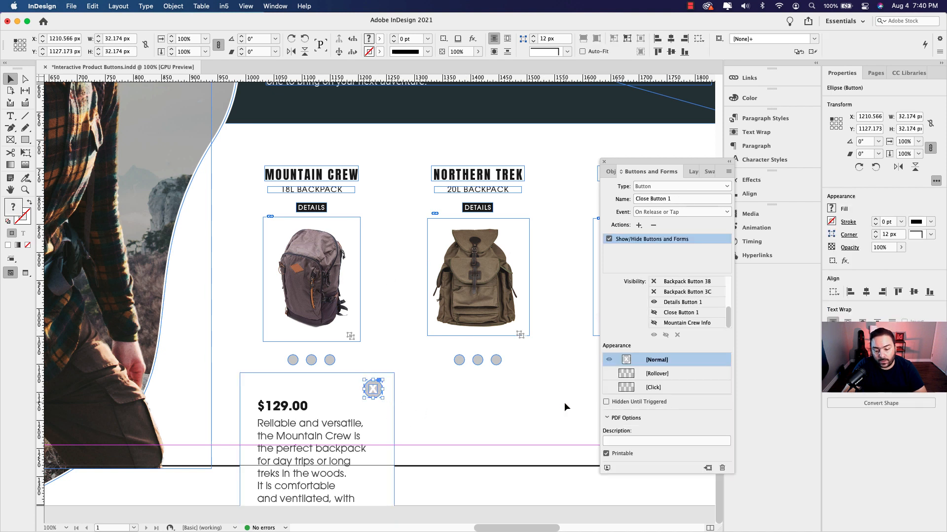
{"action": "left_click", "coordinate": [608, 402]}
{"action": "left_click", "coordinate": [514, 404]}
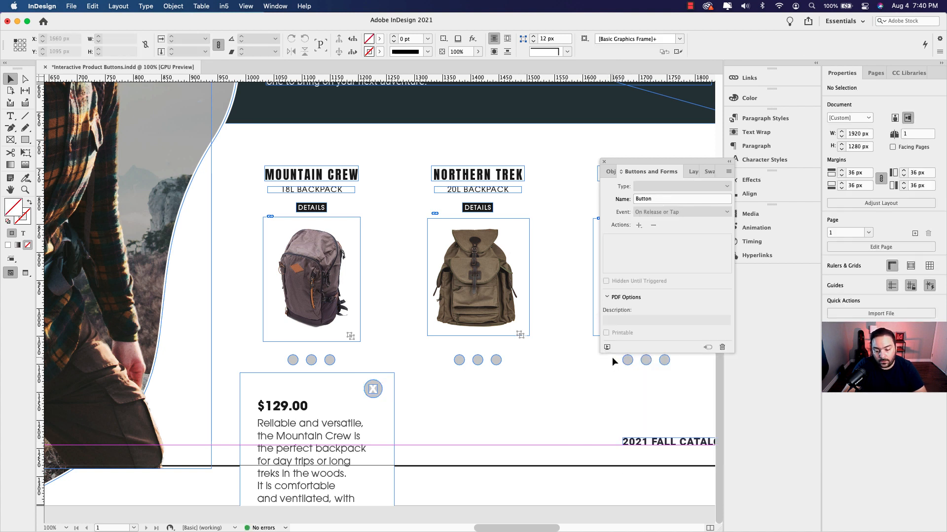
- Preview the spread's interactivity and test opening the Mountain Crew card with its Details button and closing it with the X
{"action": "left_click", "coordinate": [606, 348]}
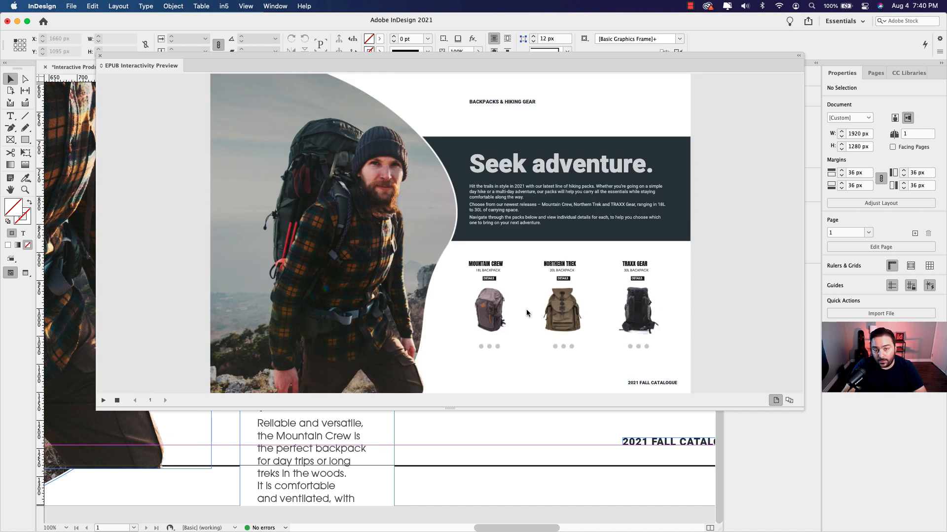
{"action": "left_click", "coordinate": [490, 280]}
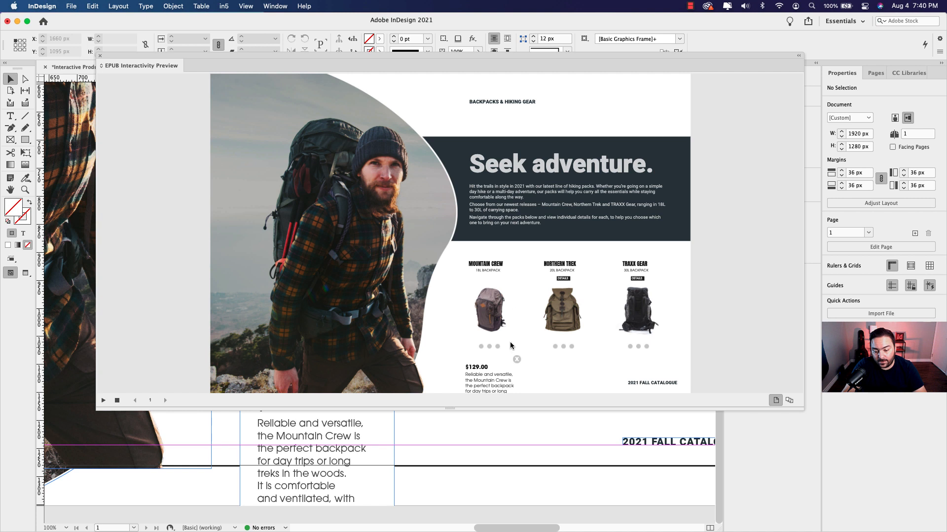
{"action": "left_click", "coordinate": [517, 360]}
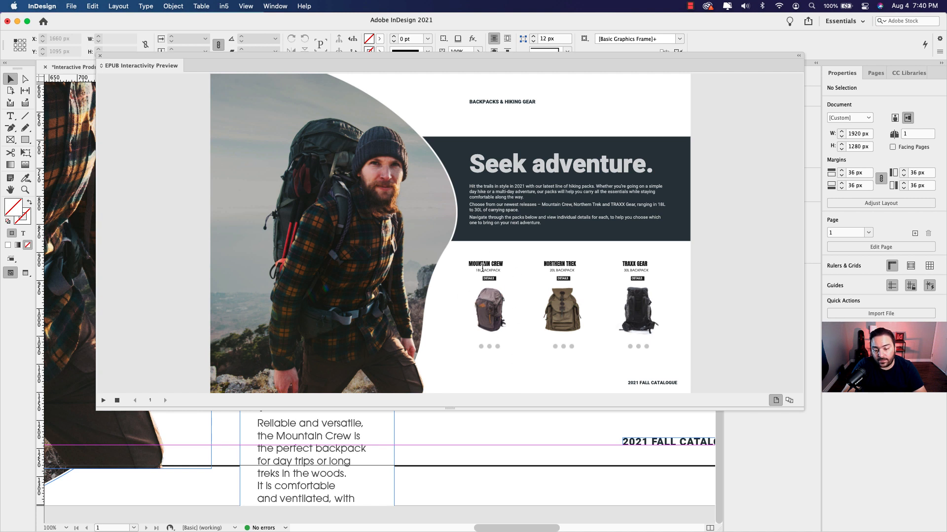
{"action": "left_click", "coordinate": [101, 56]}
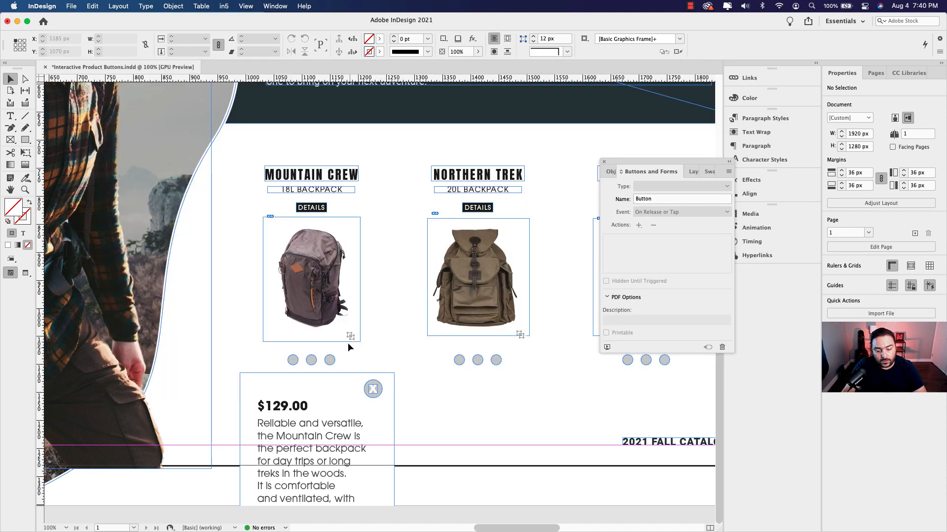
- Move the $129.00 card and its X icon up over the Mountain Crew product, to about X 988 px, Y 739 px
{"action": "left_click", "coordinate": [345, 398]}
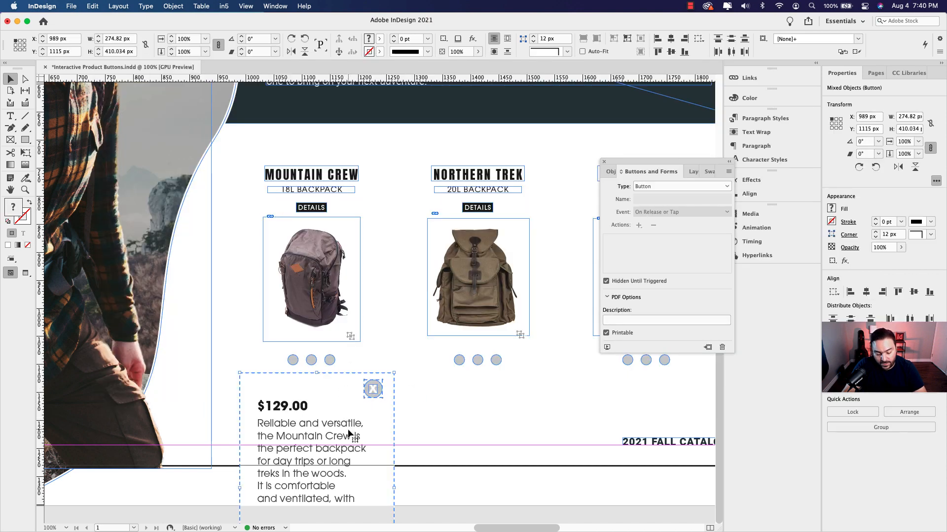
{"action": "left_click_drag", "start_coordinate": [351, 395], "coordinate": [342, 230]}
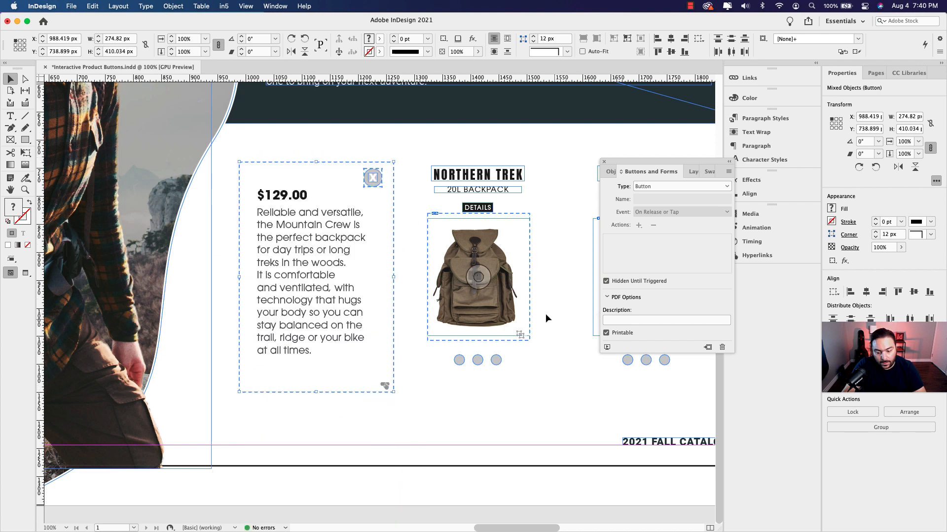
- Preview the spread again and test the Mountain Crew Details button, the repositioned card's X and the middle product circle
{"action": "left_click", "coordinate": [606, 347]}
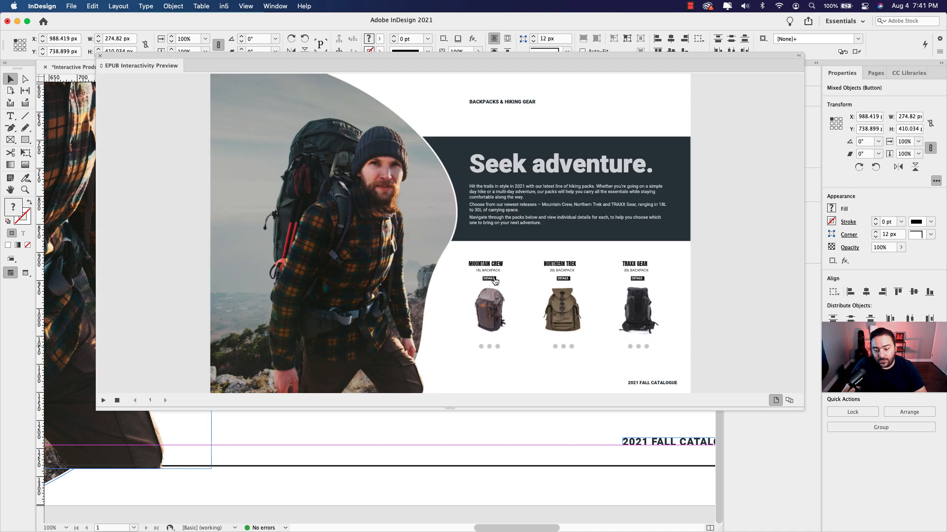
{"action": "left_click", "coordinate": [488, 279]}
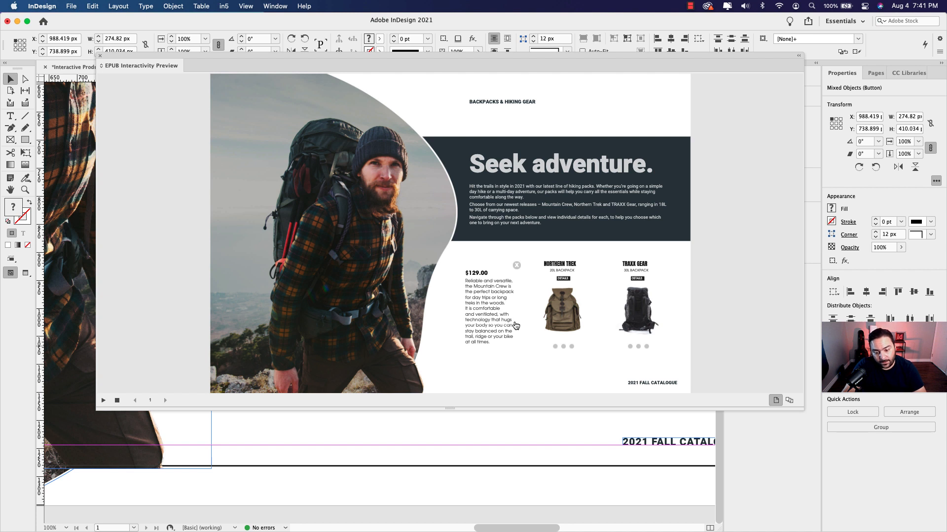
{"action": "left_click", "coordinate": [516, 266]}
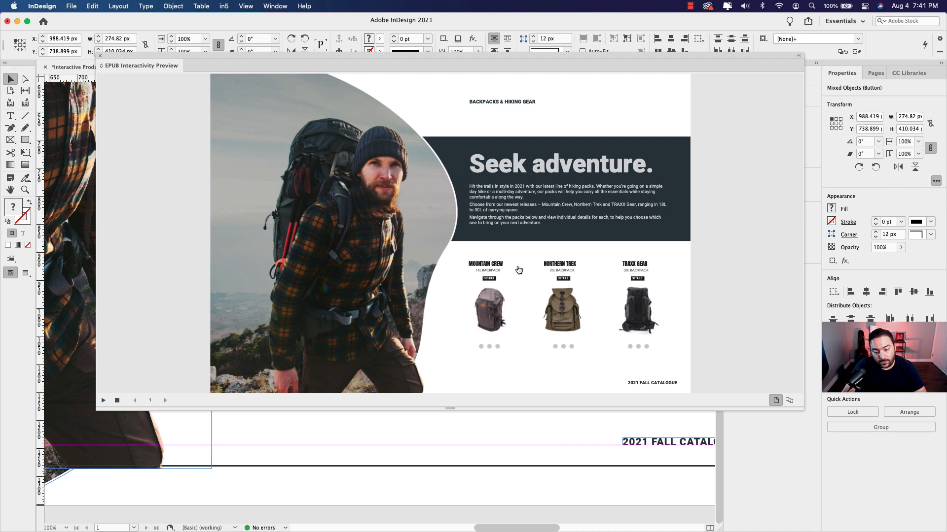
{"action": "left_click", "coordinate": [489, 347]}
{"action": "left_click", "coordinate": [490, 348]}
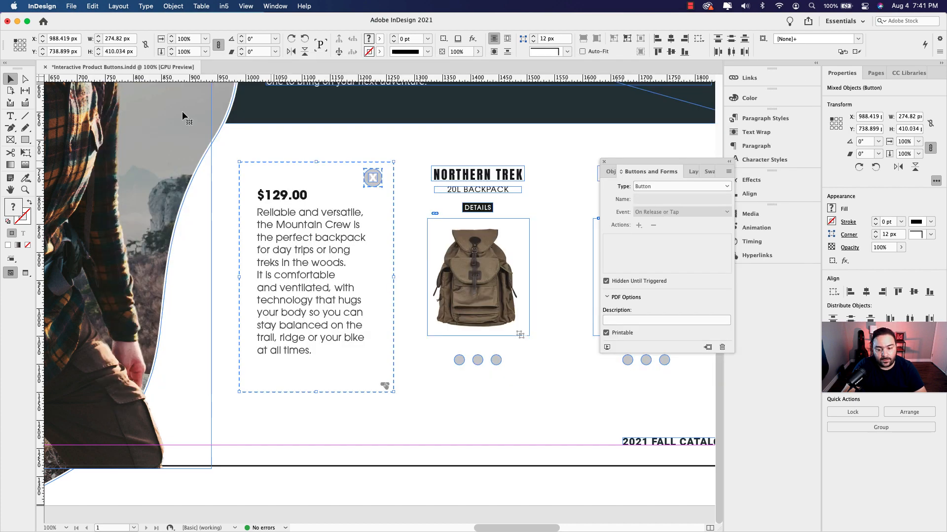
- Move the $189.00 card and its X icon from the pasteboard to below the Northern Trek product, at about X 1285 px, Y 1115 px
{"action": "left_click", "coordinate": [100, 56]}
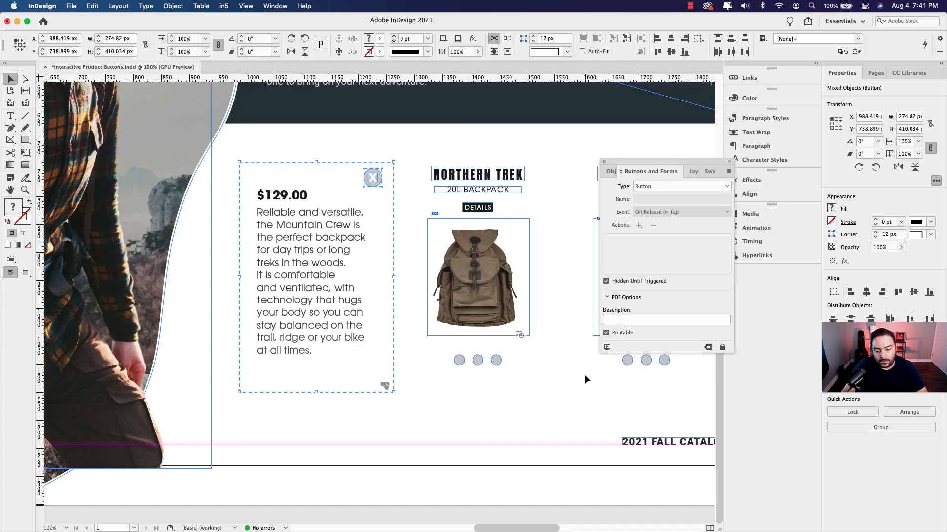
{"action": "left_click", "coordinate": [607, 389]}
{"action": "scroll", "coordinate": [452, 391], "scroll_direction": "right", "scroll_amount": 10}
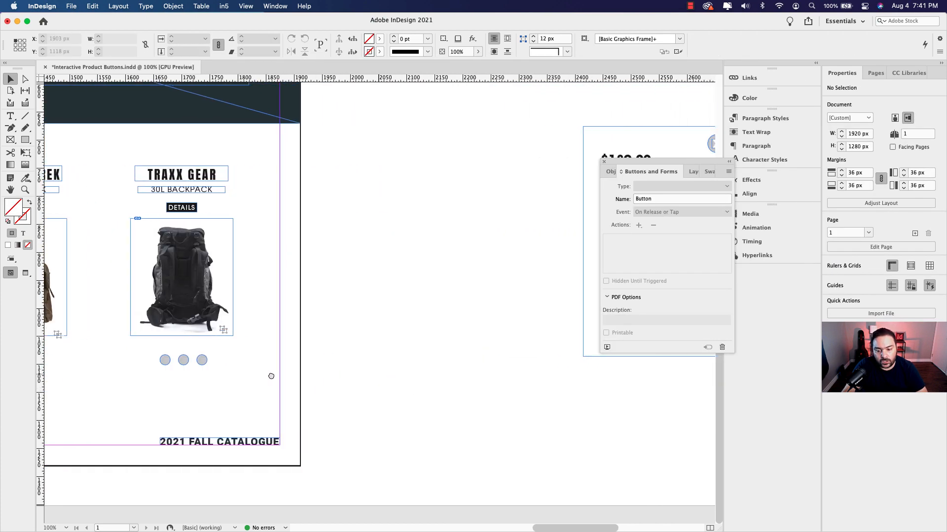
{"action": "left_click_drag", "start_coordinate": [271, 377], "coordinate": [174, 383]}
{"action": "left_click_drag", "start_coordinate": [495, 100], "coordinate": [636, 368]}
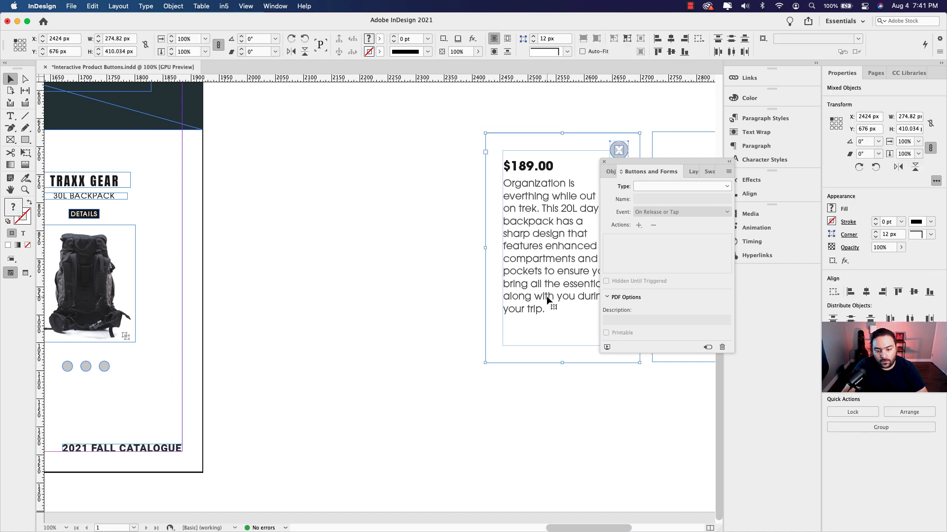
{"action": "left_click_drag", "start_coordinate": [547, 299], "coordinate": [307, 358]}
{"action": "scroll", "coordinate": [348, 390], "scroll_direction": "left", "scroll_amount": 8}
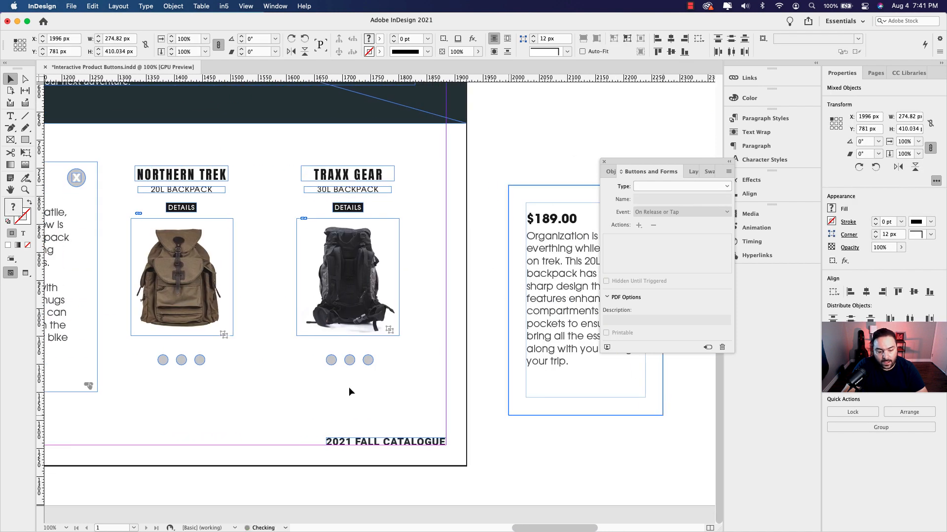
{"action": "left_click_drag", "start_coordinate": [548, 272], "coordinate": [146, 227]}
{"action": "left_click_drag", "start_coordinate": [245, 219], "coordinate": [350, 427]}
{"action": "left_click", "coordinate": [413, 393]}
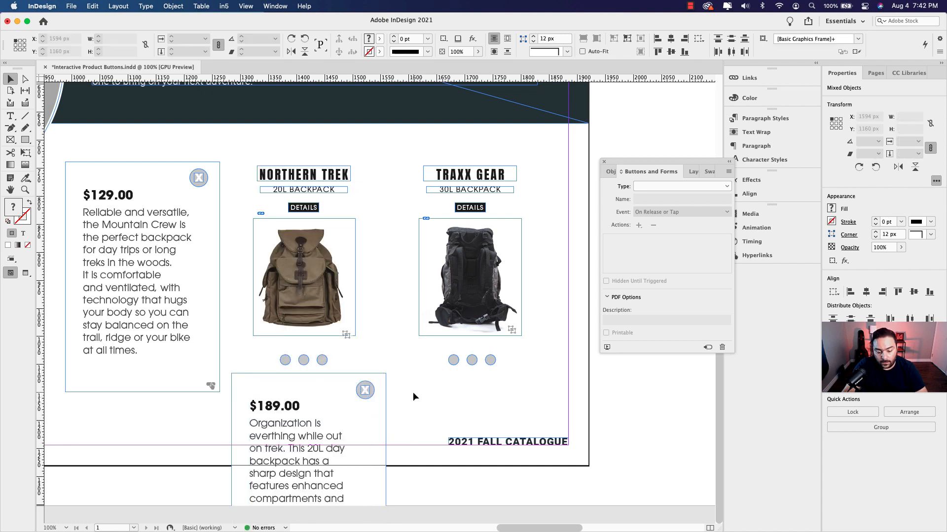
- Convert the Northern Trek DETAILS label into a button named Details Button 2
{"action": "double_click", "coordinate": [313, 209]}
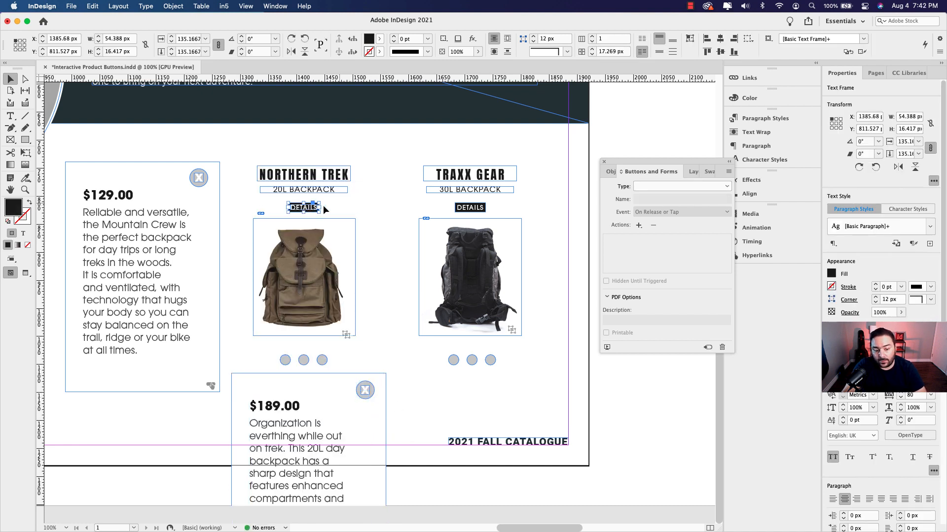
{"action": "left_click", "coordinate": [663, 186]}
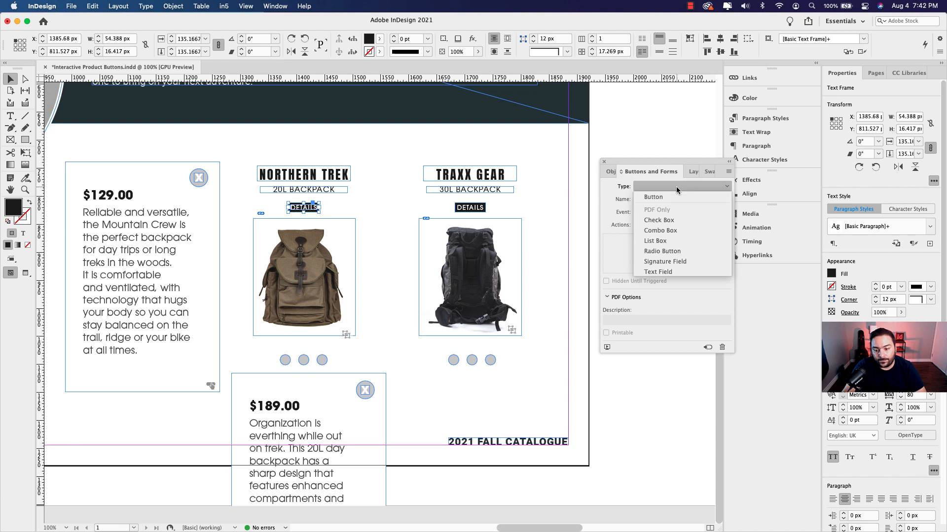
{"action": "left_click", "coordinate": [663, 199]}
{"action": "triple_click", "coordinate": [663, 198]}
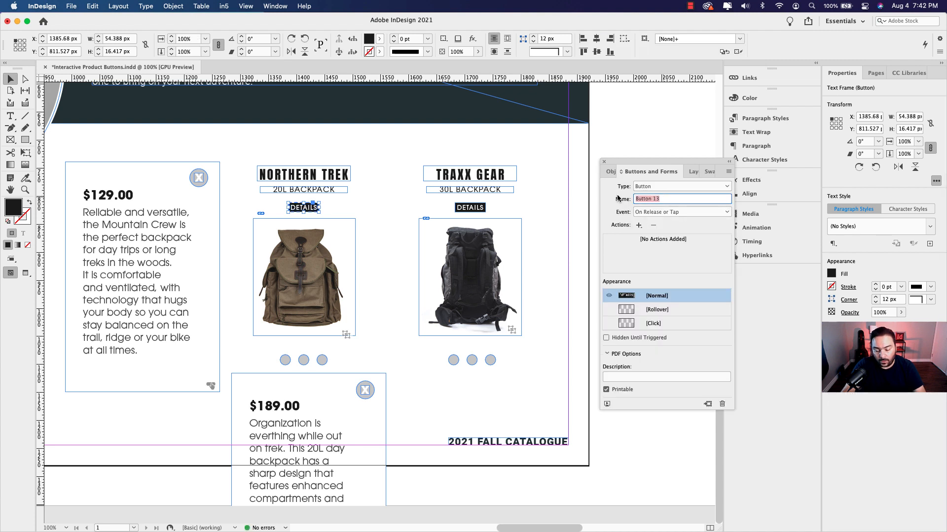
{"action": "type", "text": "Details "}
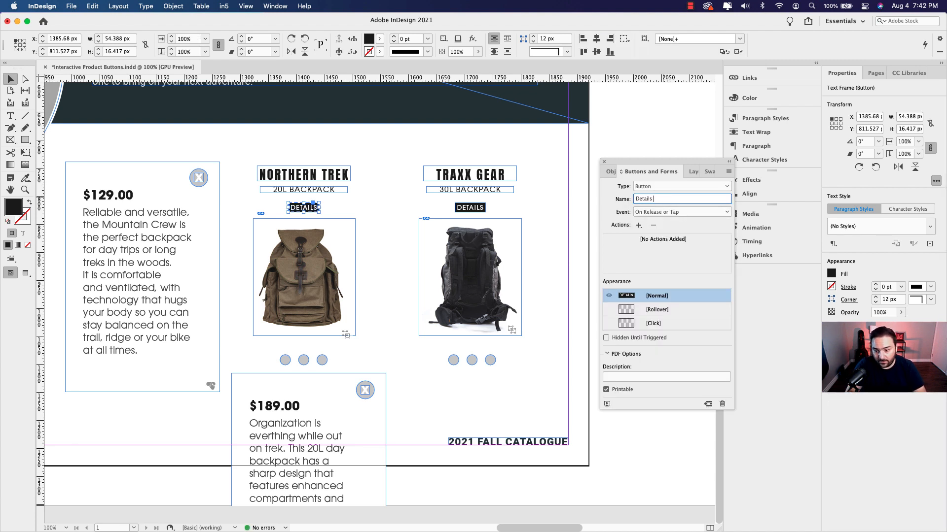
{"action": "type", "text": "Button 2"}
{"action": "key", "text": "Return"}
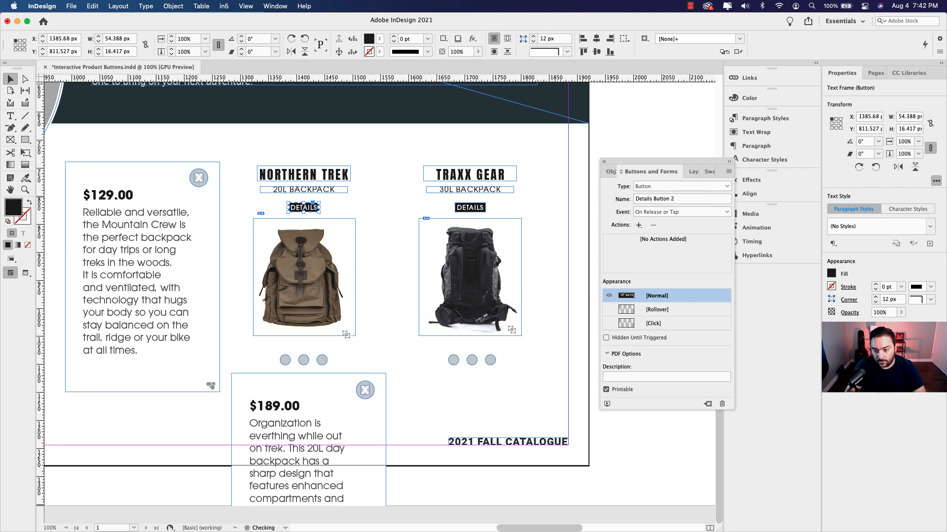
{"action": "left_click", "coordinate": [637, 225]}
{"action": "left_click", "coordinate": [622, 226]}
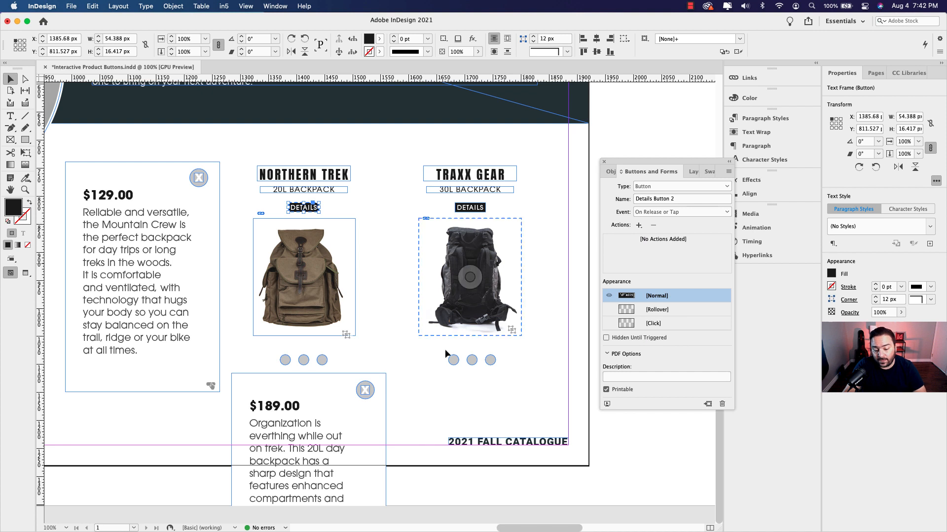
- Convert the $189.00 description card into a button named Northern Trek Info
{"action": "left_click", "coordinate": [309, 407]}
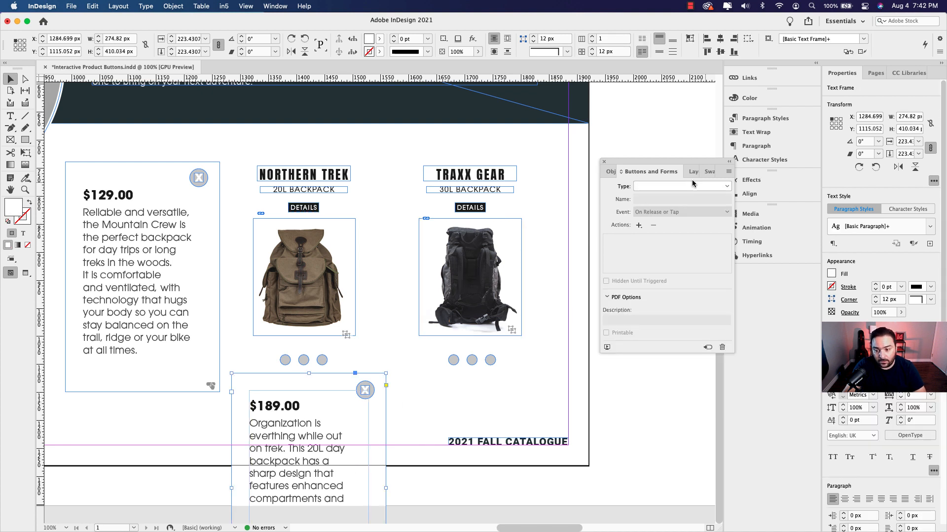
{"action": "left_click", "coordinate": [727, 186]}
{"action": "left_click", "coordinate": [667, 198]}
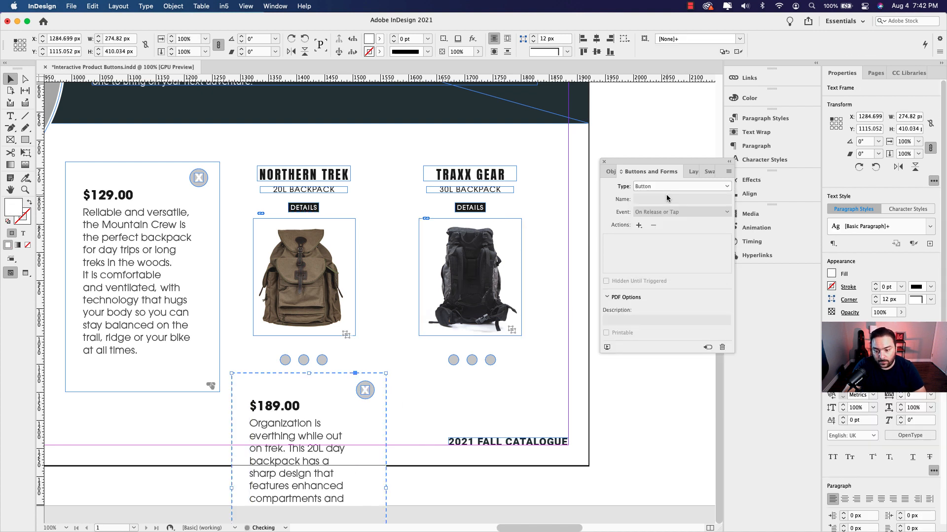
{"action": "triple_click", "coordinate": [671, 200]}
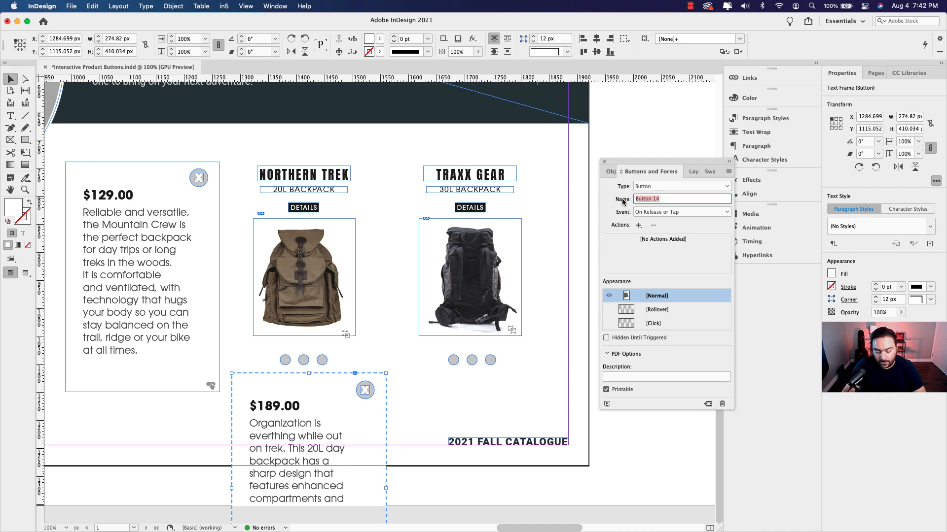
{"action": "type", "text": "Northern Trek Info"}
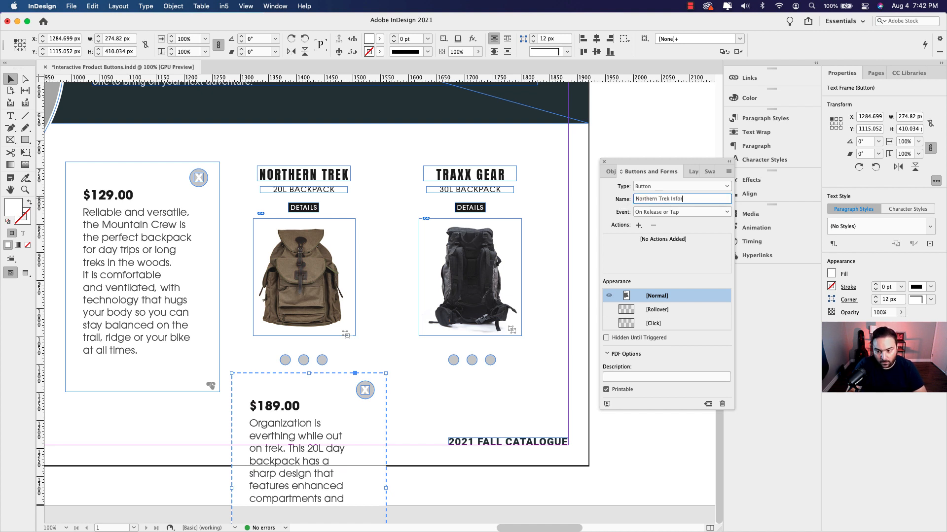
{"action": "key", "text": "Return"}
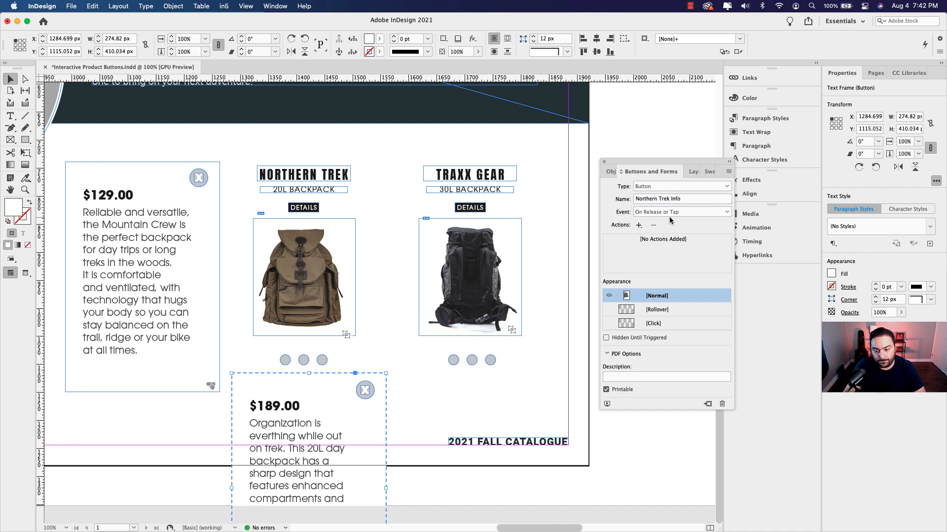
- Convert the X icon on the $189.00 card into a button named Close Button 2
{"action": "left_click", "coordinate": [365, 395]}
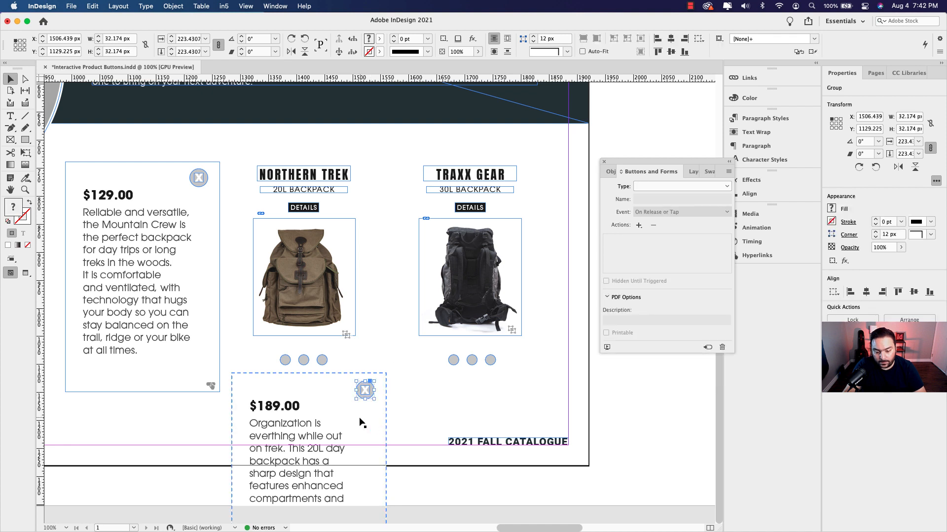
{"action": "left_click", "coordinate": [656, 186]}
{"action": "left_click", "coordinate": [653, 197]}
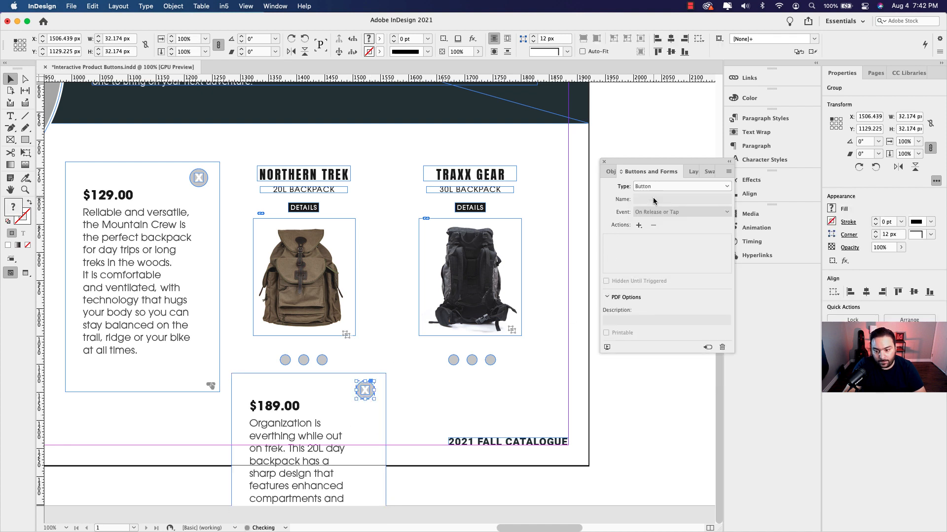
{"action": "triple_click", "coordinate": [653, 199]}
{"action": "type", "text": "Clos"}
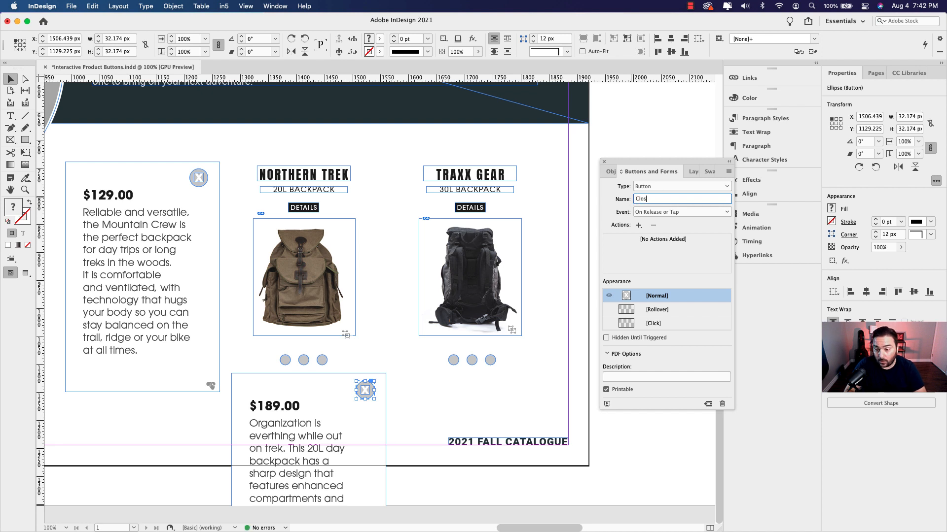
{"action": "type", "text": "e Button 2"}
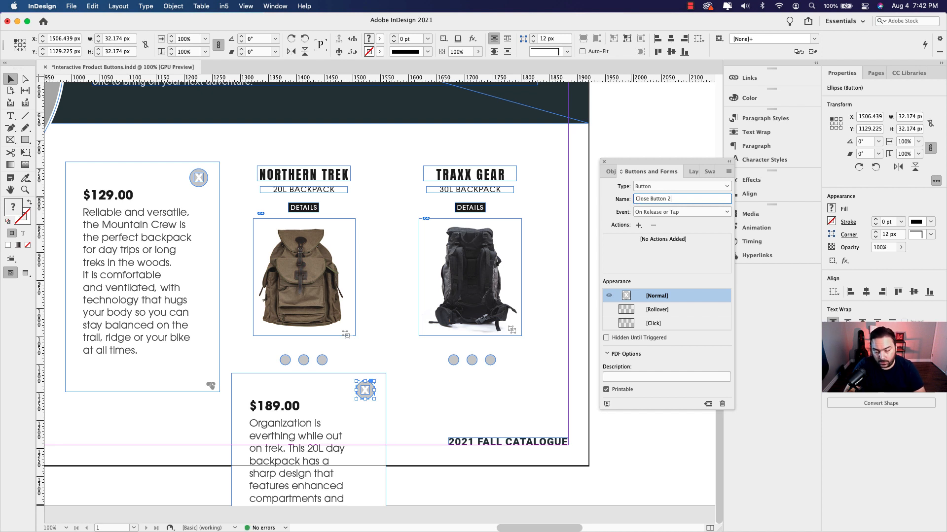
{"action": "key", "text": "Return"}
{"action": "left_click", "coordinate": [638, 225]}
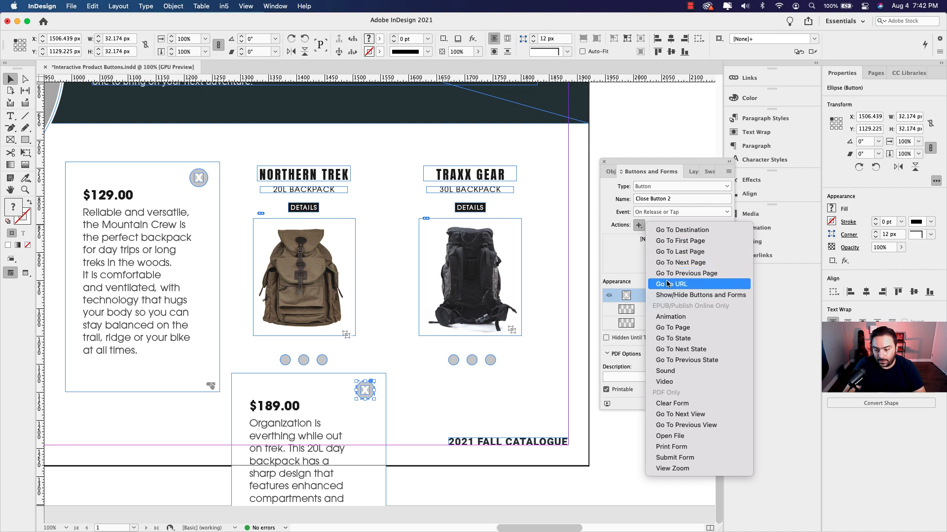
{"action": "left_click", "coordinate": [625, 265]}
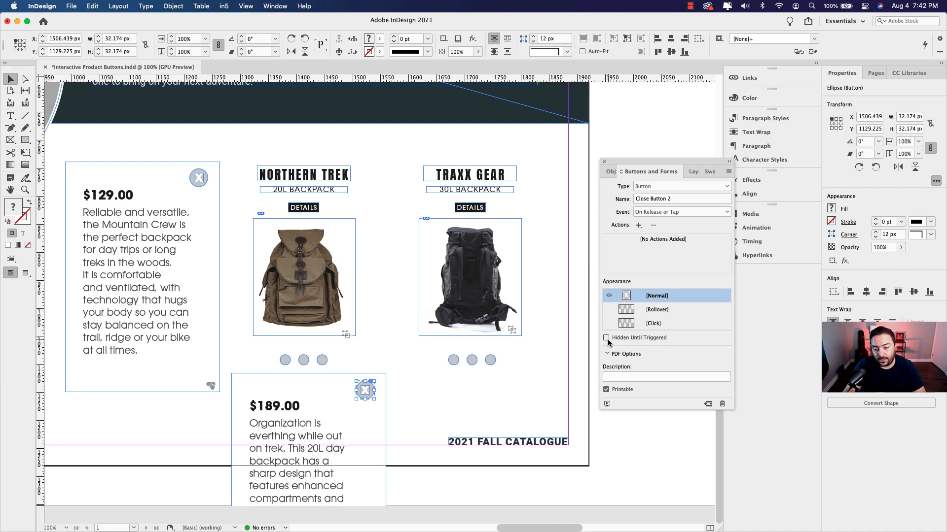
- Set both the Northern Trek Info card and Close Button 2 to Hidden Until Triggered
{"action": "left_click", "coordinate": [353, 391]}
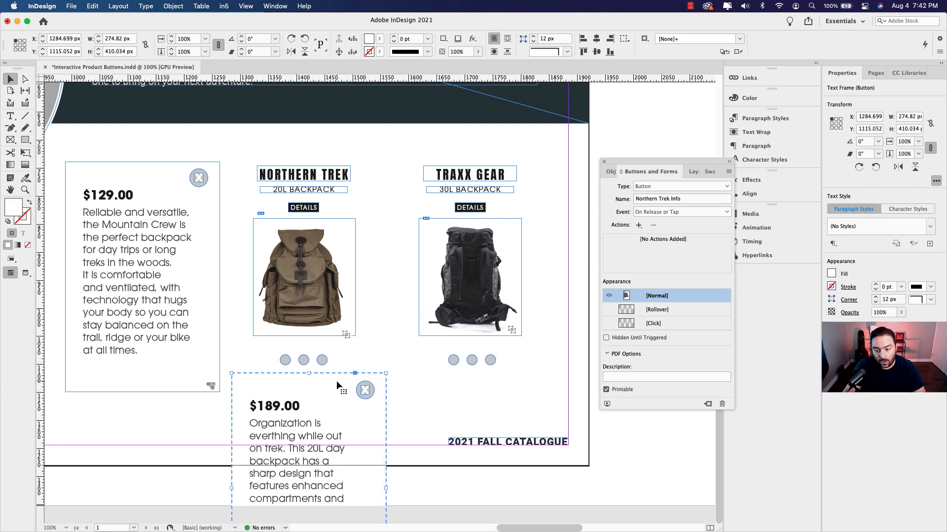
{"action": "left_click", "coordinate": [606, 339]}
{"action": "left_click", "coordinate": [386, 354]}
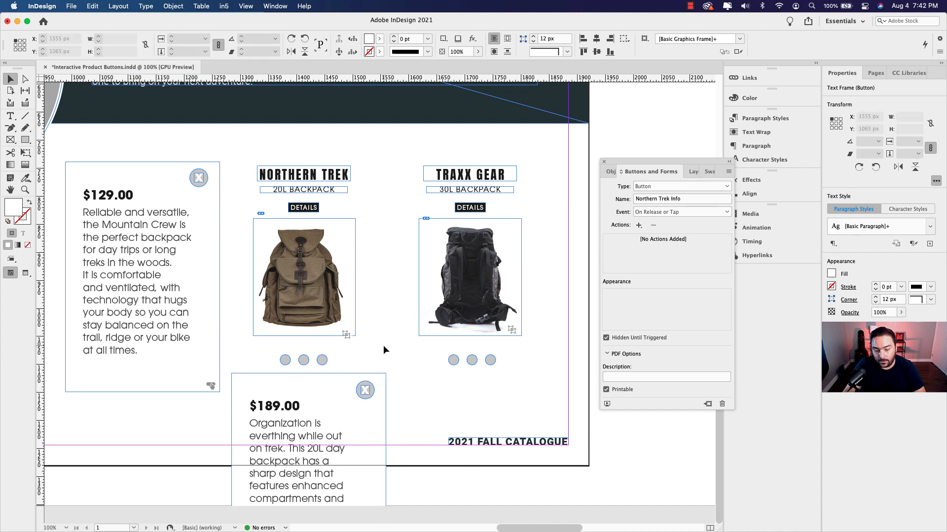
- Give Details Button 2 a Show/Hide Buttons and Forms action that shows Close Button 2 and Northern Trek Info
{"action": "left_click", "coordinate": [303, 209]}
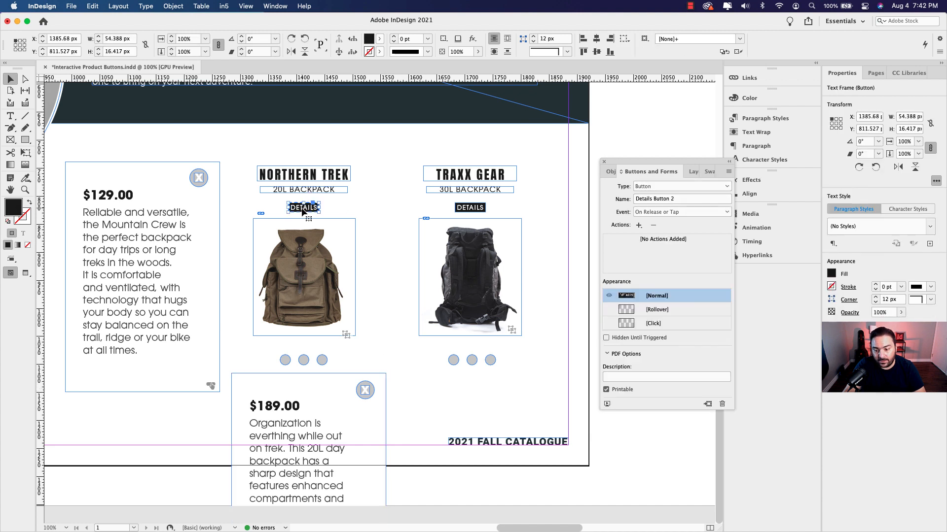
{"action": "left_click", "coordinate": [638, 226]}
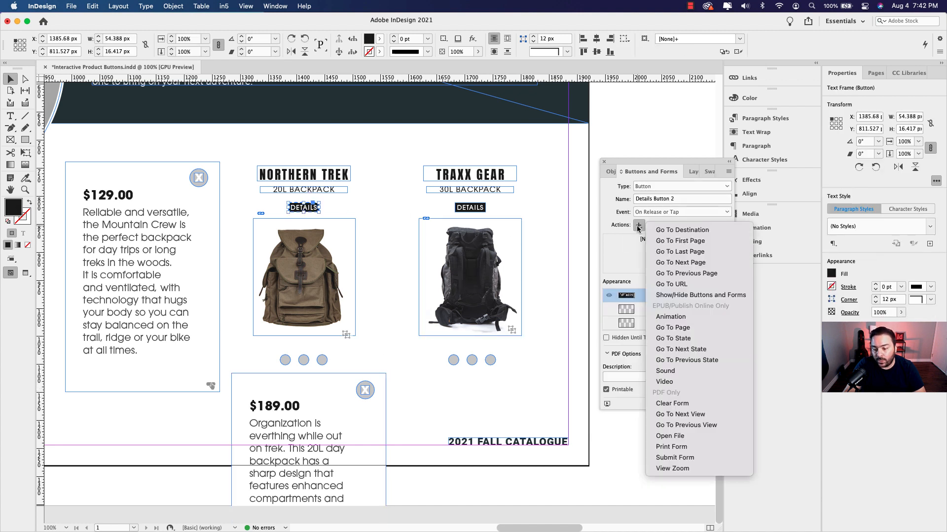
{"action": "left_click", "coordinate": [719, 295]}
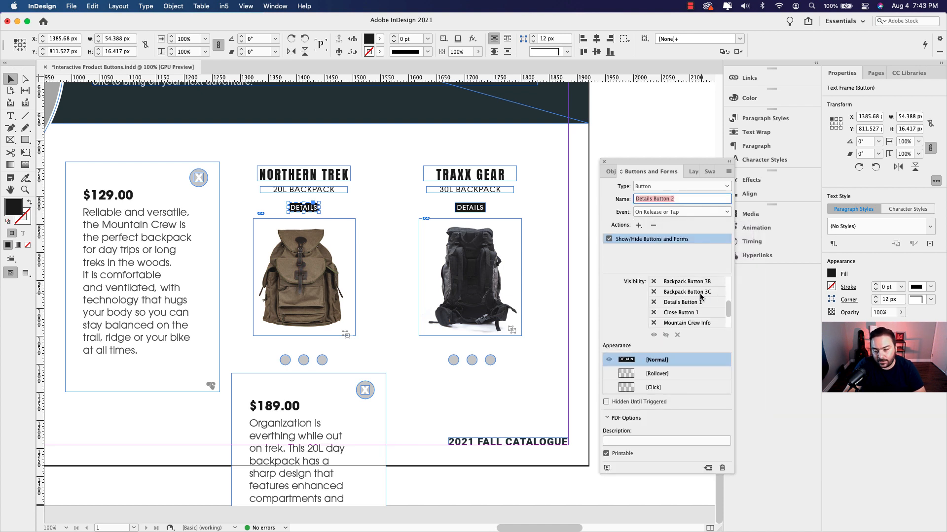
{"action": "left_click_drag", "start_coordinate": [728, 311], "coordinate": [727, 322]}
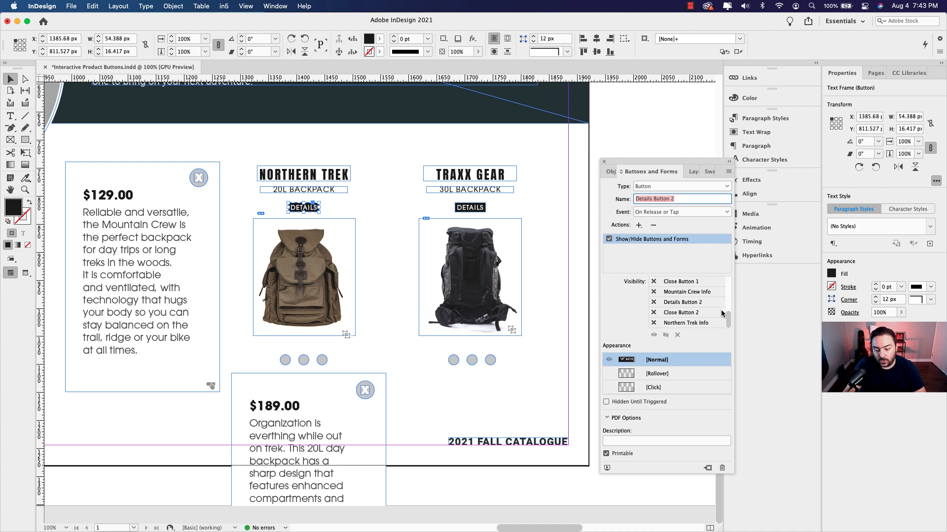
{"action": "left_click", "coordinate": [654, 314]}
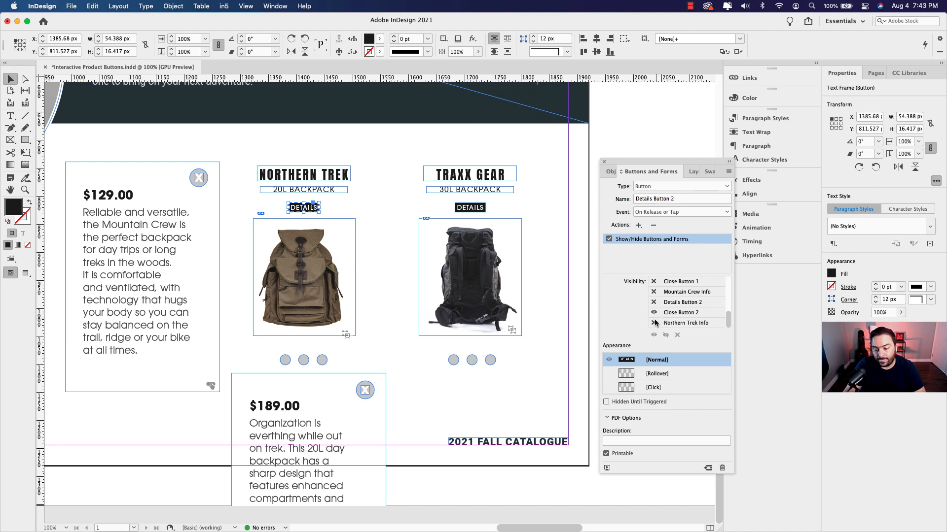
{"action": "left_click", "coordinate": [654, 323]}
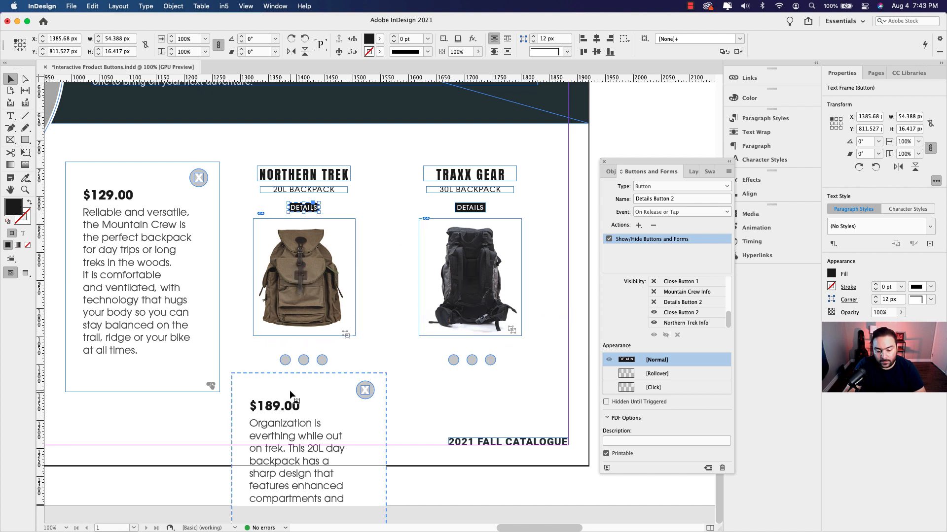
- Give Close Button 2 a Show/Hide Buttons and Forms action that hides Close Button 2 and Northern Trek Info
{"action": "left_click", "coordinate": [331, 390]}
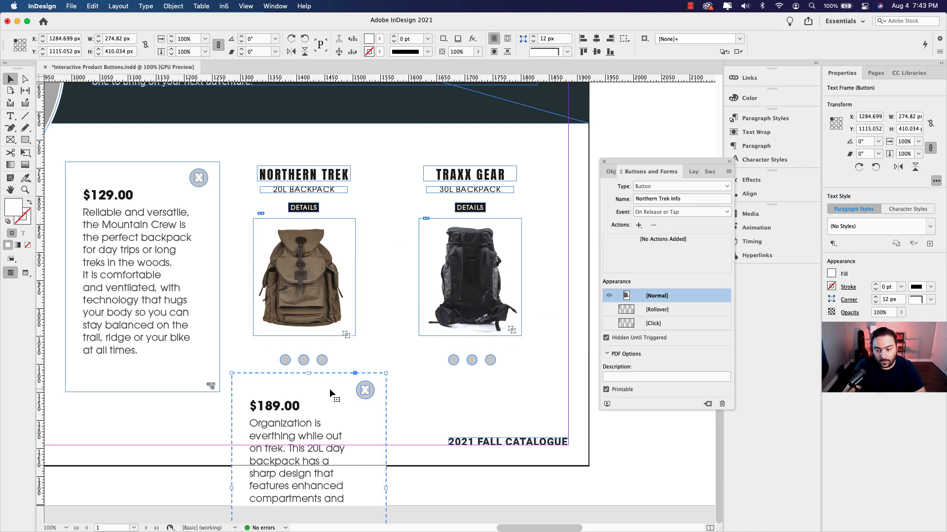
{"action": "left_click", "coordinate": [367, 391]}
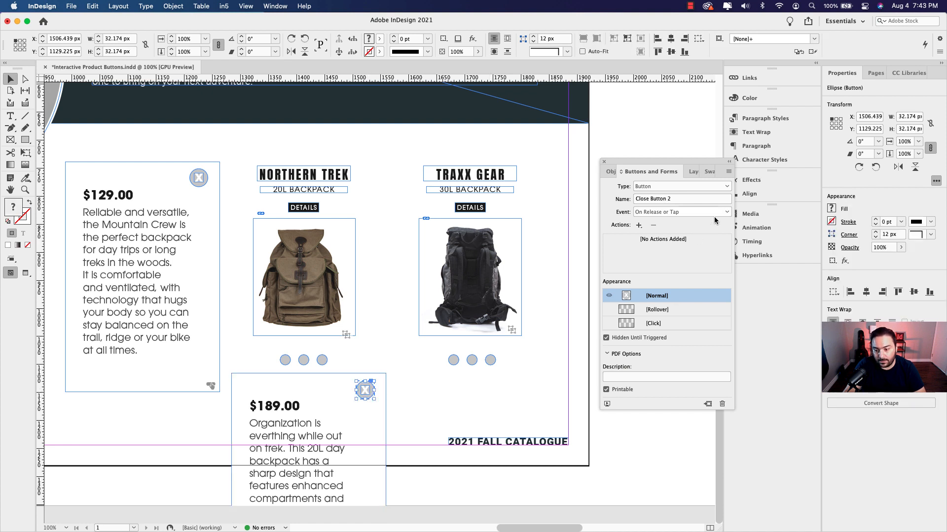
{"action": "left_click", "coordinate": [637, 225]}
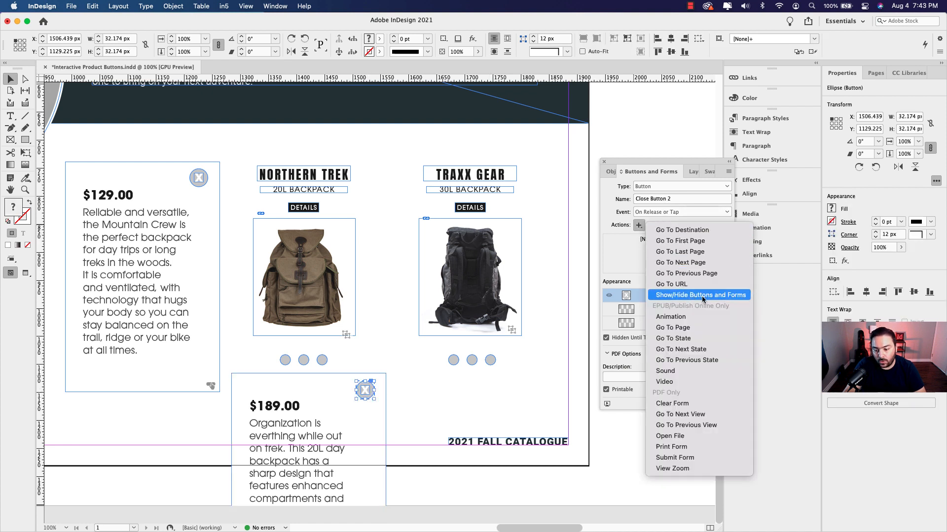
{"action": "left_click", "coordinate": [718, 296]}
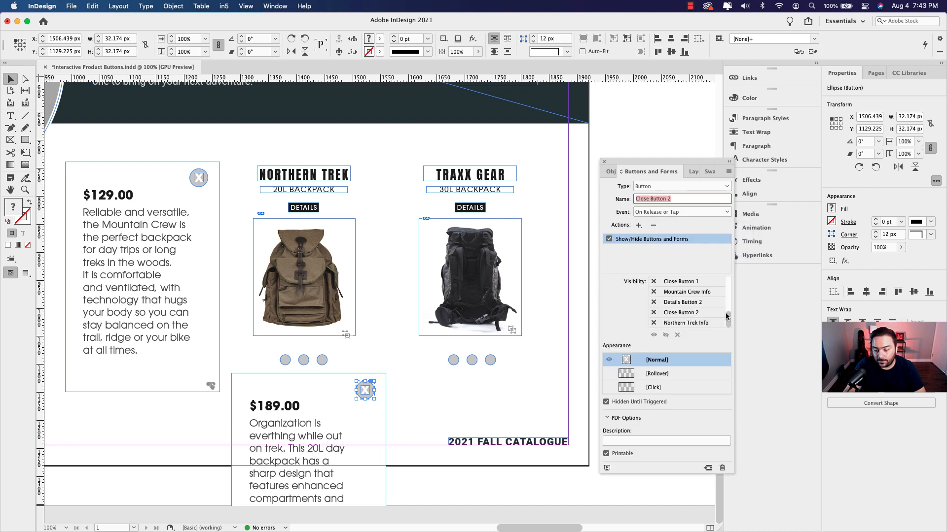
{"action": "left_click", "coordinate": [653, 313]}
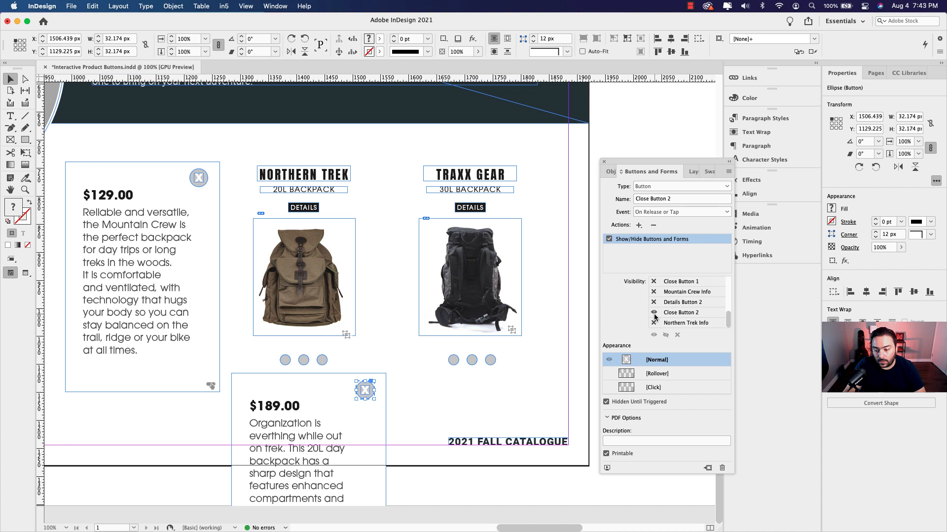
{"action": "left_click", "coordinate": [654, 314]}
{"action": "left_click", "coordinate": [655, 324]}
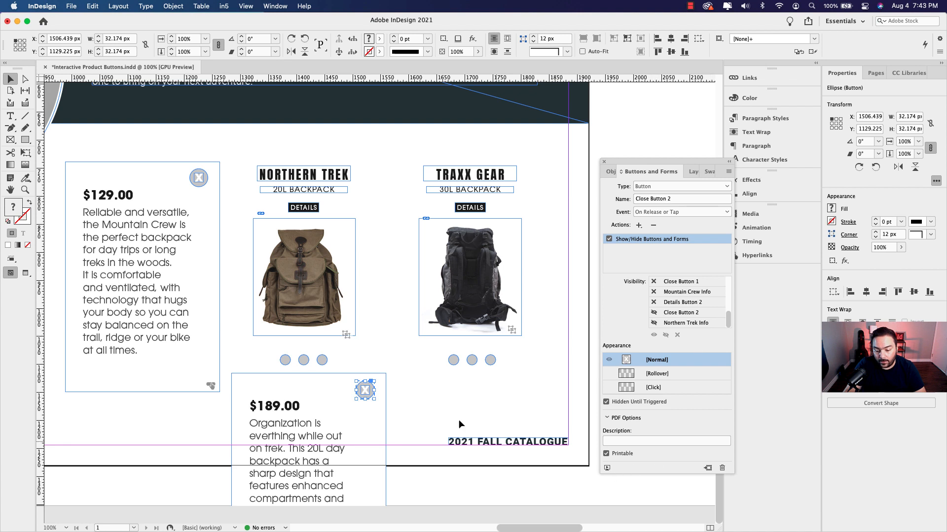
- Move the $189.00 card together with its close button over the Northern Trek product, level with the $129.00 card
{"action": "left_click", "coordinate": [341, 416]}
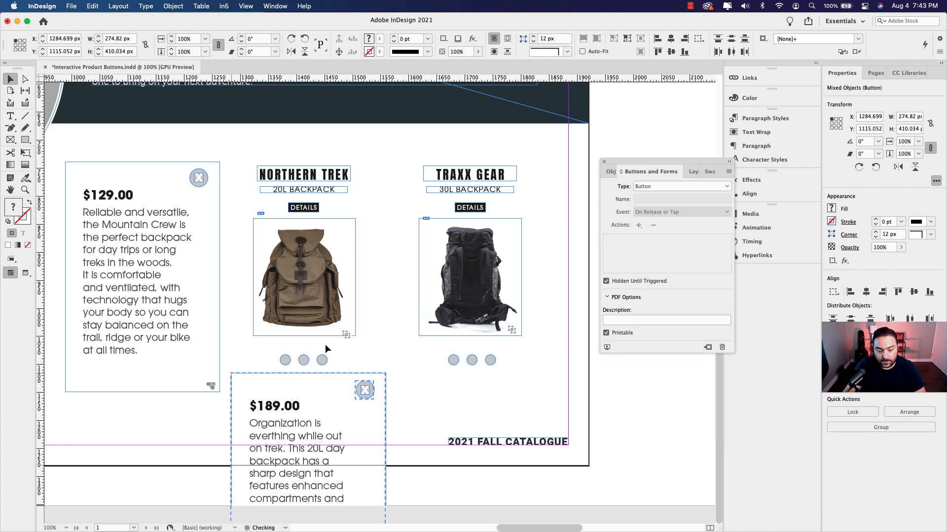
{"action": "left_click_drag", "start_coordinate": [315, 434], "coordinate": [314, 223]}
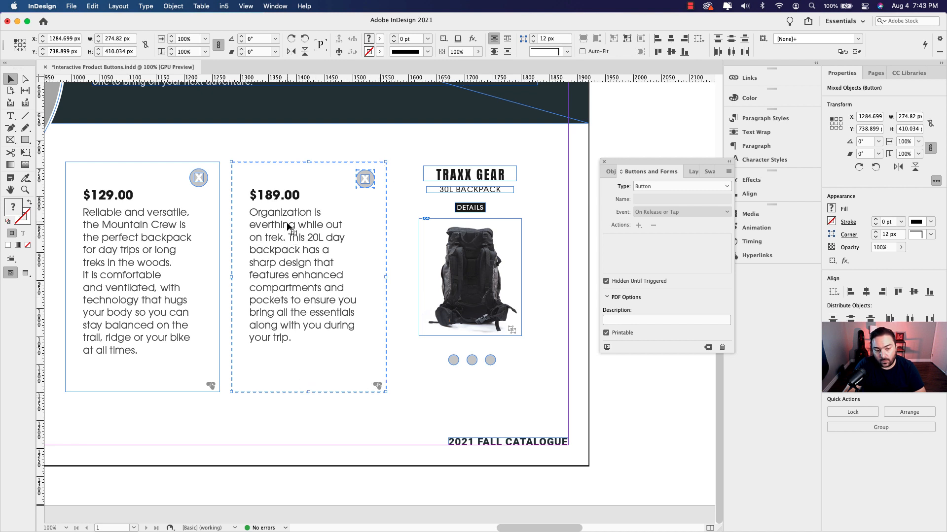
{"action": "left_click", "coordinate": [288, 197]}
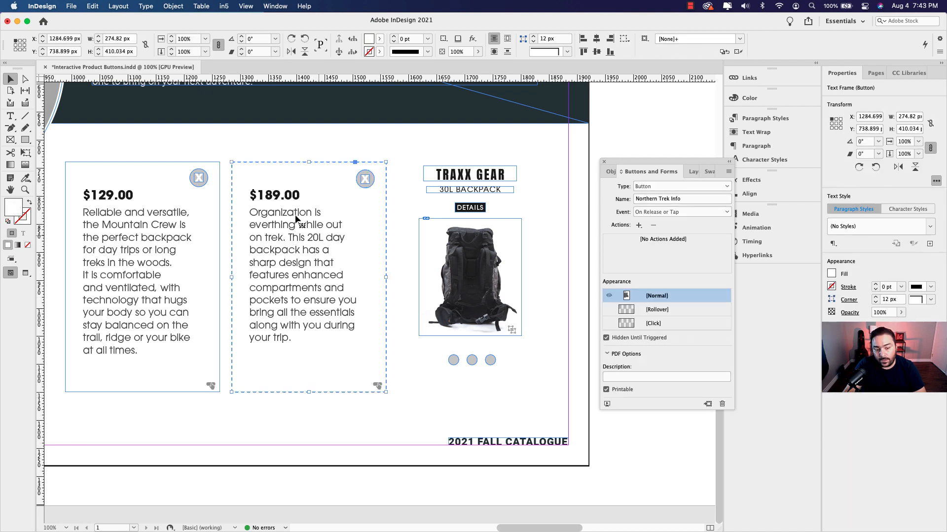
{"action": "left_click", "coordinate": [365, 180]}
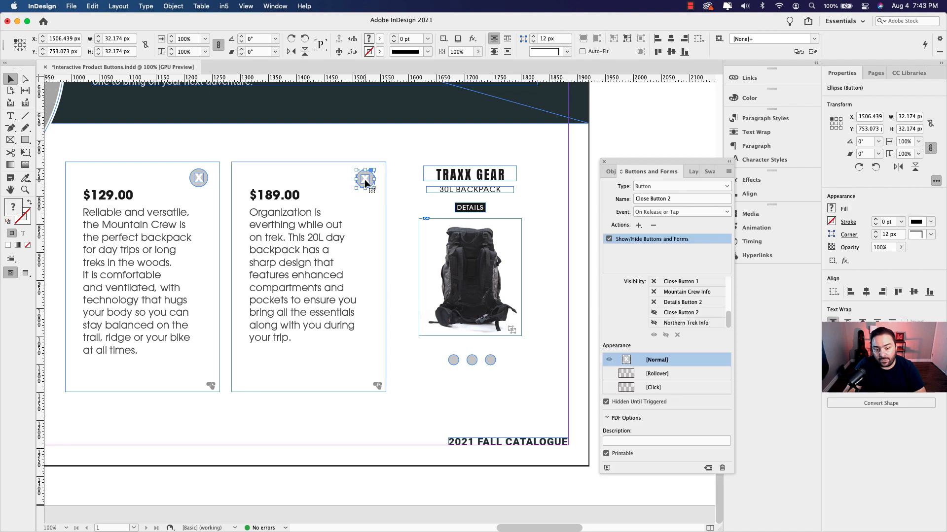
- Preview the page's interactivity and test the Northern Trek Details button, close button and view circles, then close the preview
{"action": "left_click", "coordinate": [694, 172]}
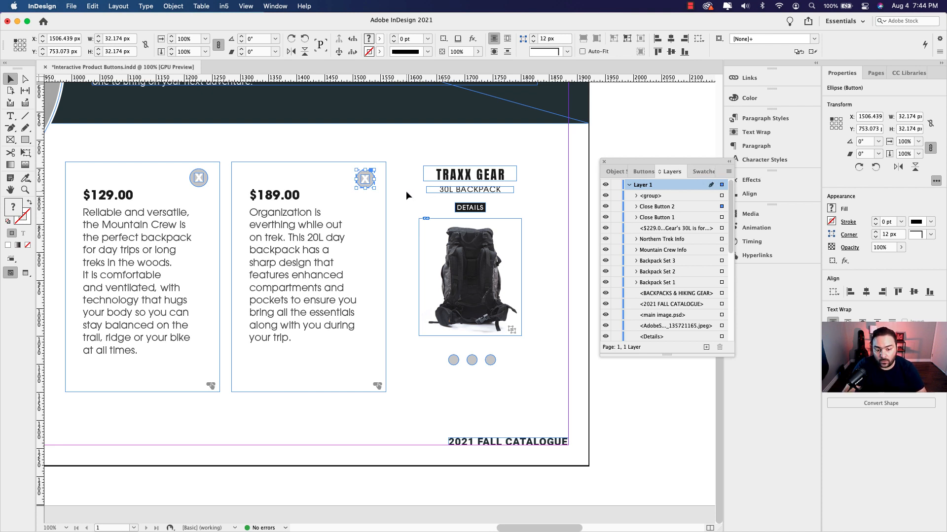
{"action": "left_click", "coordinate": [644, 172]}
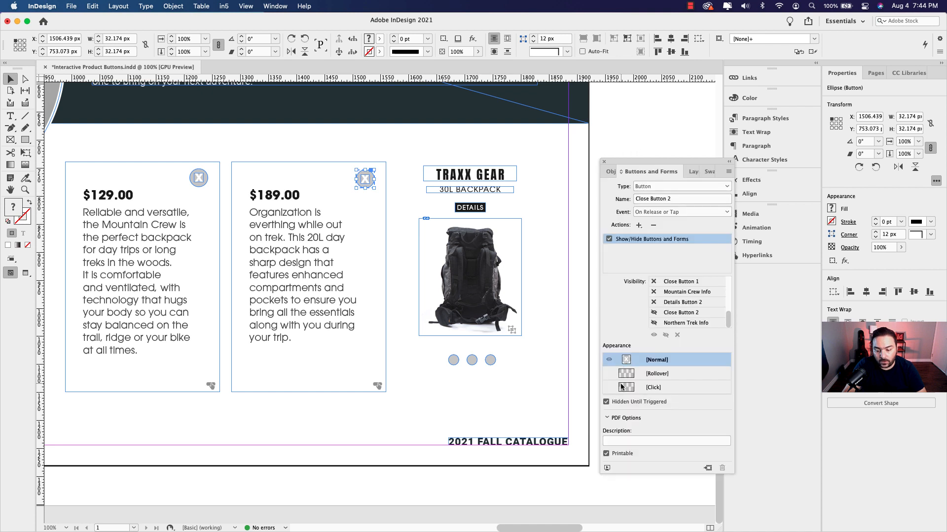
{"action": "left_click", "coordinate": [607, 469]}
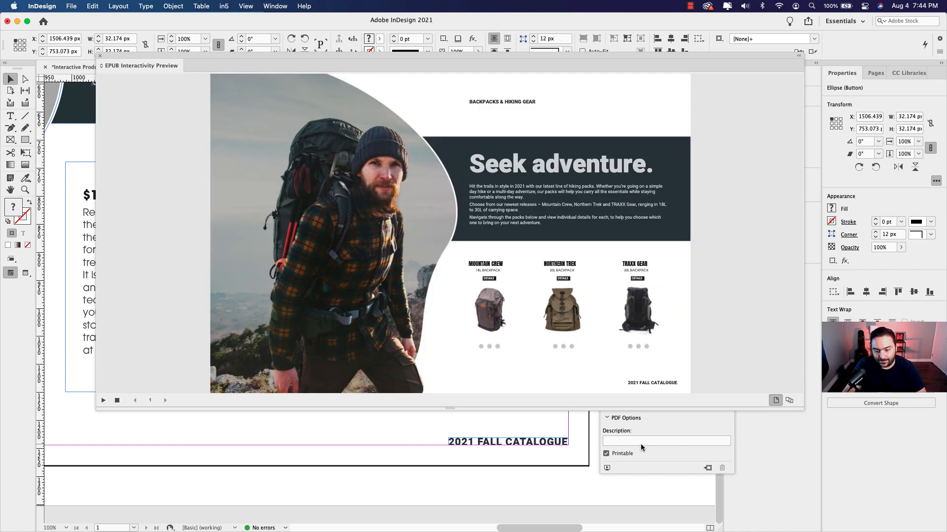
{"action": "left_click", "coordinate": [565, 282]}
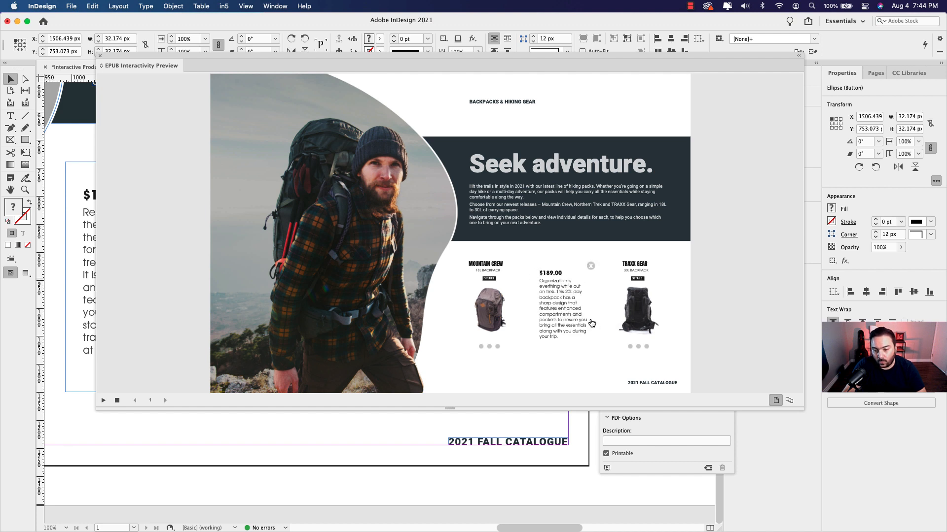
{"action": "left_click", "coordinate": [591, 267]}
{"action": "left_click", "coordinate": [563, 347]}
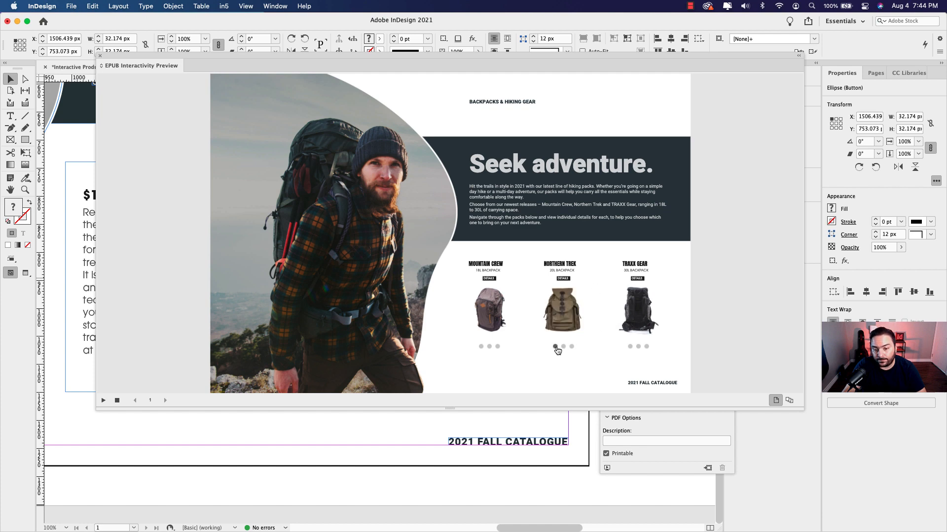
{"action": "left_click", "coordinate": [100, 56]}
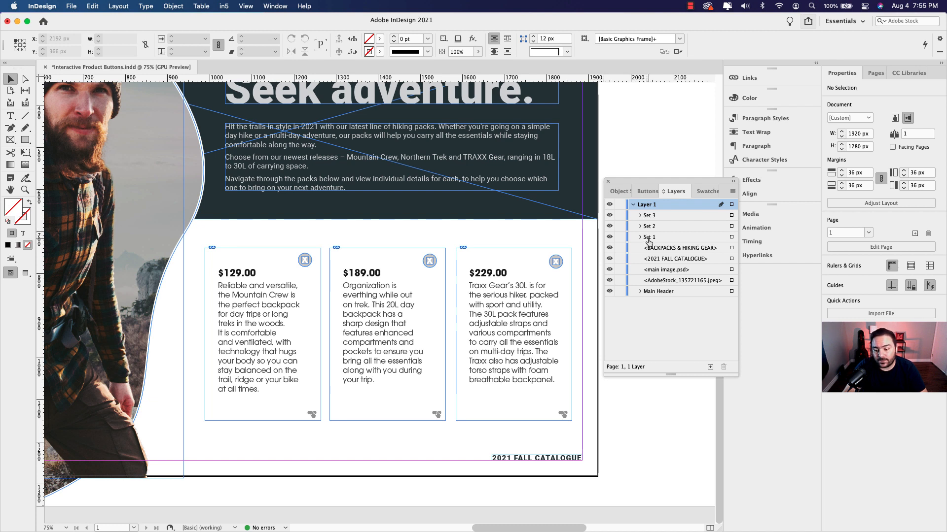
- Toggle the visibility of the Set 1, Set 2 and Set 3 groups off and on to check what each contains
{"action": "left_click", "coordinate": [611, 239]}
{"action": "left_click", "coordinate": [612, 239]}
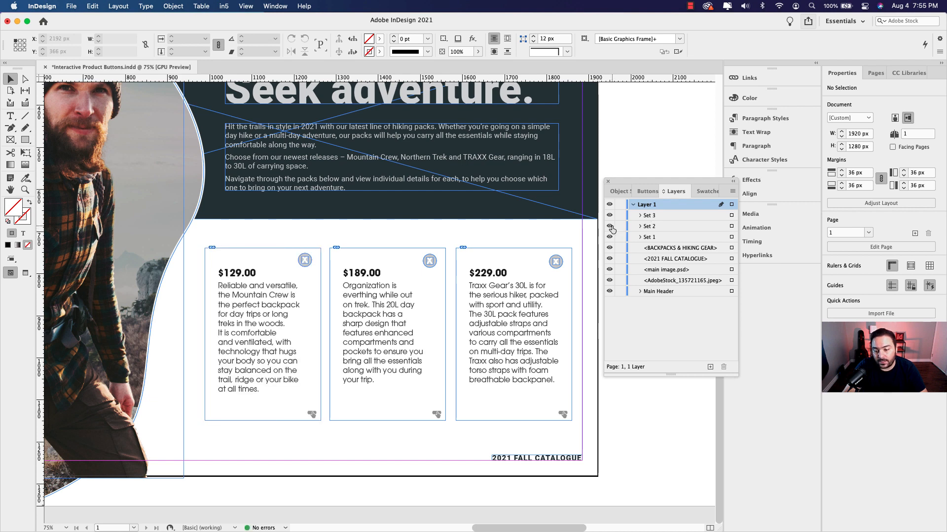
{"action": "left_click", "coordinate": [611, 227]}
{"action": "left_click", "coordinate": [610, 227]}
{"action": "left_click", "coordinate": [609, 217]}
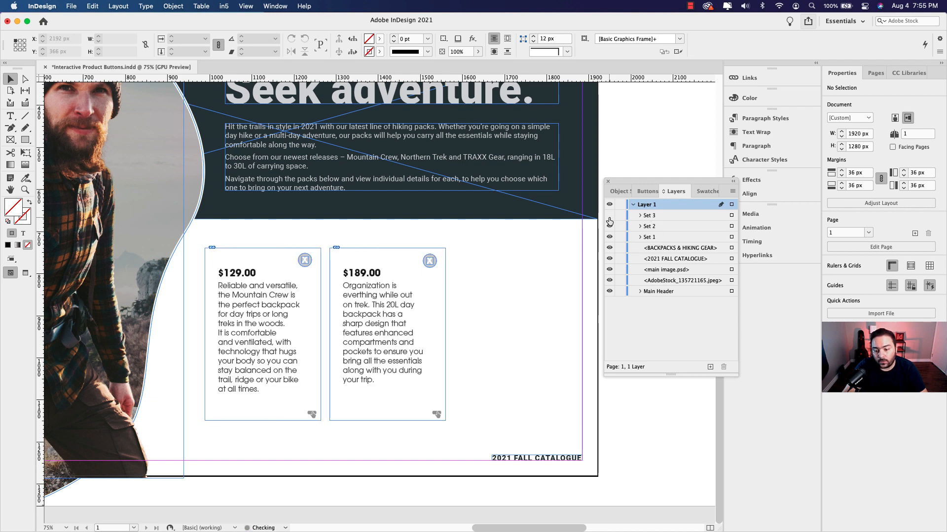
{"action": "left_click", "coordinate": [609, 217]}
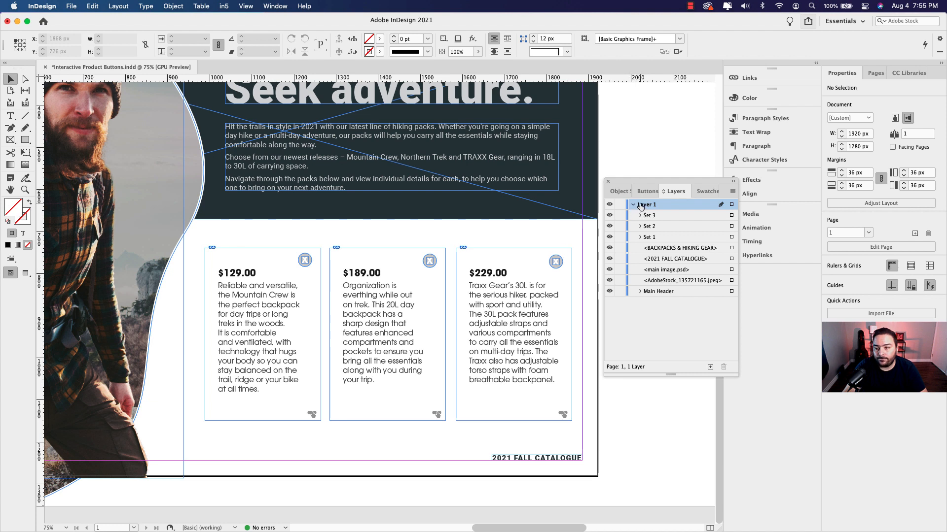
- Export the document as EPUB (Fixed Layout) named Interactive Product Buttons to the August 6 Tutorial folder, including all pages
{"action": "left_click", "coordinate": [809, 22]}
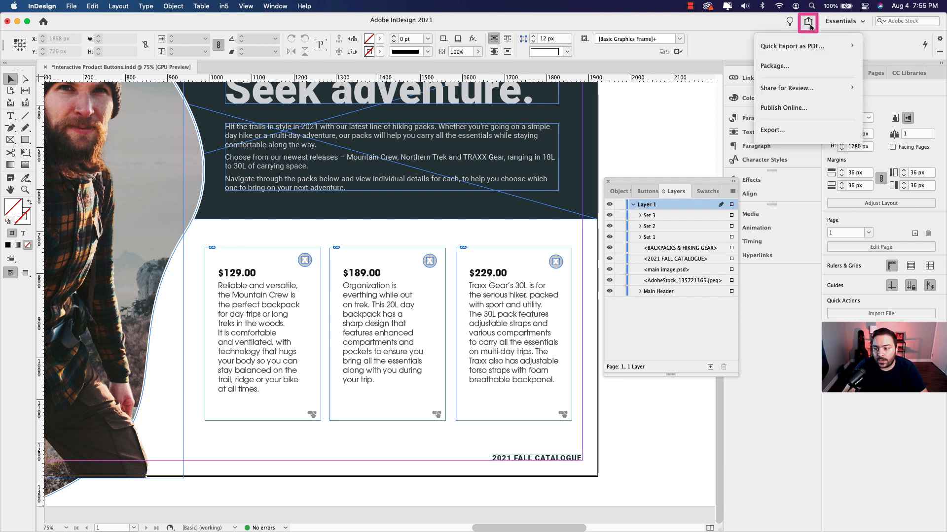
{"action": "left_click", "coordinate": [782, 131]}
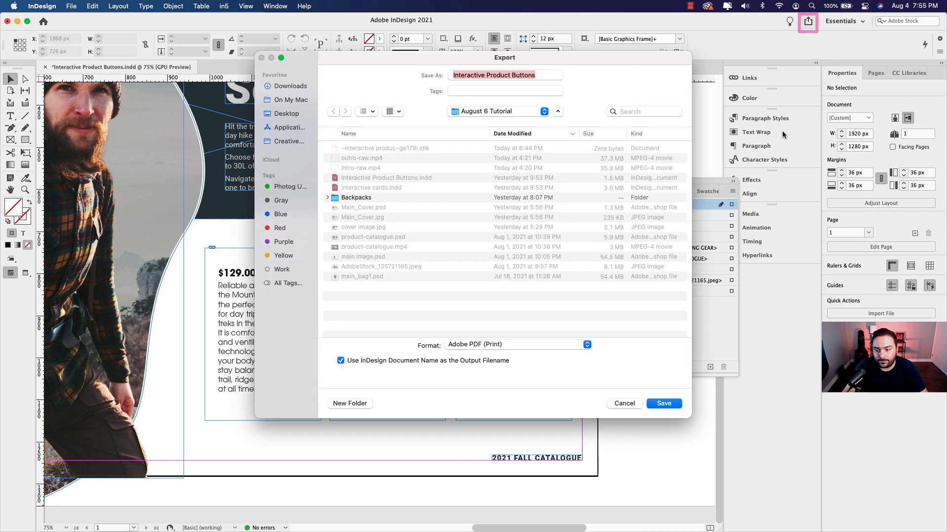
{"action": "left_click", "coordinate": [564, 346]}
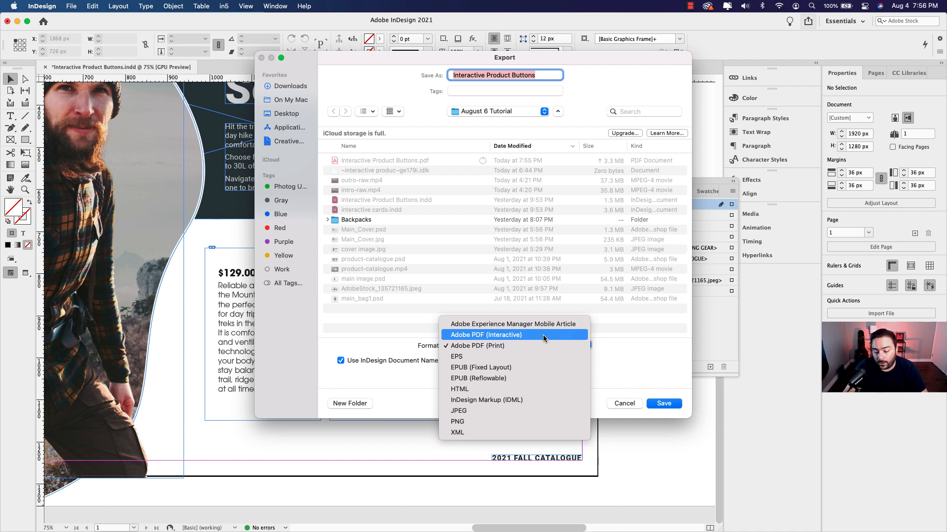
{"action": "left_click", "coordinate": [537, 369]}
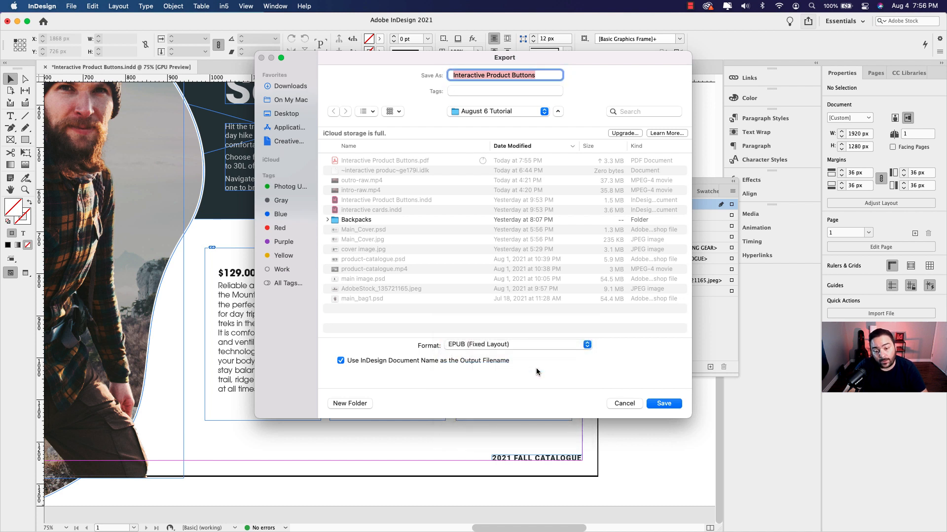
{"action": "left_click", "coordinate": [663, 404]}
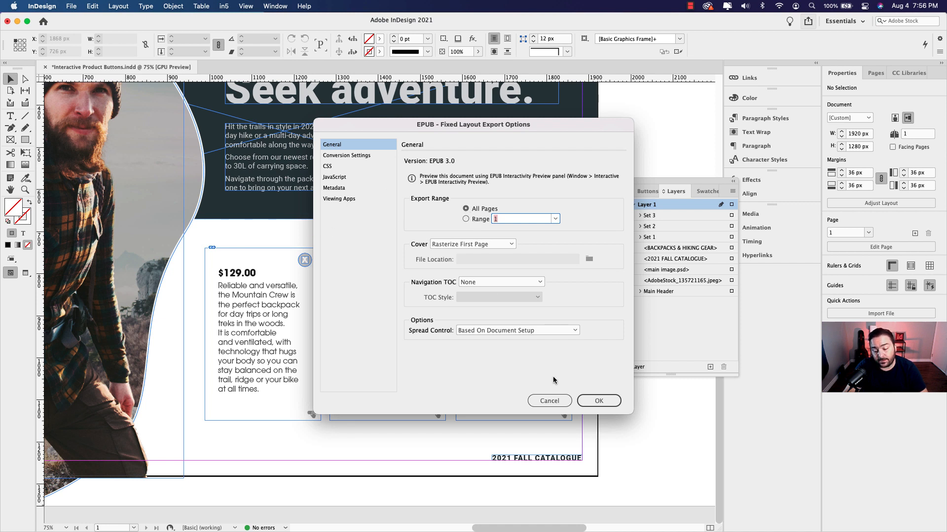
{"action": "left_click", "coordinate": [608, 405]}
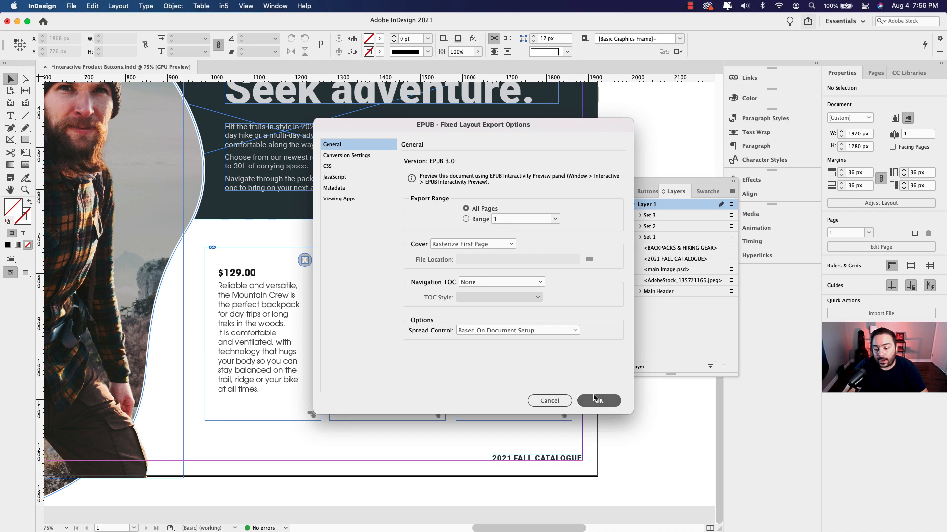
{"action": "left_click", "coordinate": [595, 400]}
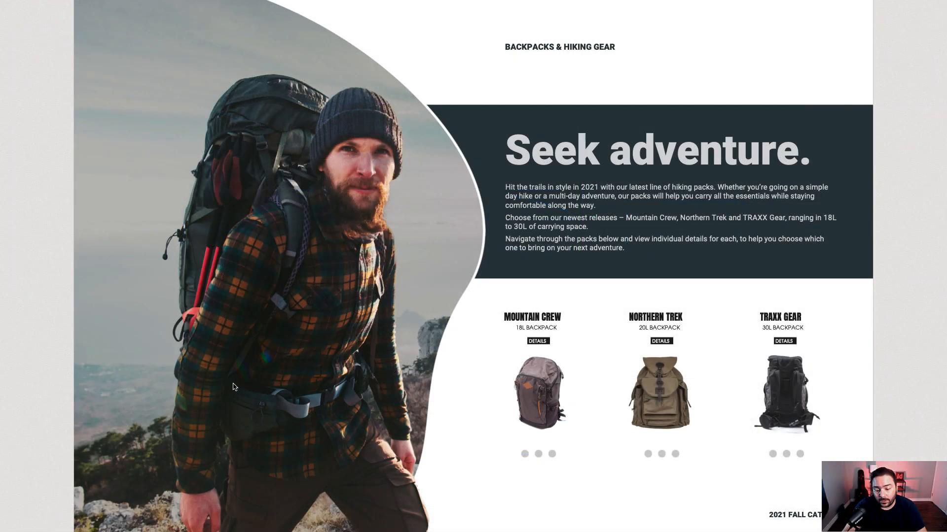
- Test the view circles under the Mountain Crew, Northern Trek and Traxx Gear backpacks in the exported EPUB
{"action": "left_click", "coordinate": [539, 454]}
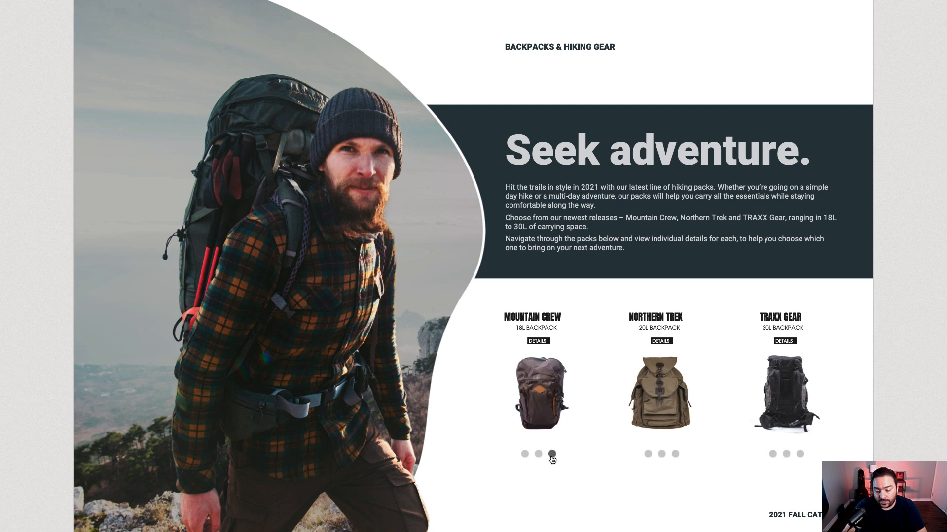
{"action": "left_click", "coordinate": [551, 454]}
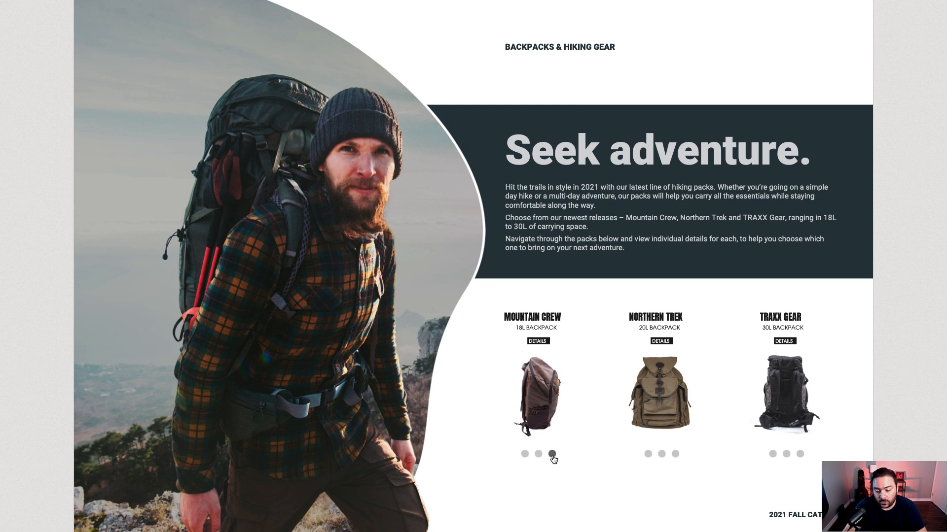
{"action": "left_click", "coordinate": [661, 454]}
{"action": "left_click", "coordinate": [675, 454]}
{"action": "left_click", "coordinate": [787, 454]}
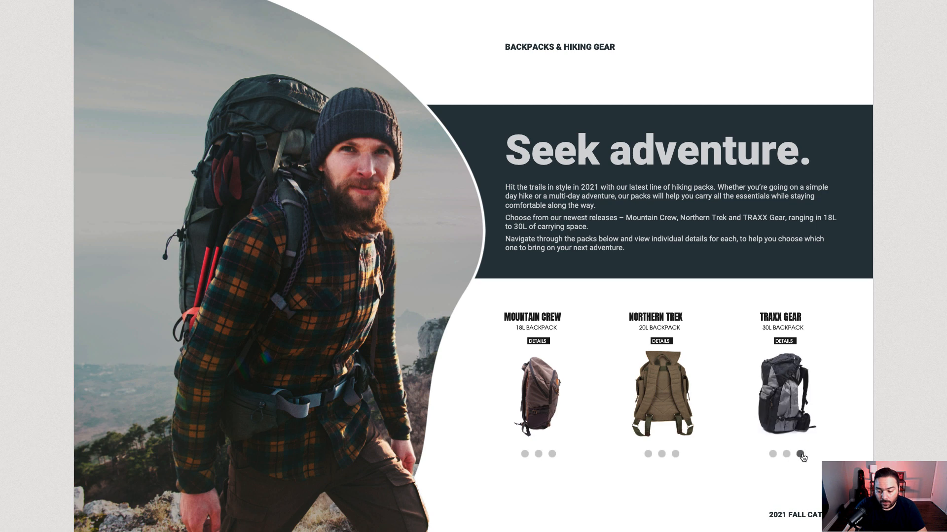
{"action": "left_click", "coordinate": [800, 454]}
{"action": "left_click", "coordinate": [787, 454]}
{"action": "left_click", "coordinate": [773, 454]}
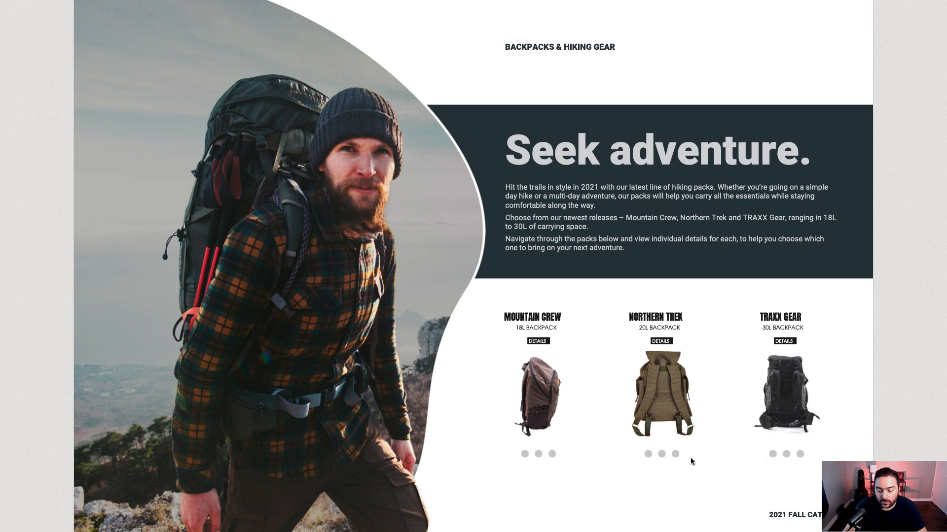
{"action": "left_click", "coordinate": [662, 454]}
{"action": "left_click", "coordinate": [648, 454]}
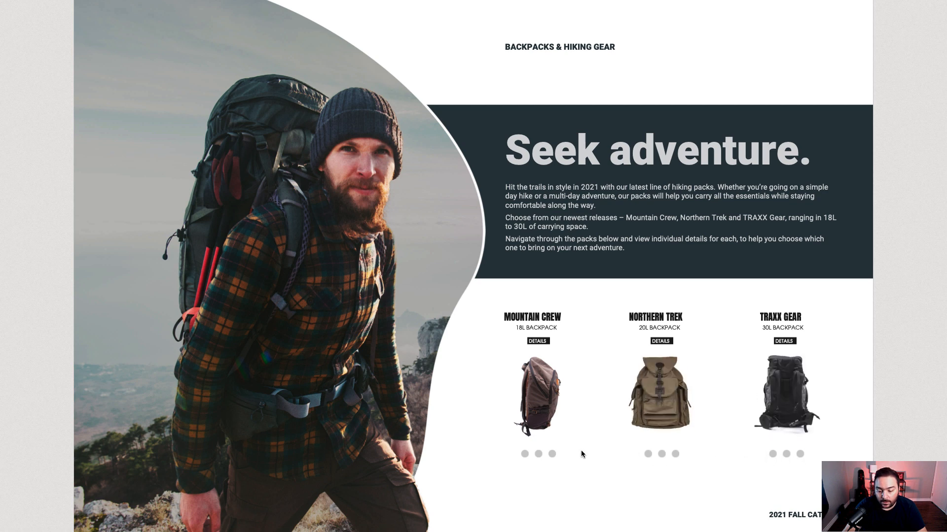
- Open and close the description card of each of the three backpacks in the EPUB using its Details and close buttons
{"action": "left_click", "coordinate": [543, 344]}
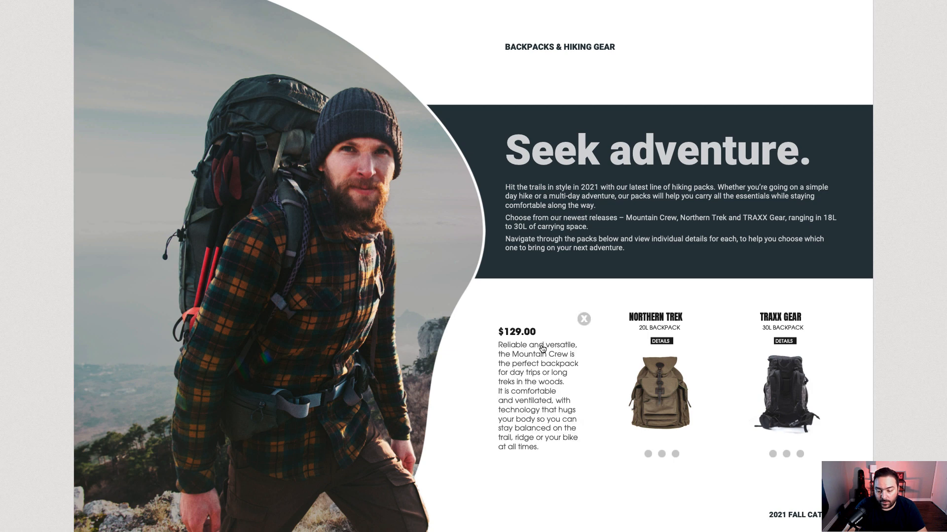
{"action": "left_click", "coordinate": [585, 319]}
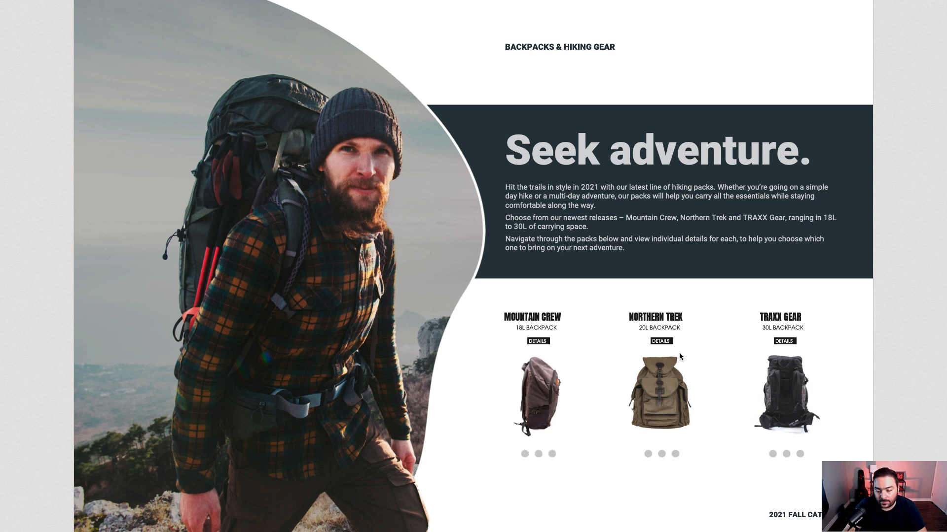
{"action": "left_click", "coordinate": [666, 344]}
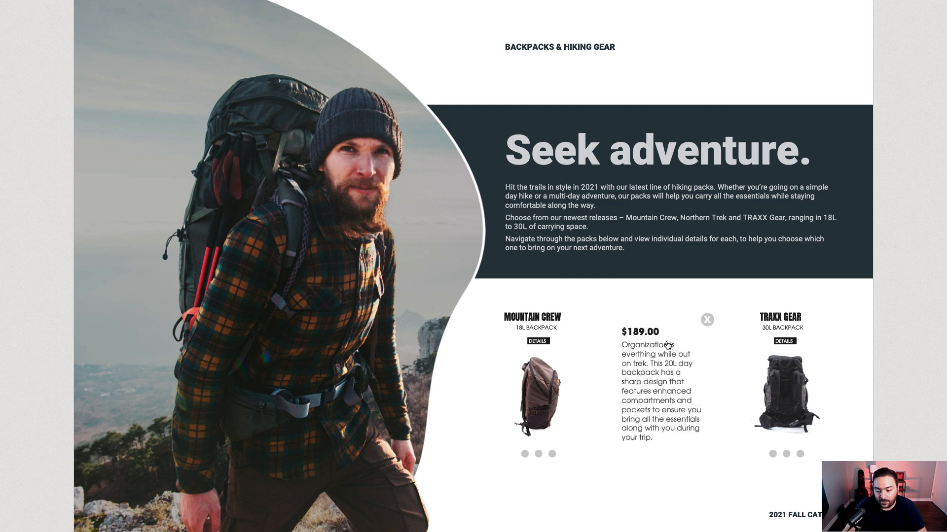
{"action": "left_click", "coordinate": [710, 327]}
{"action": "left_click", "coordinate": [783, 341]}
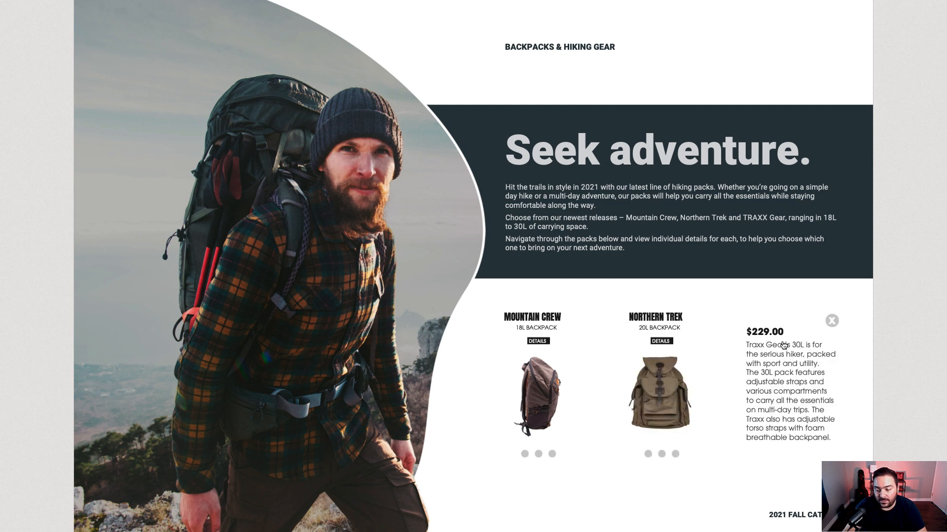
{"action": "left_click", "coordinate": [831, 321]}
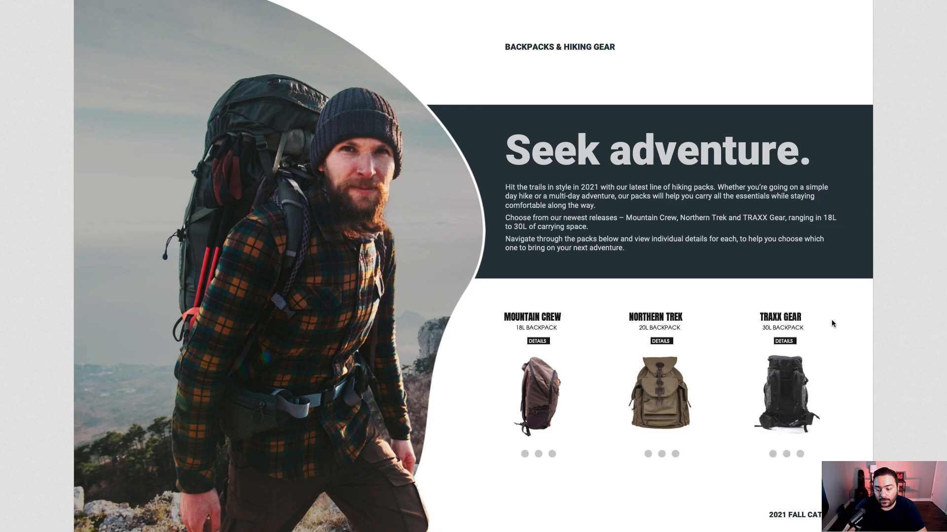